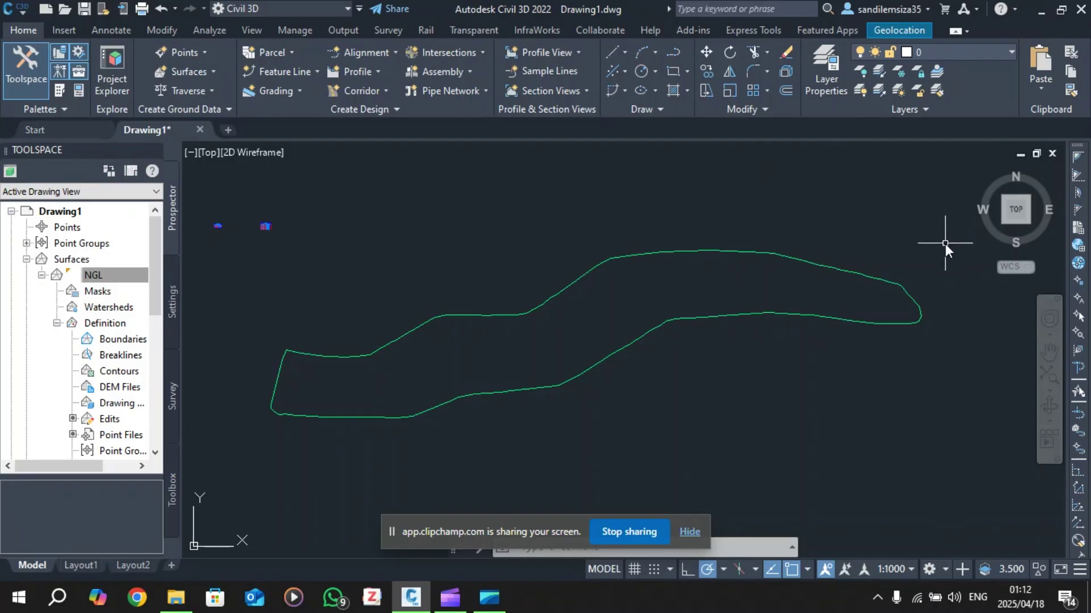
Step: Examine the NGL surface boundary from one end to the other in plan view
mouse_move(945, 244)
mouse_down()
mouse_move(919, 268)
mouse_move(694, 335)
mouse_up()
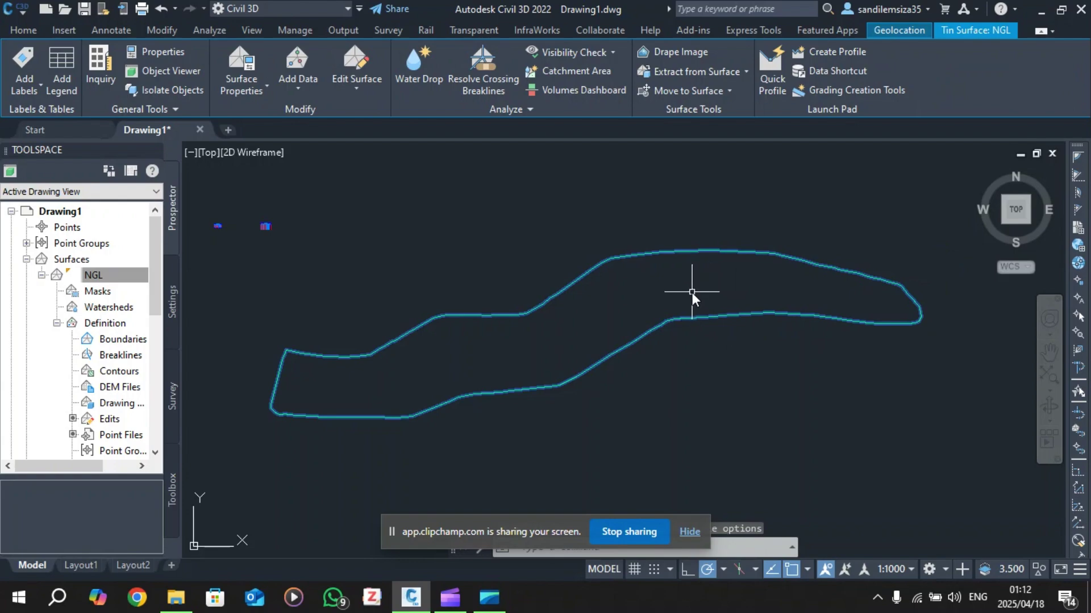
key(Escape)
key(Escape)
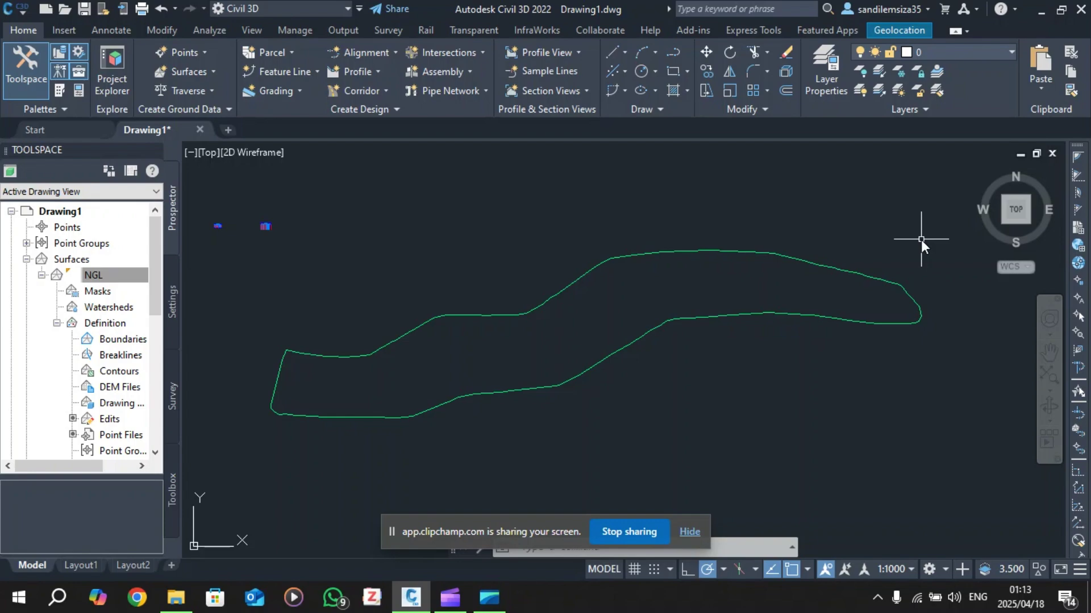
scroll(956, 289, down, 1)
scroll(956, 290, up, 1)
scroll(954, 291, down, 1)
scroll(952, 302, up, 1)
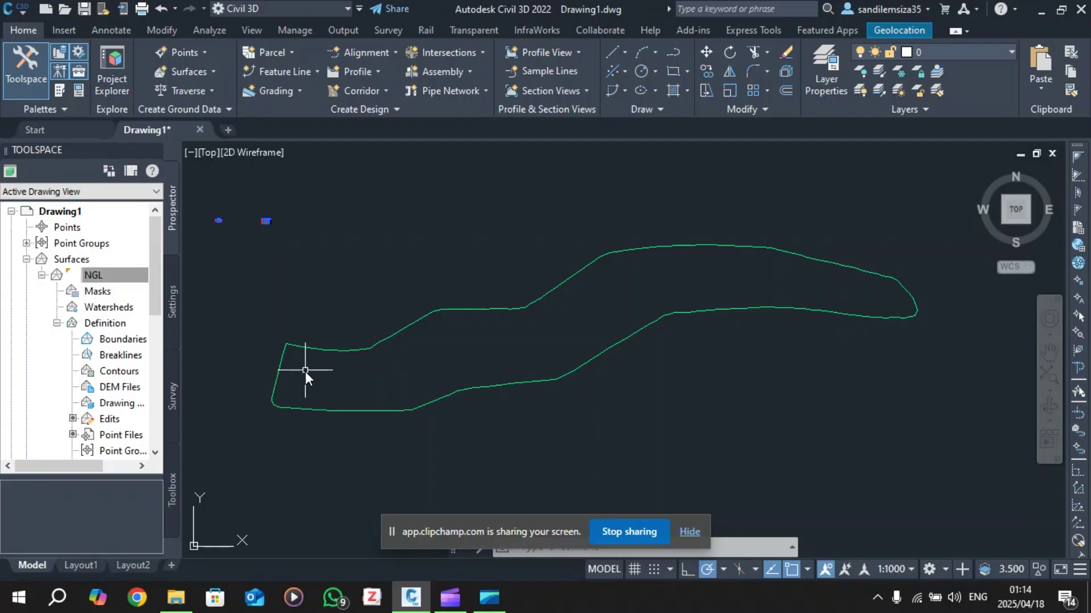
mouse_move(317, 376)
scroll(742, 309, down, 2)
scroll(654, 338, up, 2)
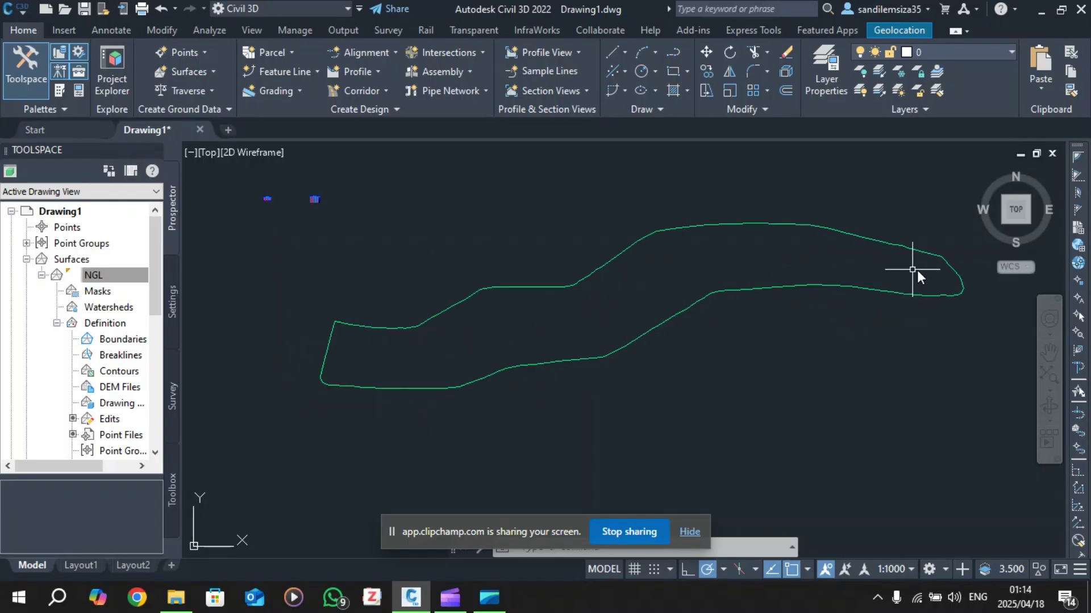
scroll(732, 290, down, 2)
scroll(737, 286, up, 2)
scroll(781, 257, down, 1)
scroll(816, 205, up, 1)
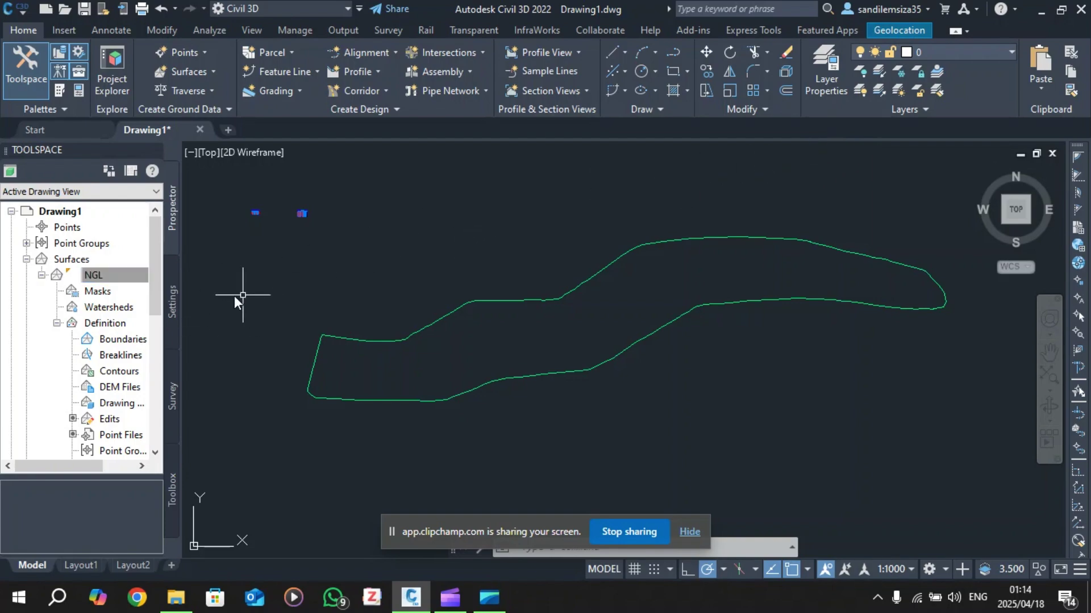
click(173, 283)
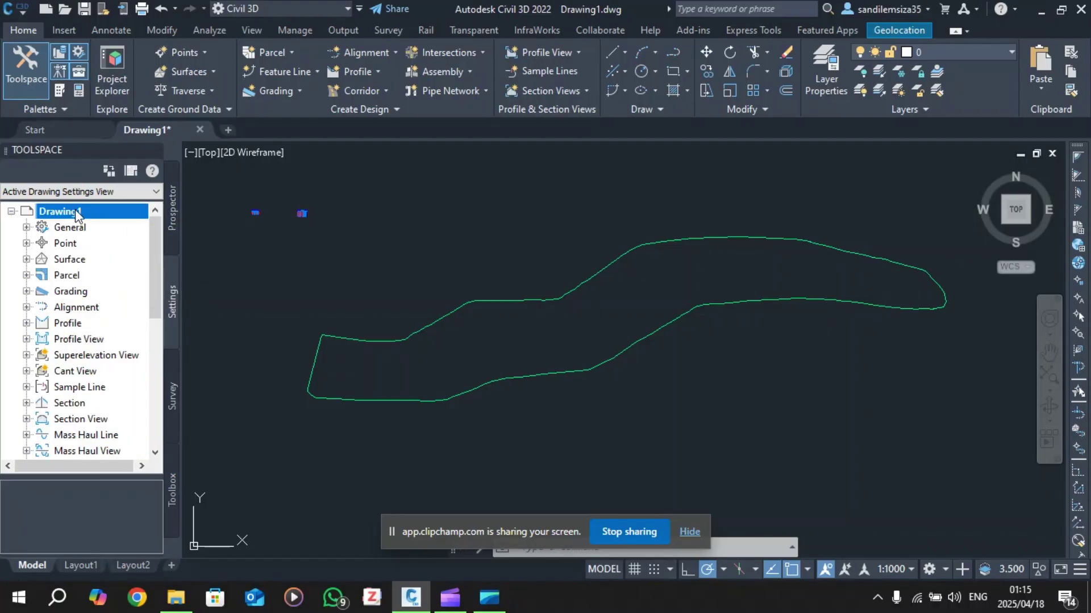
right_click(78, 216)
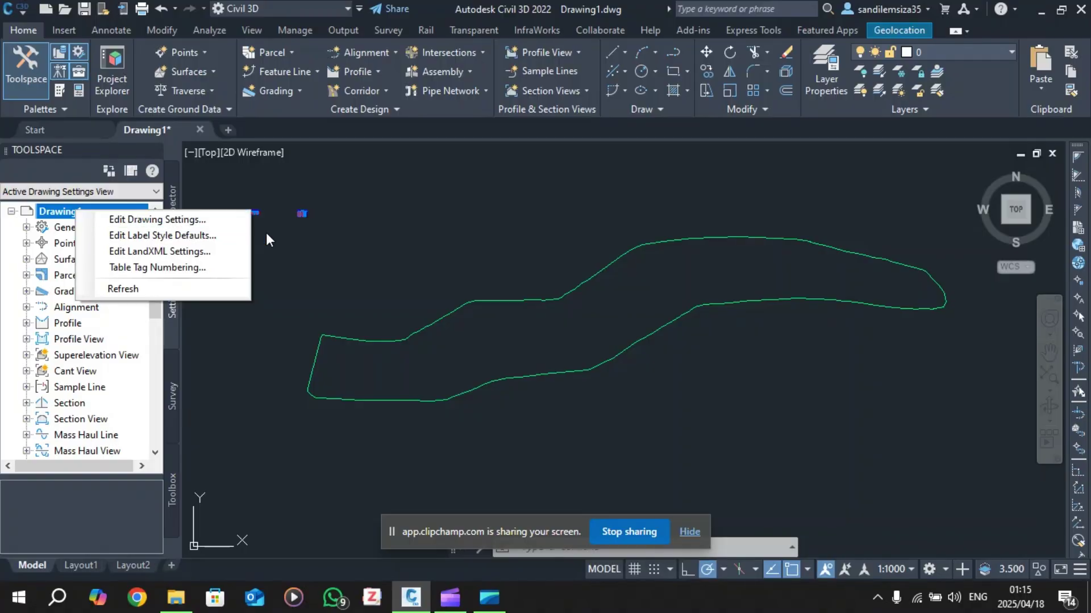
click(287, 235)
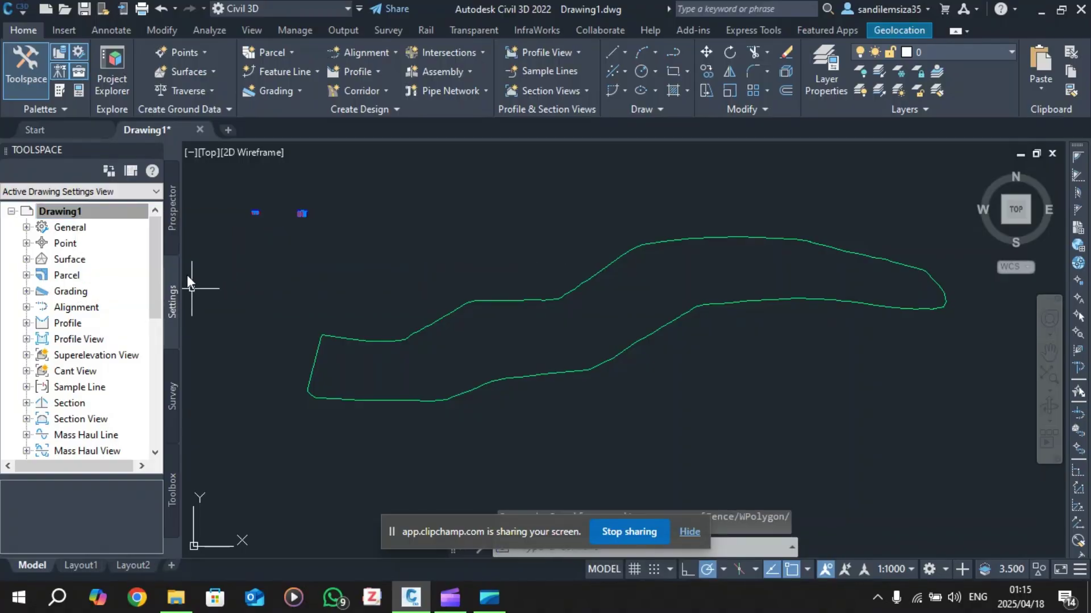
click(175, 229)
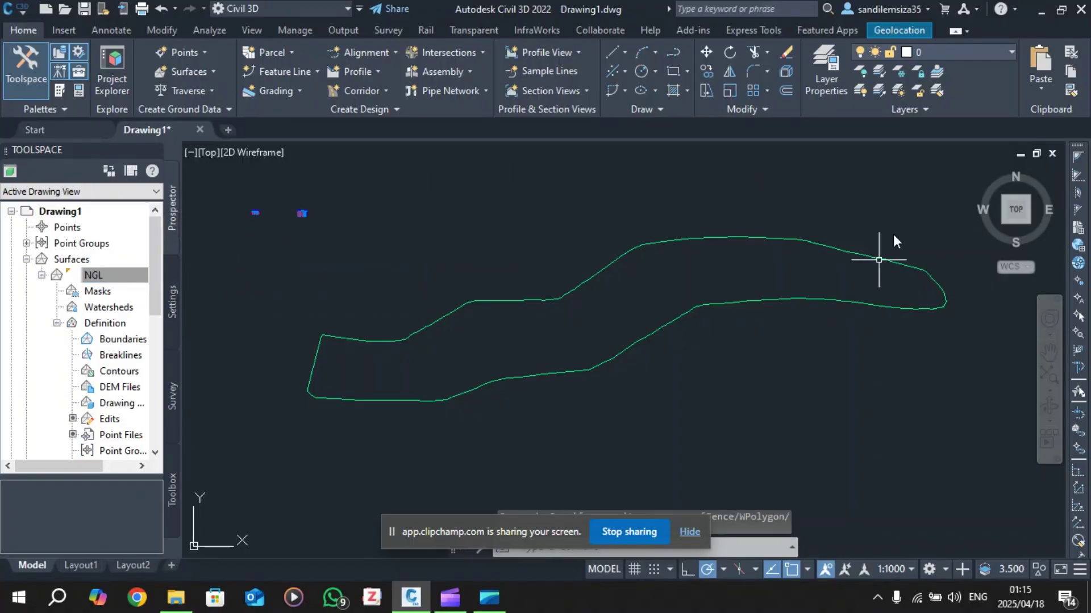
Step: Turn on the aerial online map behind the NGL surface
click(903, 30)
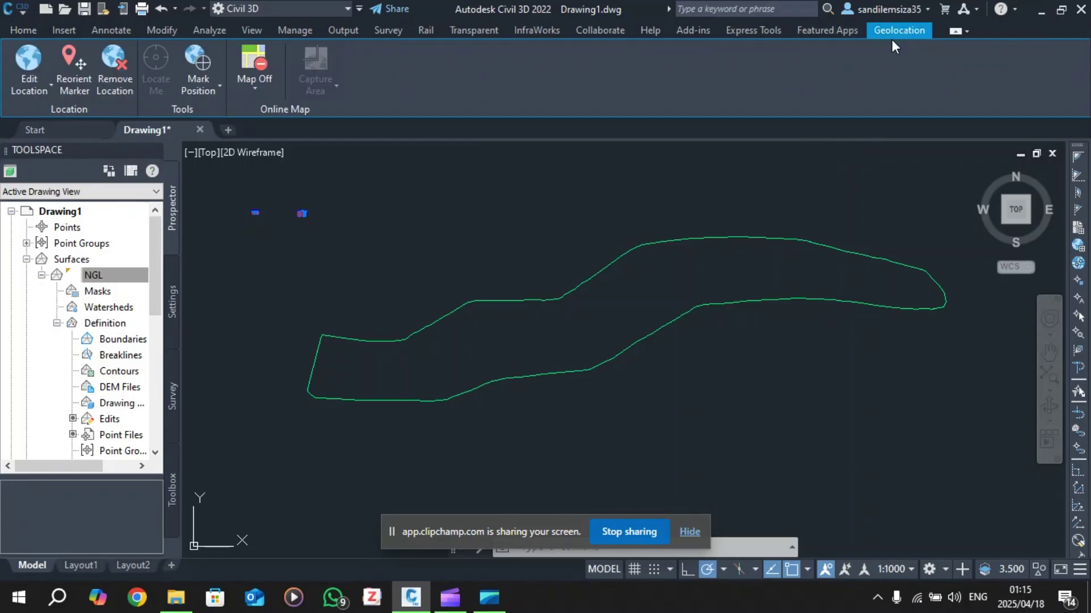
click(263, 89)
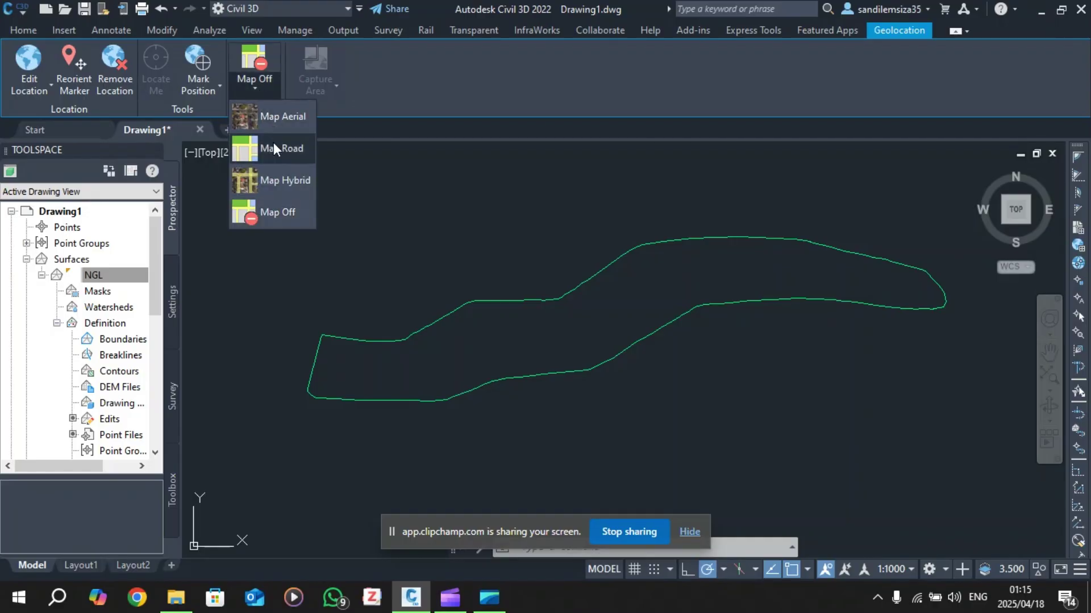
click(276, 112)
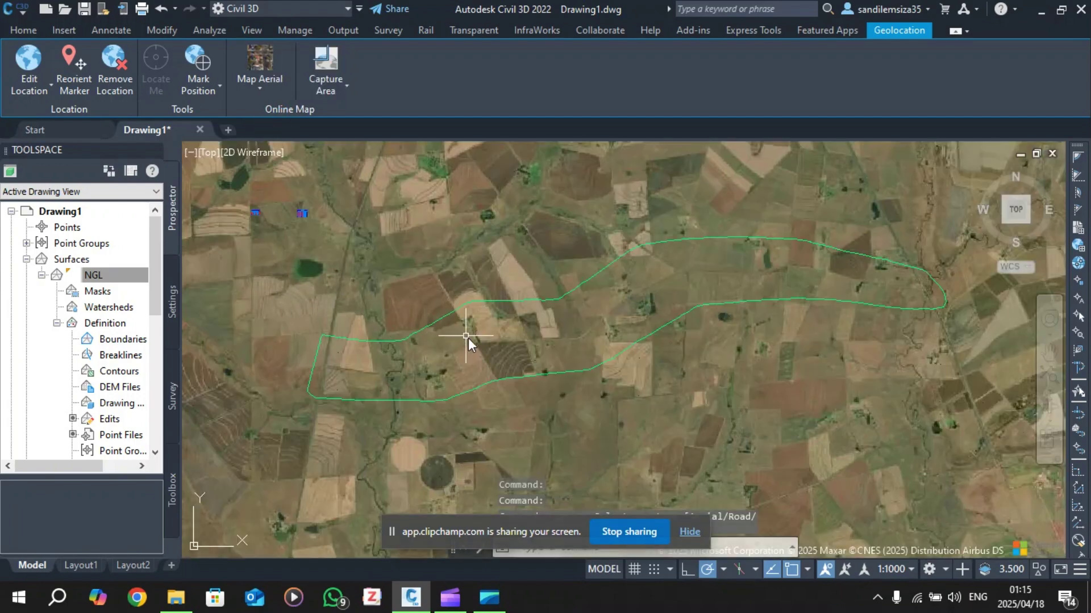
Step: Examine the terrain inside and around the NGL surface boundary on the aerial imagery
scroll(881, 271, down, 1)
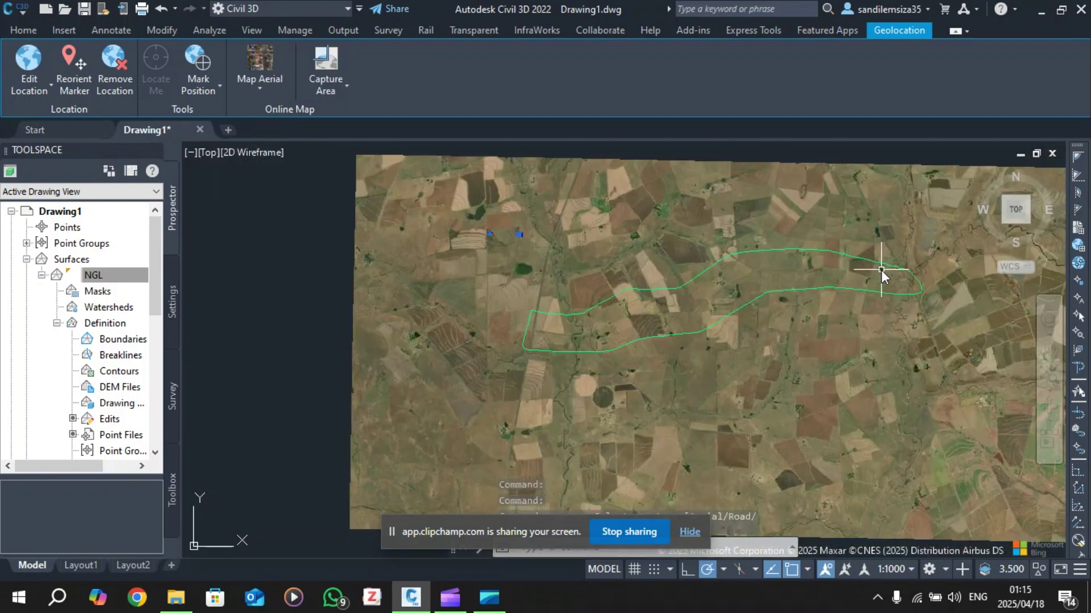
scroll(583, 230, up, 1)
scroll(582, 245, down, 2)
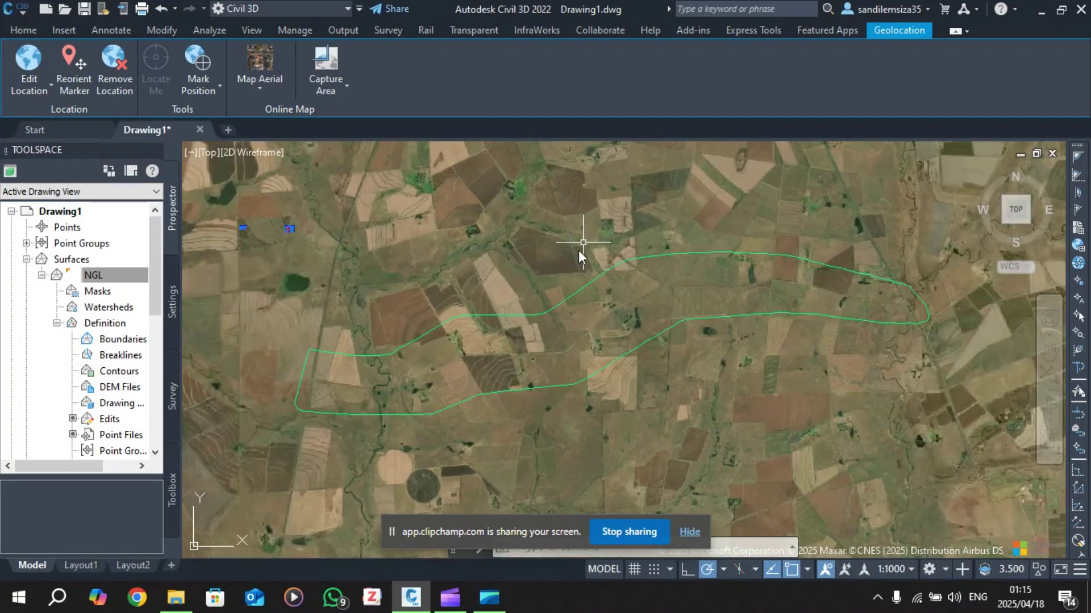
scroll(539, 289, up, 1)
scroll(556, 290, down, 1)
scroll(628, 254, up, 2)
scroll(629, 255, down, 1)
scroll(543, 276, up, 2)
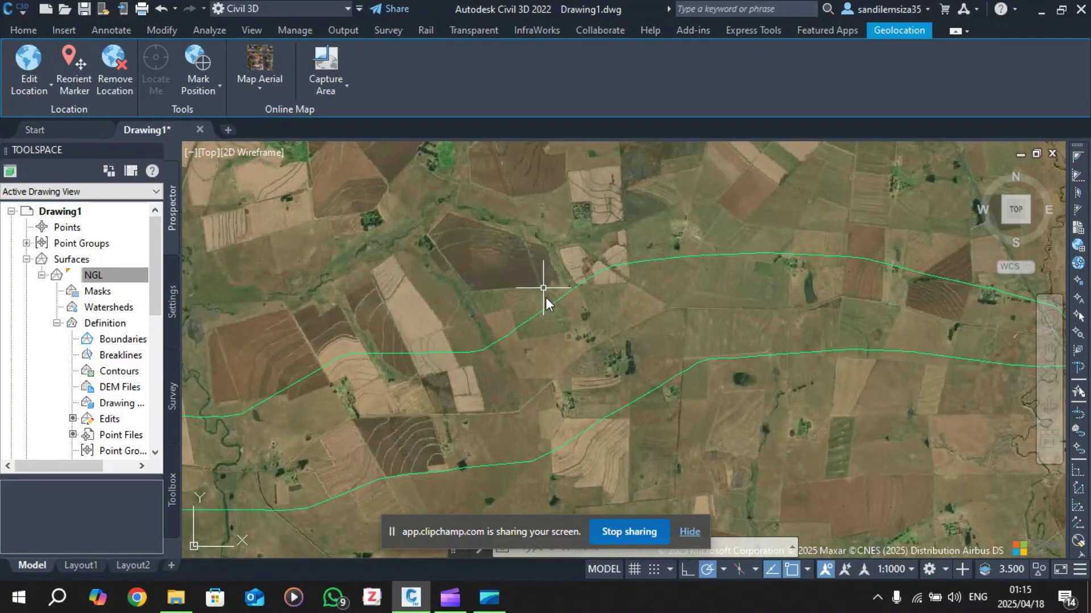
scroll(544, 291, down, 2)
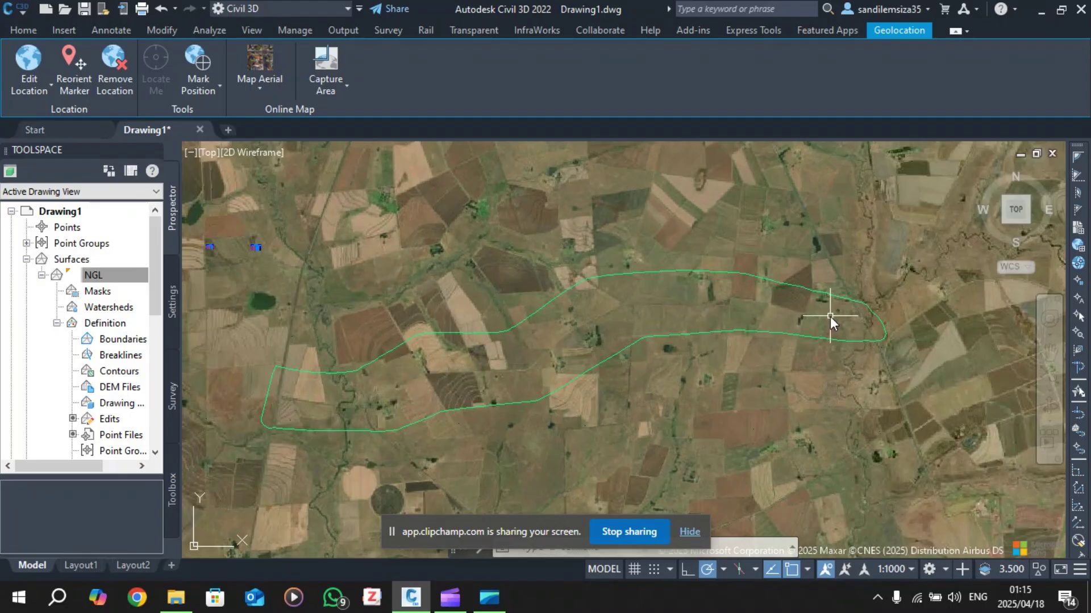
scroll(831, 316, down, 1)
scroll(773, 314, up, 1)
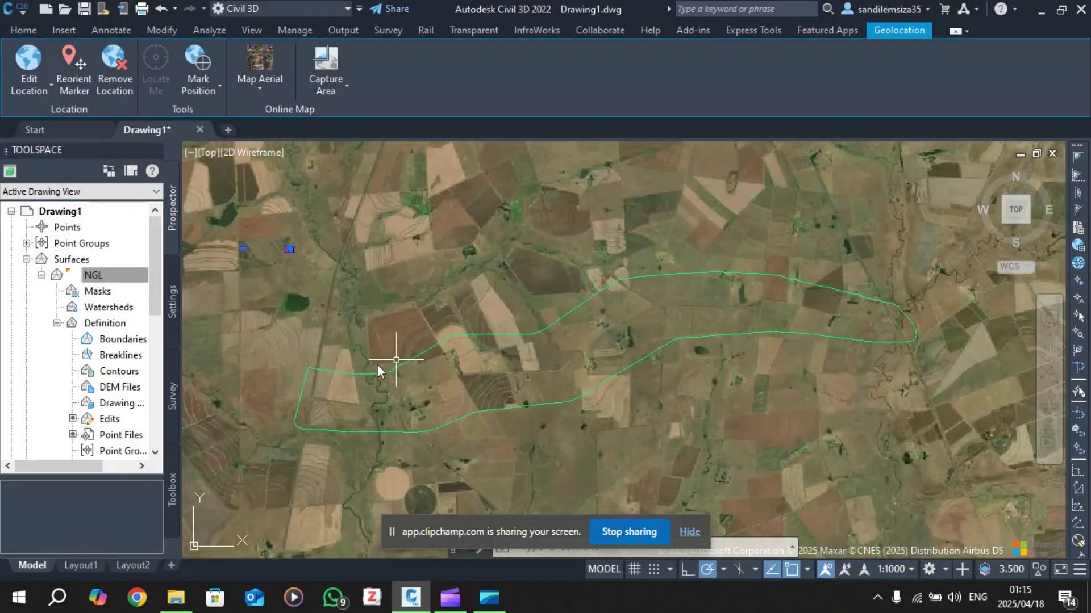
Step: Start a new alignment with the Alignment Creation Tools and name it "Sandy Road to Success"
click(23, 30)
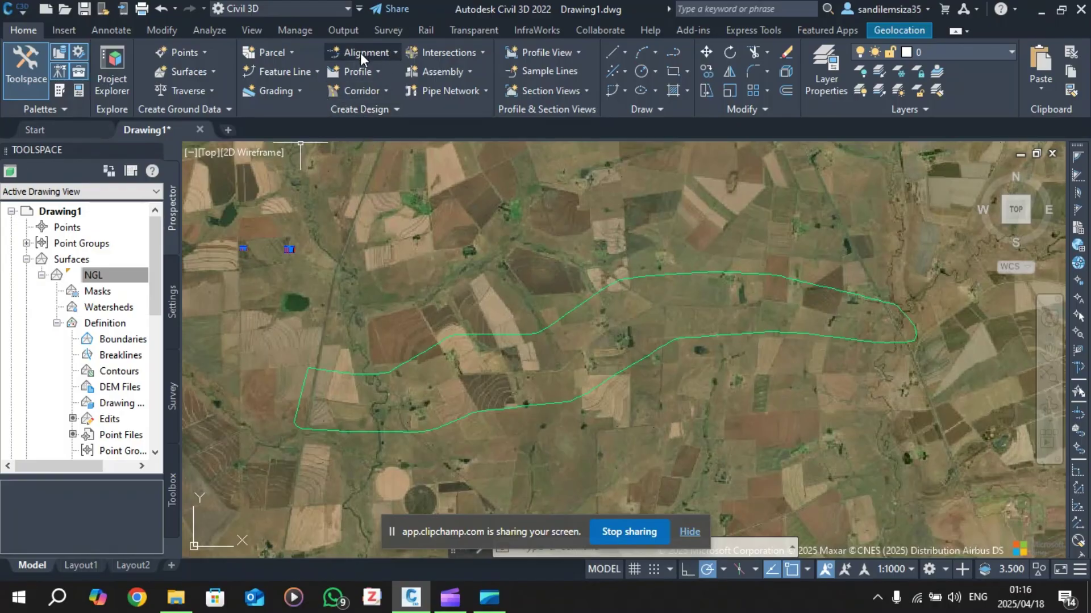
click(394, 52)
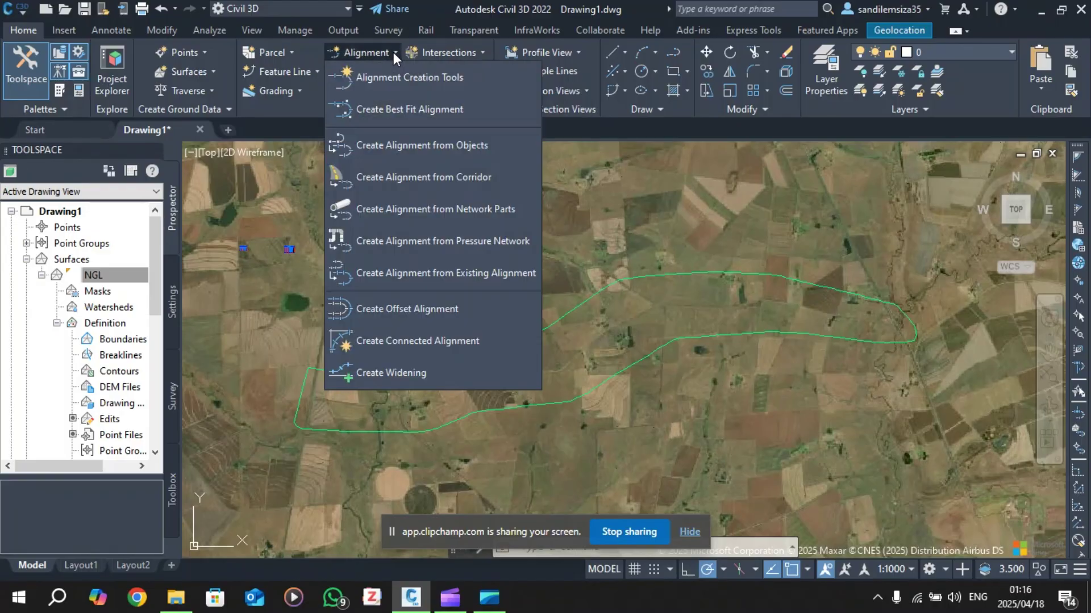
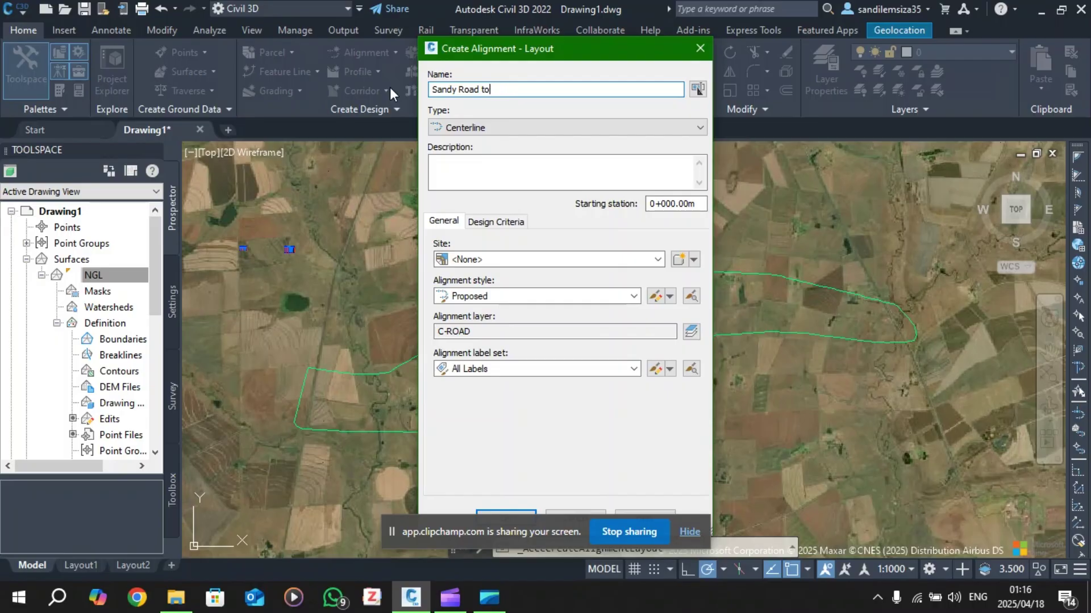
text(Success)
Step: Use site <None>, alignment style Proposed and label set All Labels for the new alignment
click(488, 260)
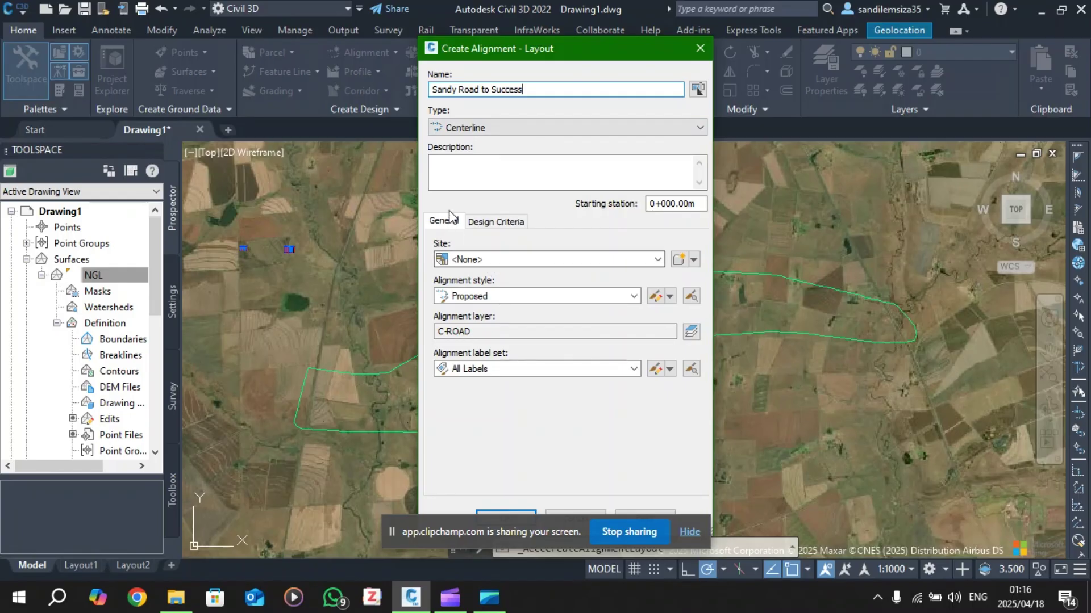
click(472, 259)
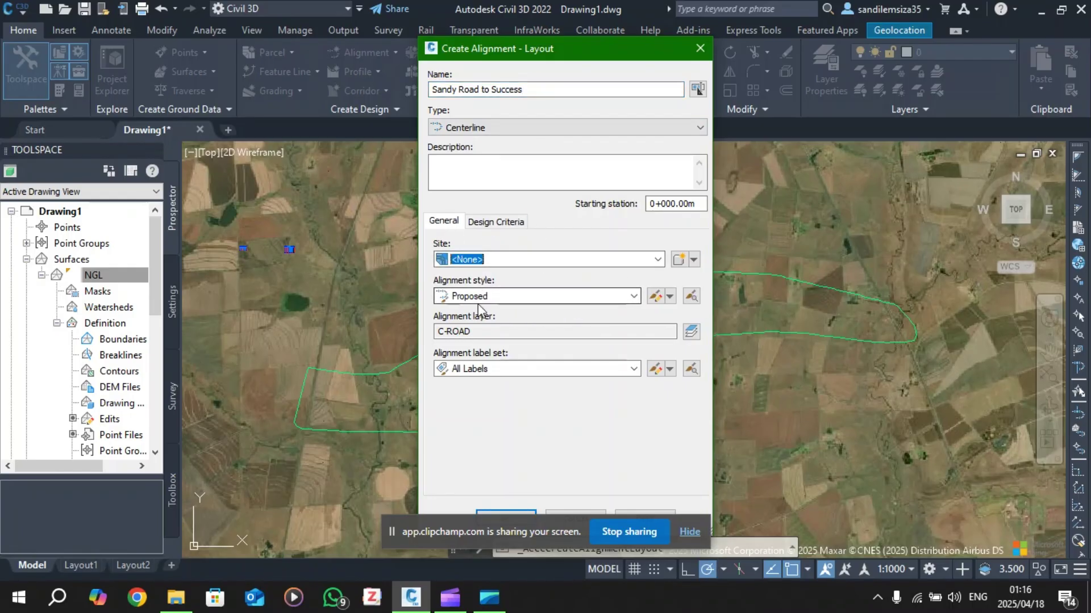
click(504, 300)
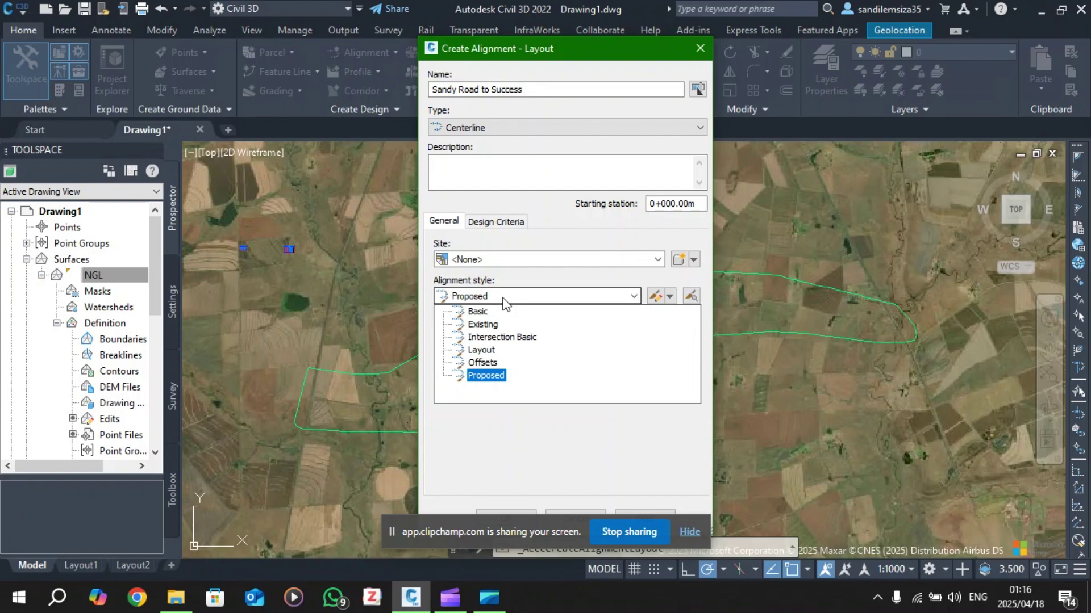
click(506, 300)
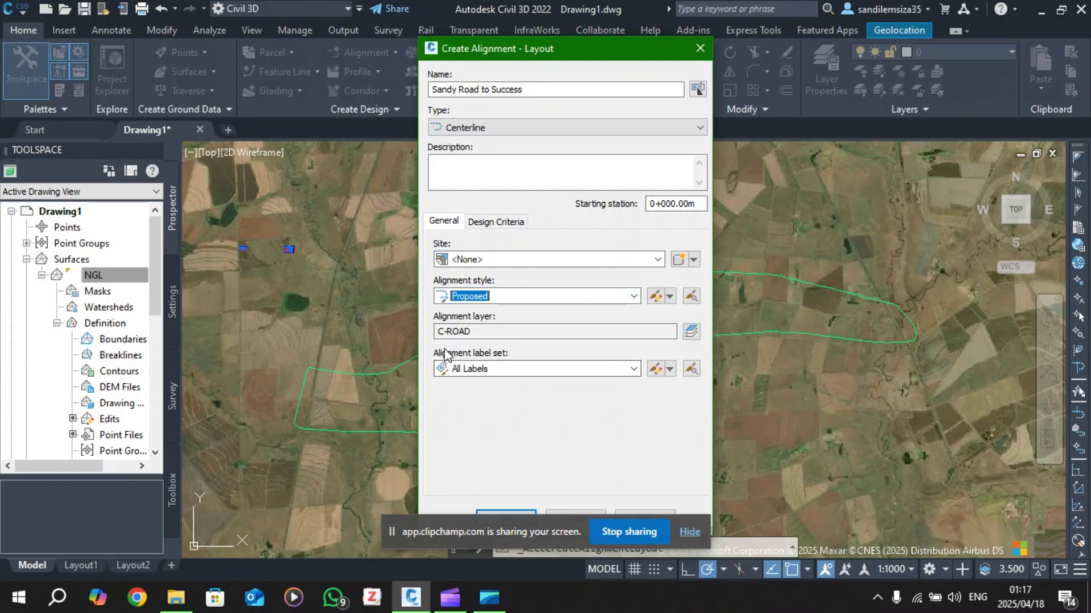
click(634, 370)
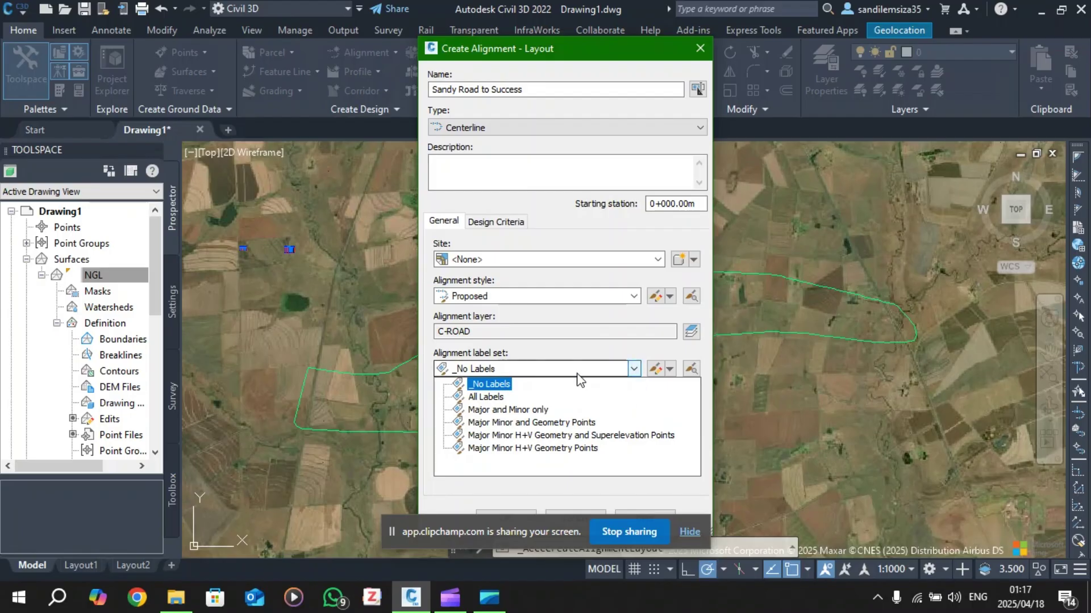
click(494, 397)
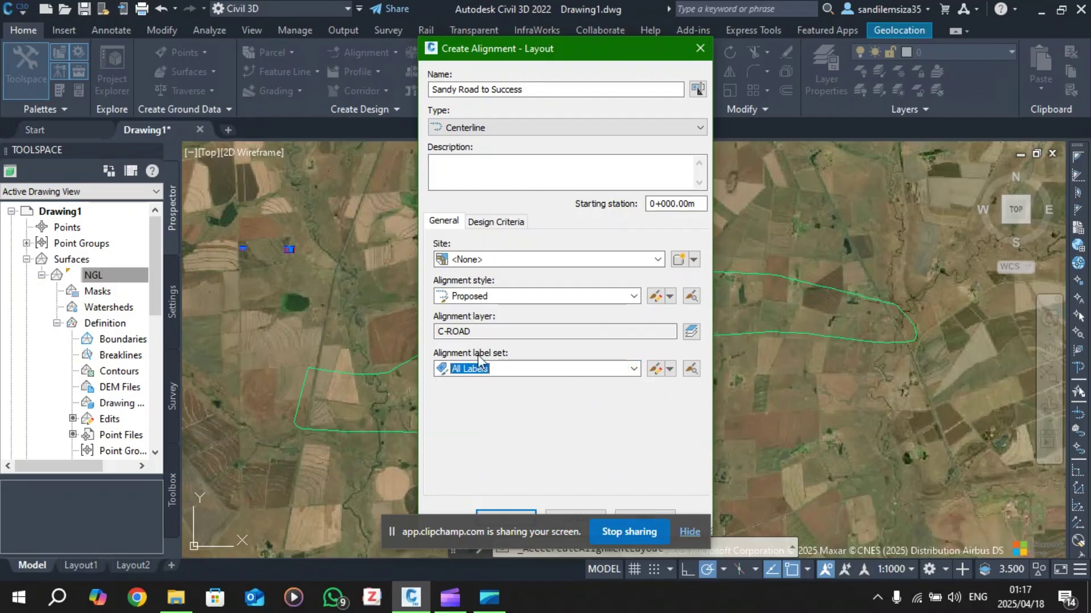
Step: Set the starting design speed to 110 km/h and confirm the alignment's creation settings
click(516, 222)
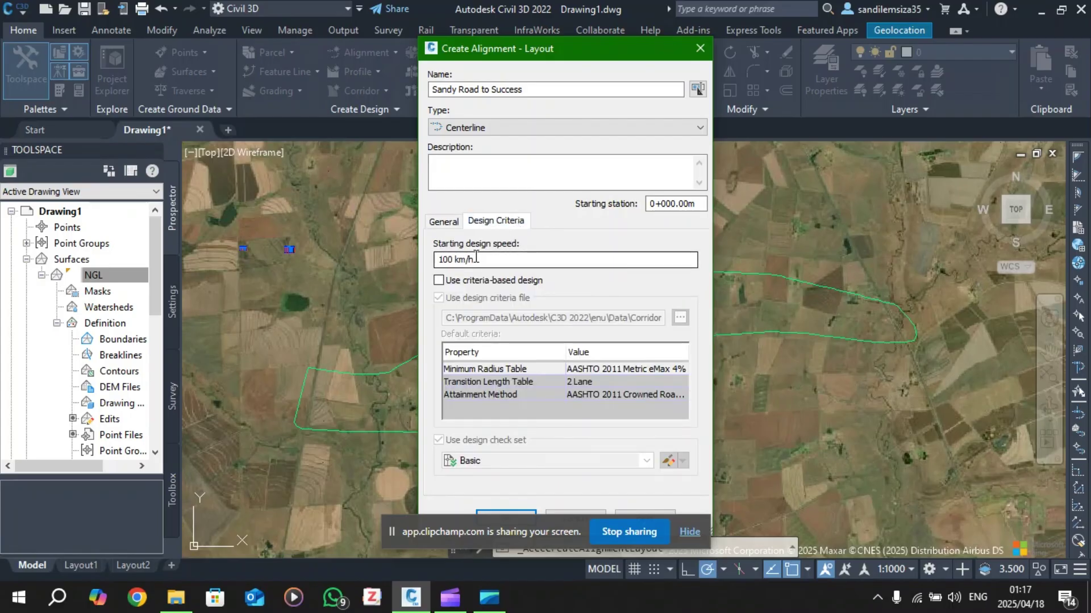
click(452, 260)
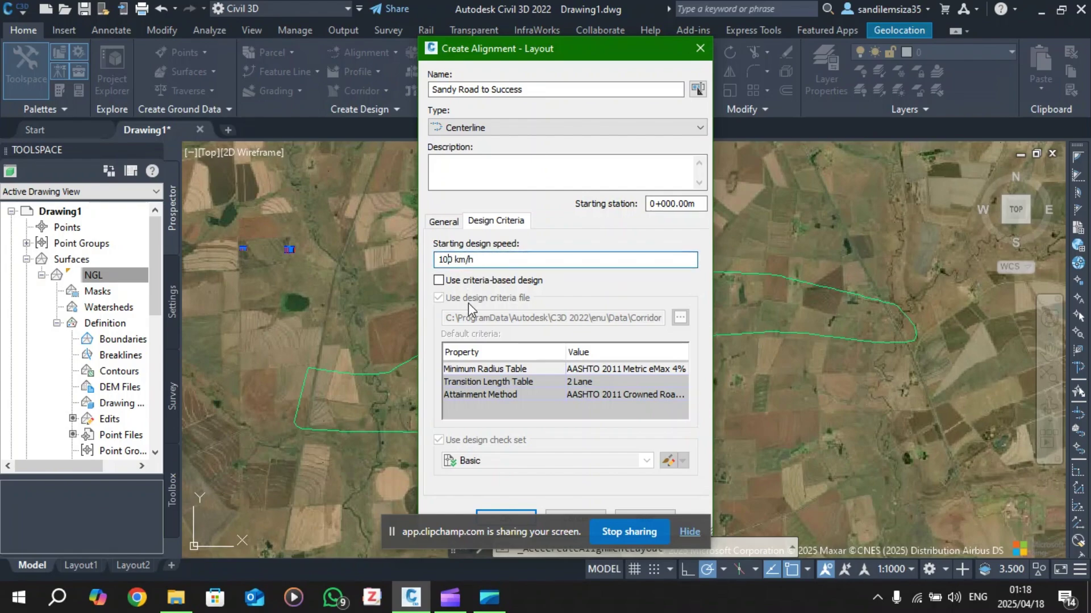
key(BackSpace)
text(1)
click(477, 259)
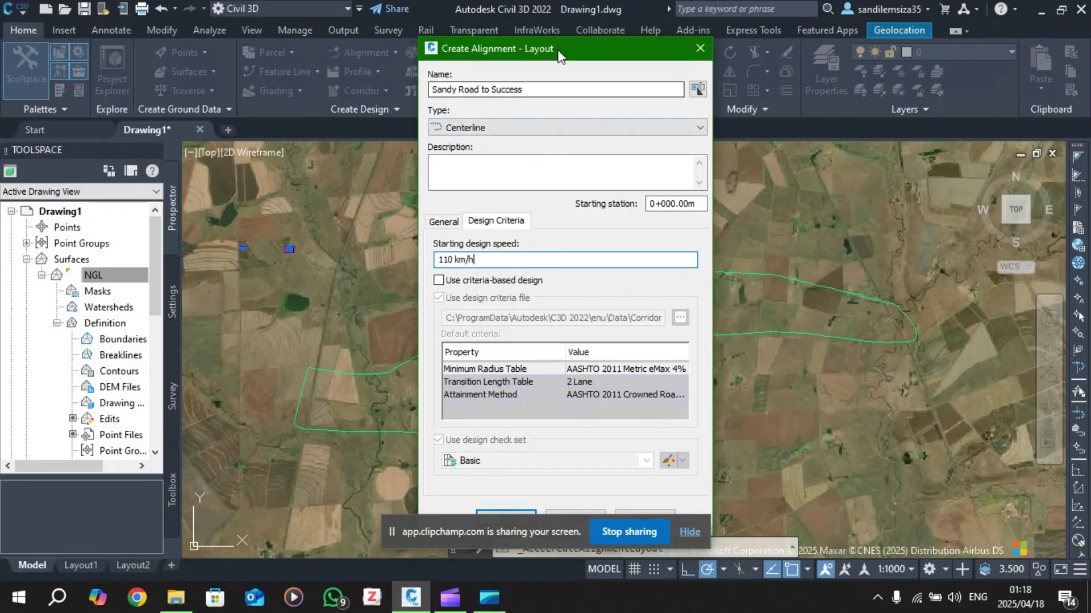
drag(560, 54, 593, 18)
click(561, 483)
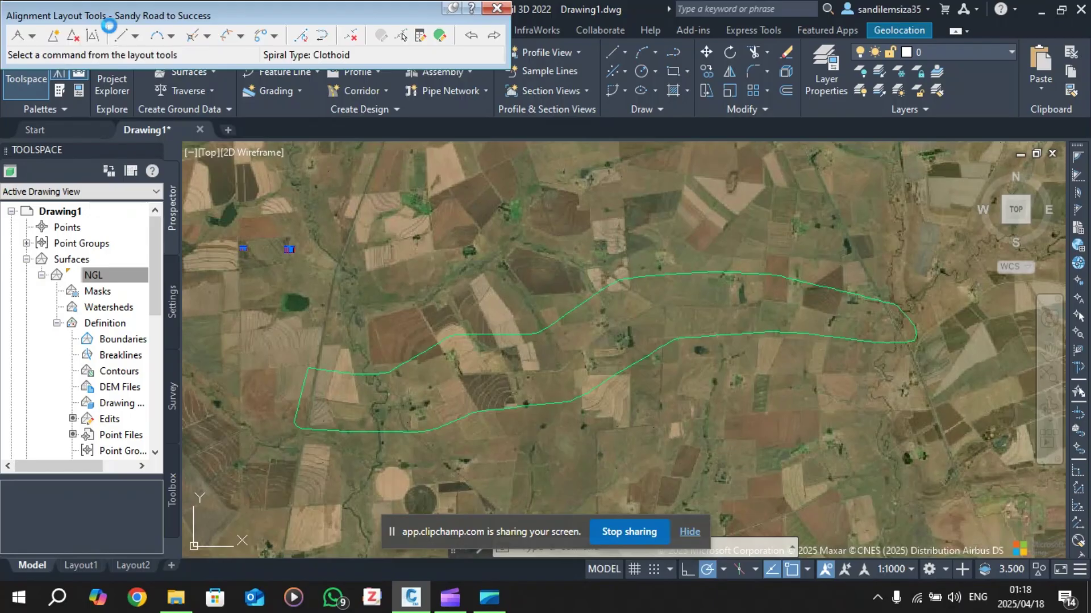
Step: Set the alignment's curve defaults to Clothoid type with curves enabled, no spirals and a default radius of 530 m
drag(119, 23, 200, 167)
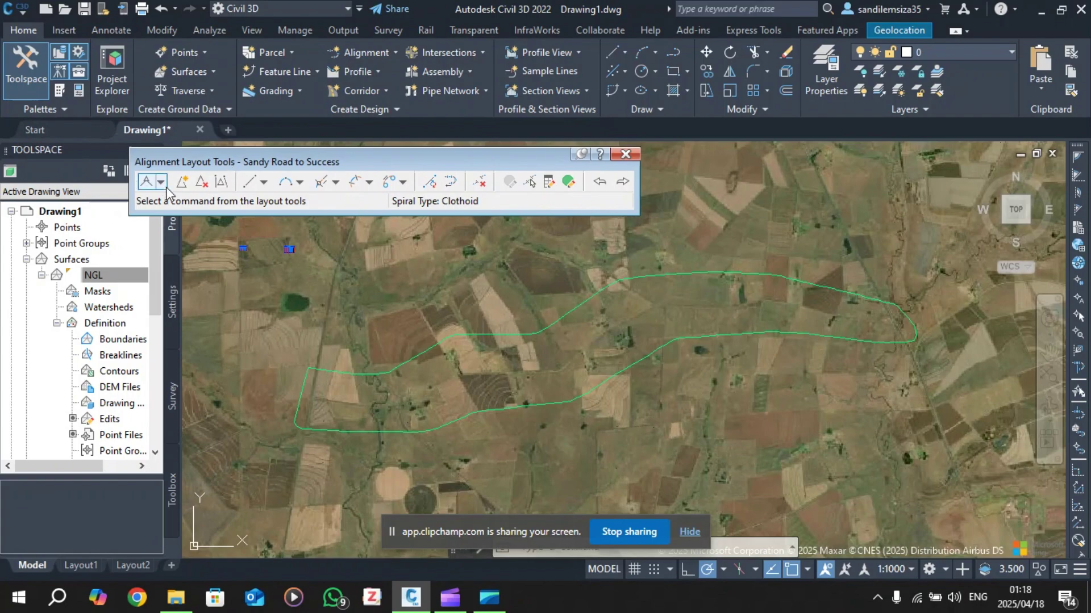
drag(433, 162, 448, 123)
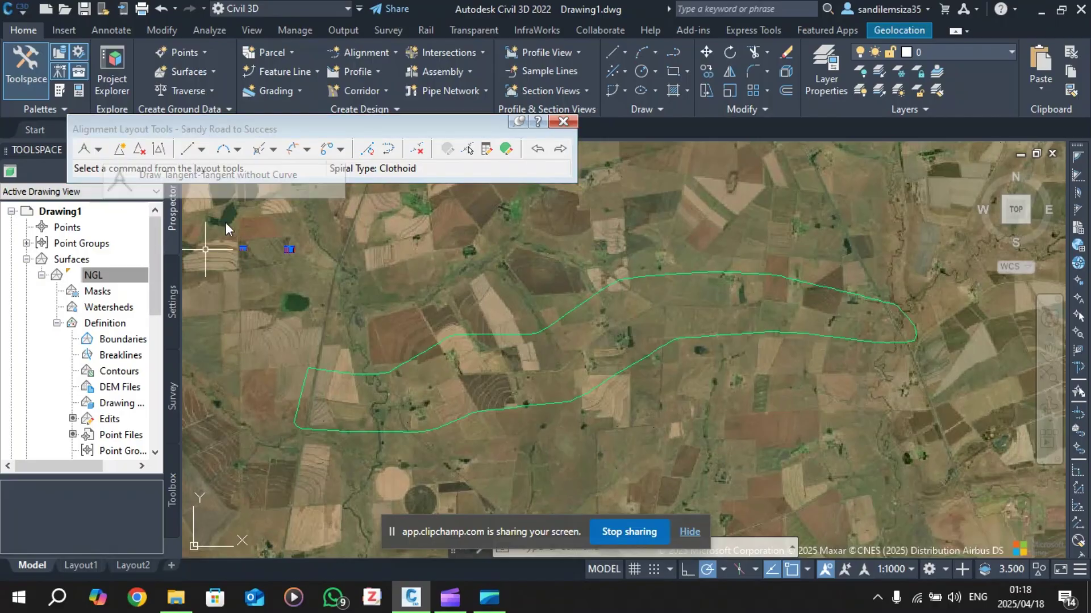
click(99, 149)
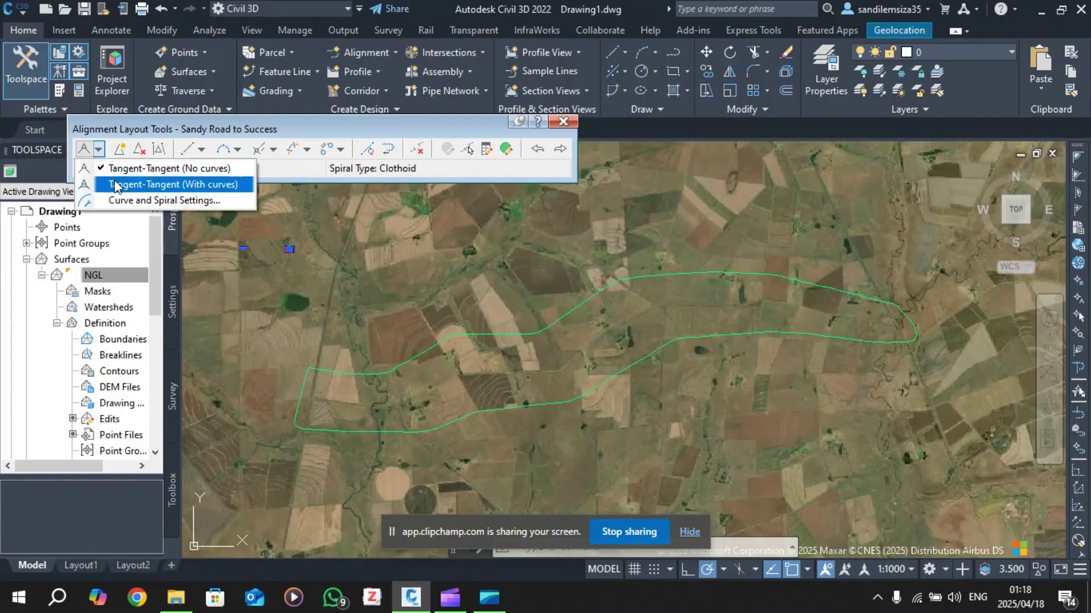
click(179, 200)
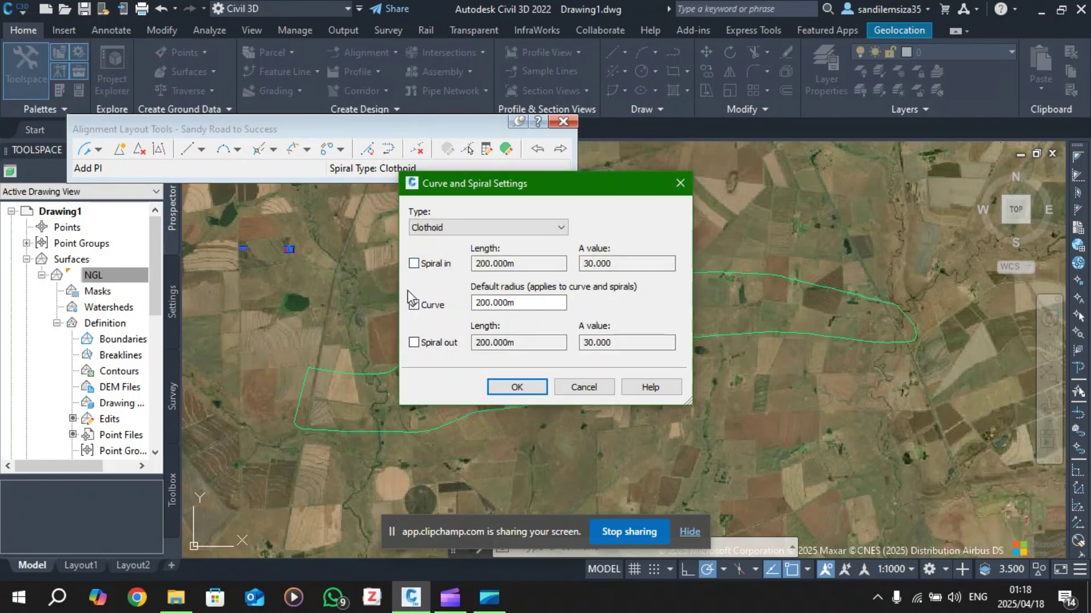
click(433, 228)
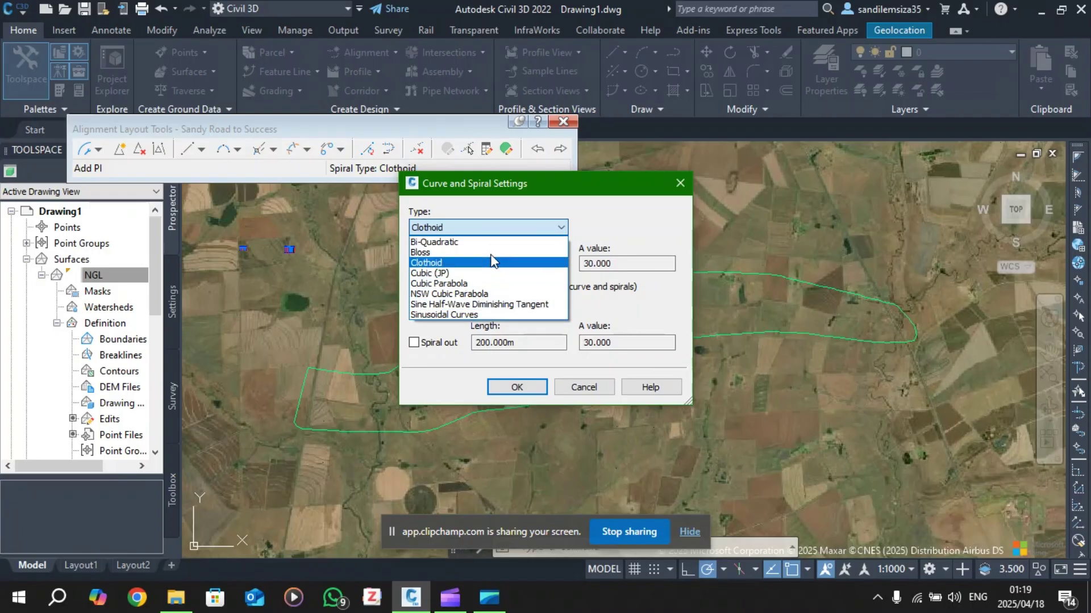
click(453, 226)
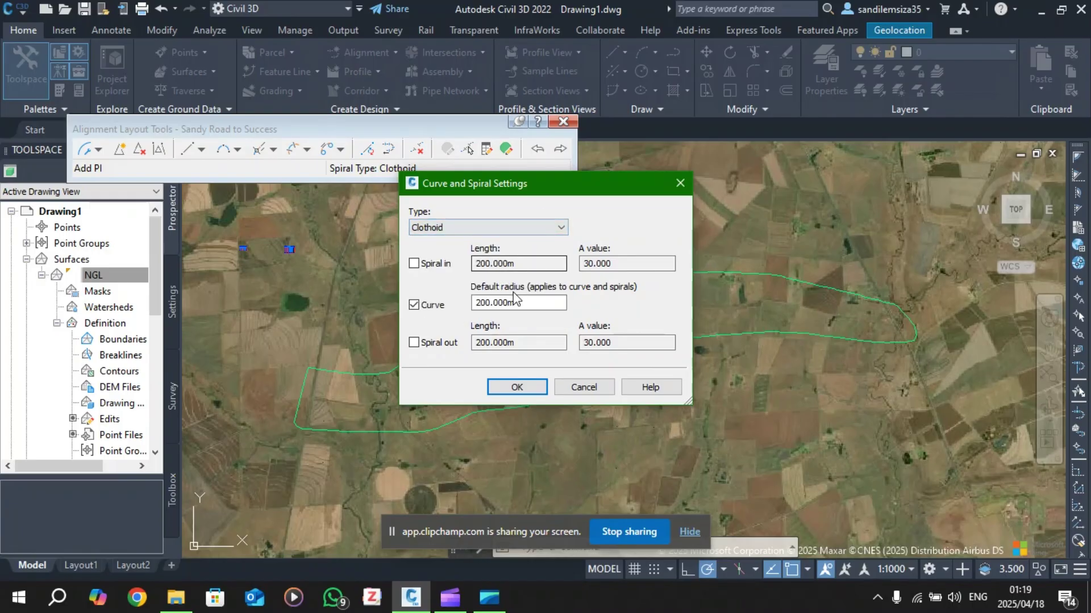
click(545, 303)
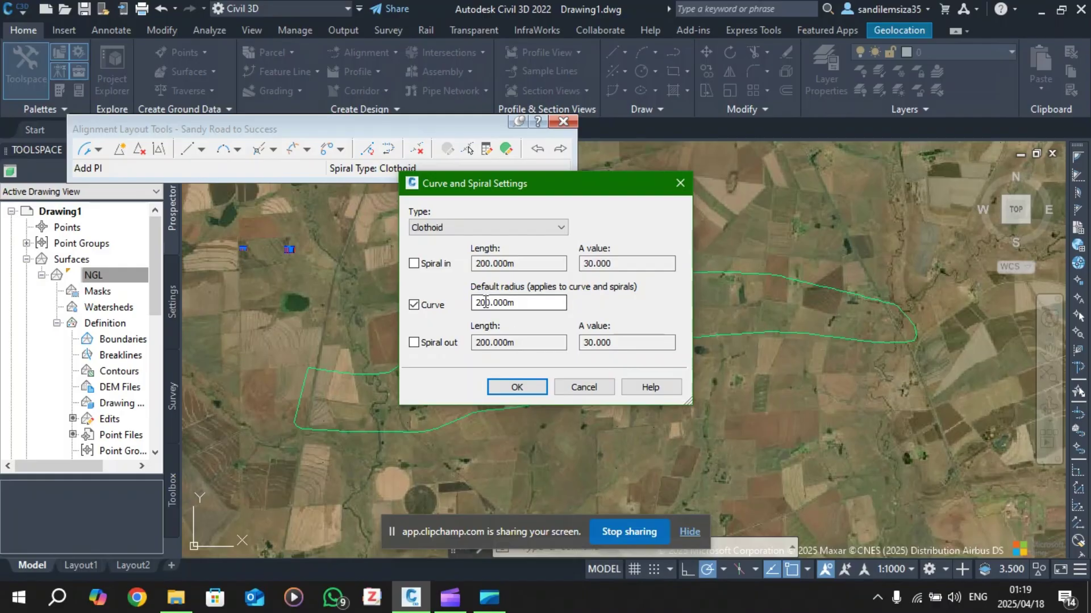
drag(492, 303, 477, 304)
text(530)
click(526, 389)
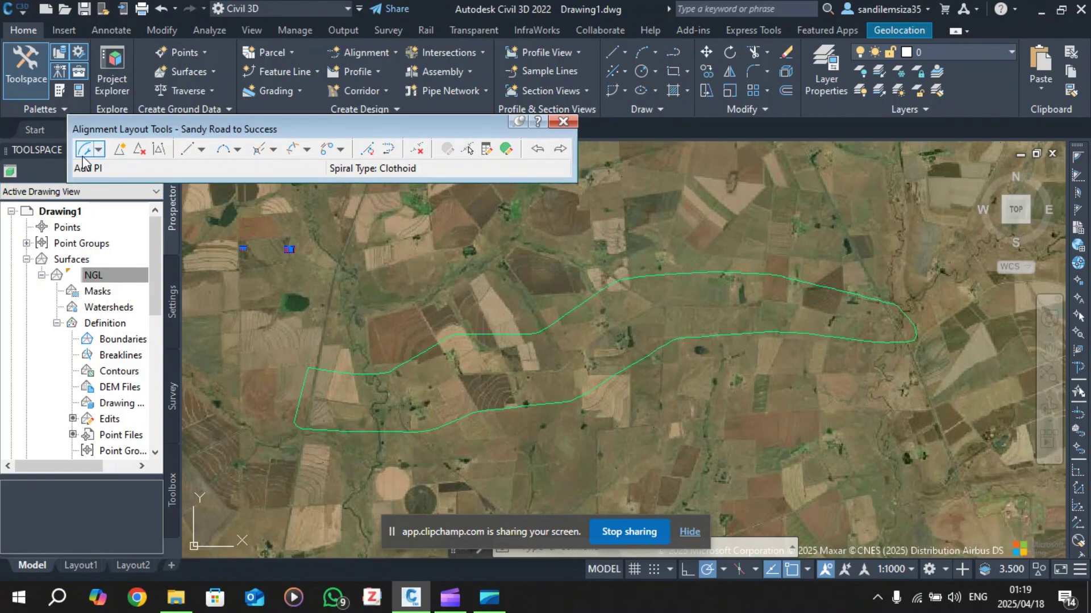
Step: Start a Tangent-Tangent (With Curves) layout at the road junction inside the western end of the NGL boundary
click(98, 150)
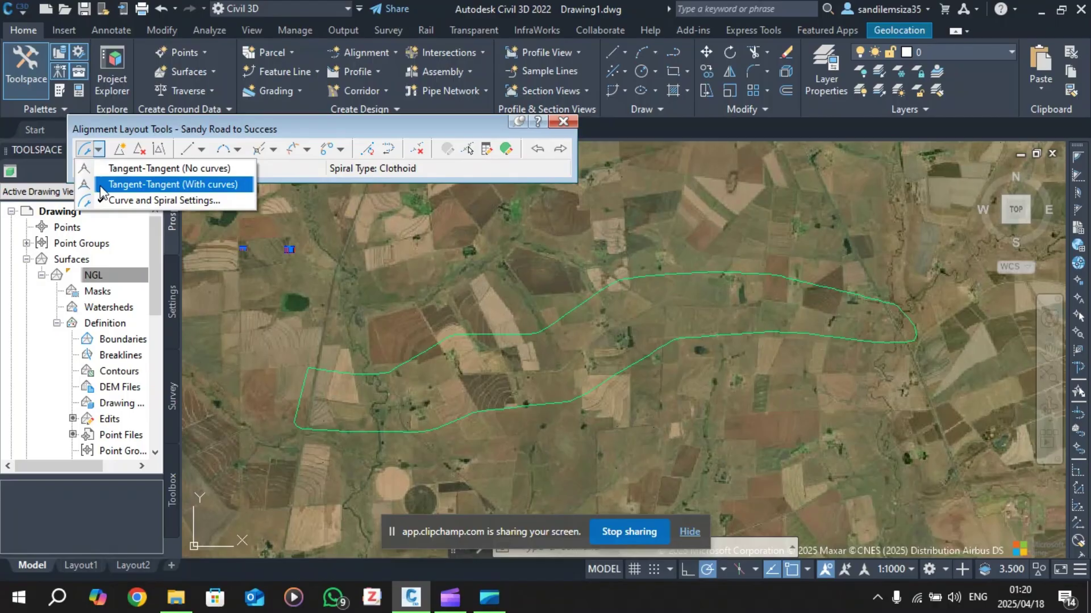
click(153, 185)
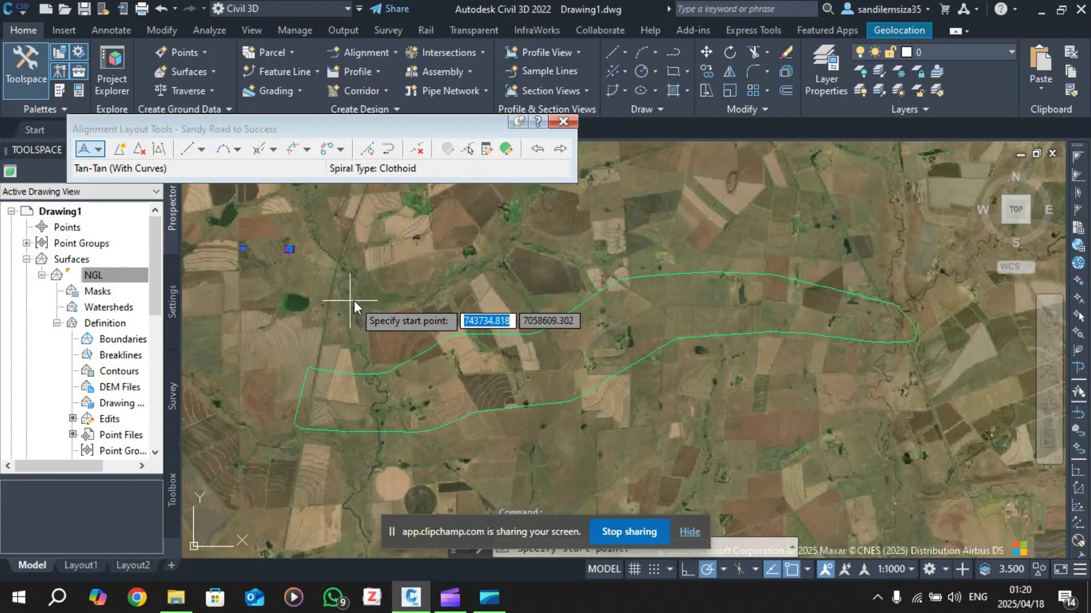
scroll(312, 408, up, 6)
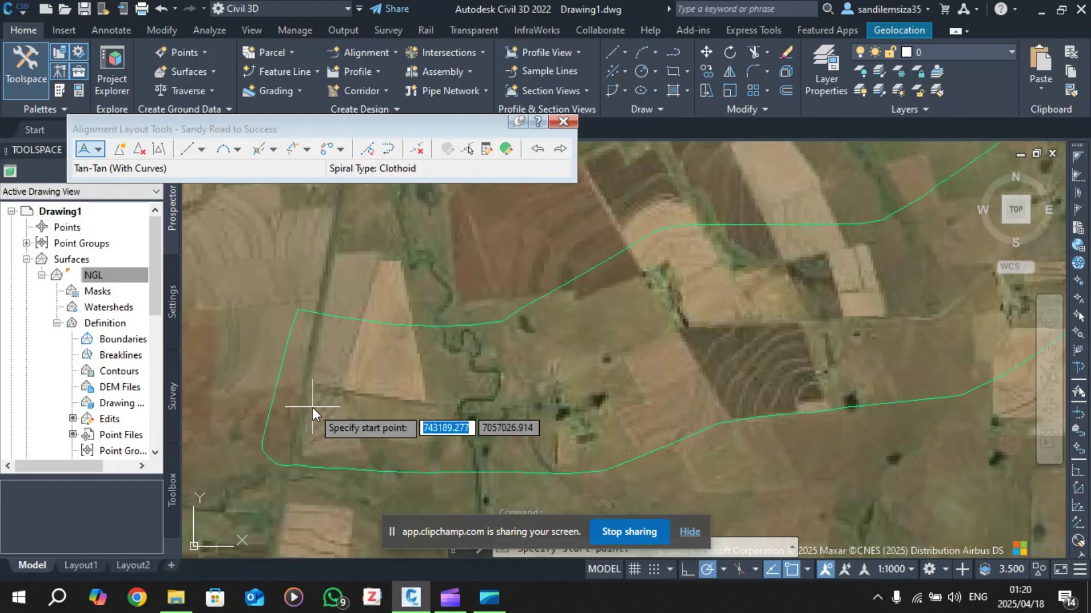
scroll(308, 401, up, 4)
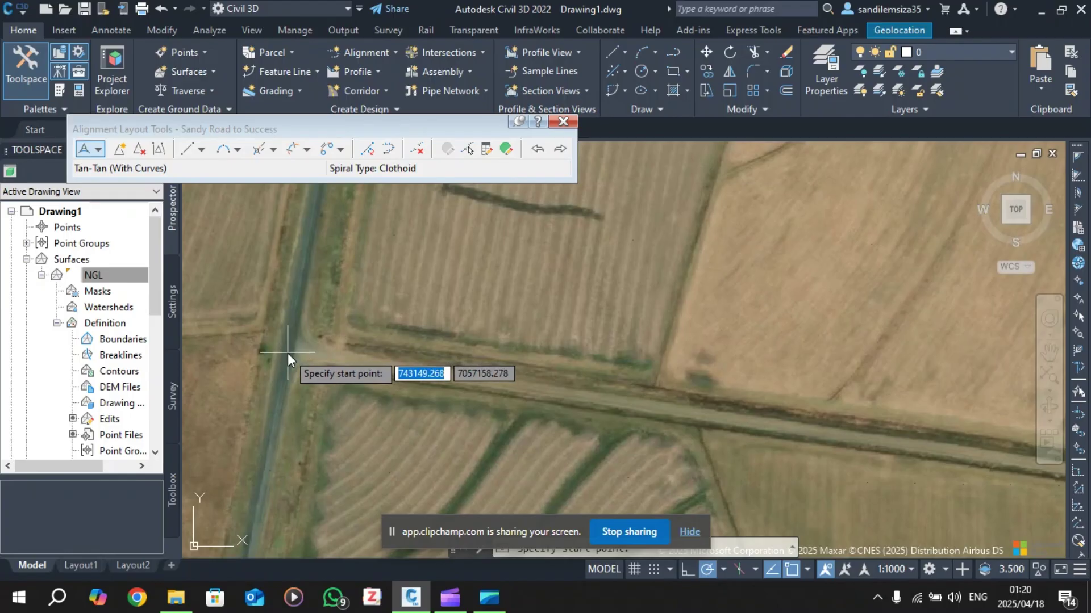
click(284, 352)
Step: Place the next PI about 934 m along the dirt road, where it bends at the river crossing
scroll(284, 352, down, 4)
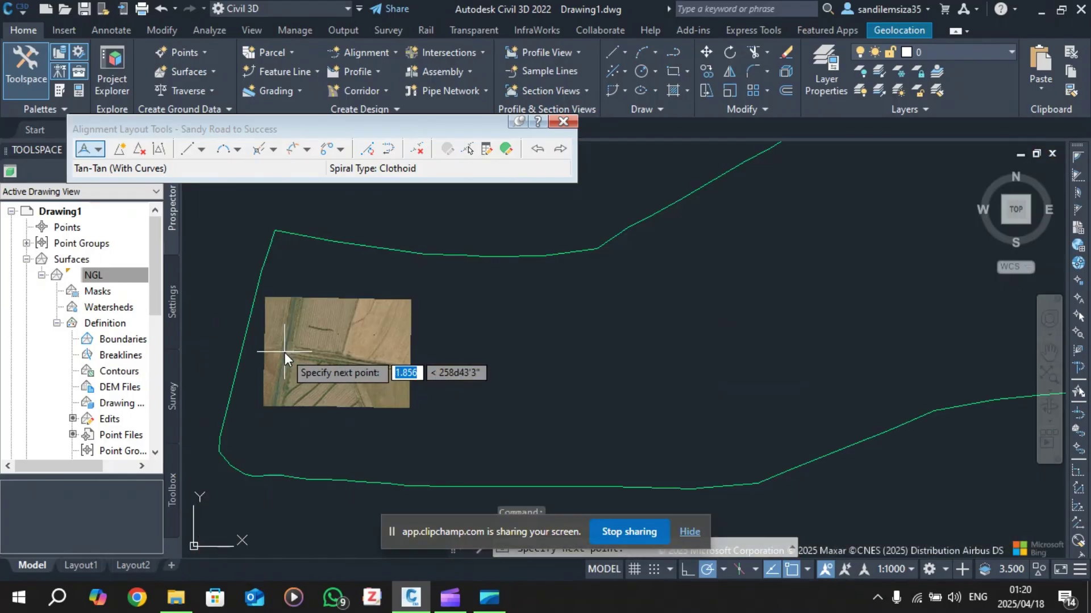
scroll(596, 394, up, 2)
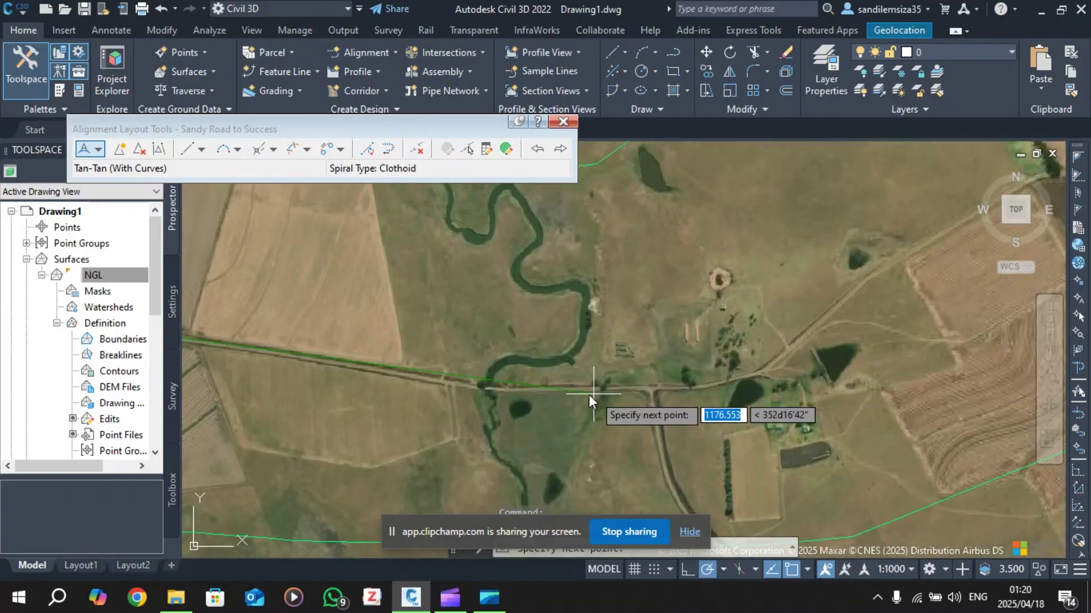
scroll(494, 391, up, 4)
scroll(442, 390, down, 5)
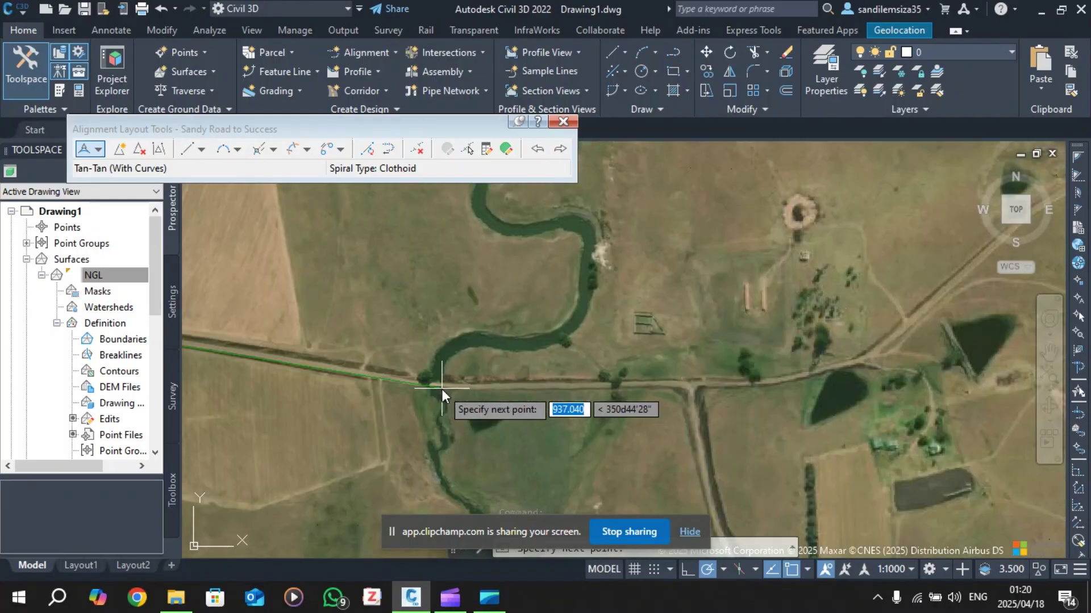
scroll(438, 387, up, 2)
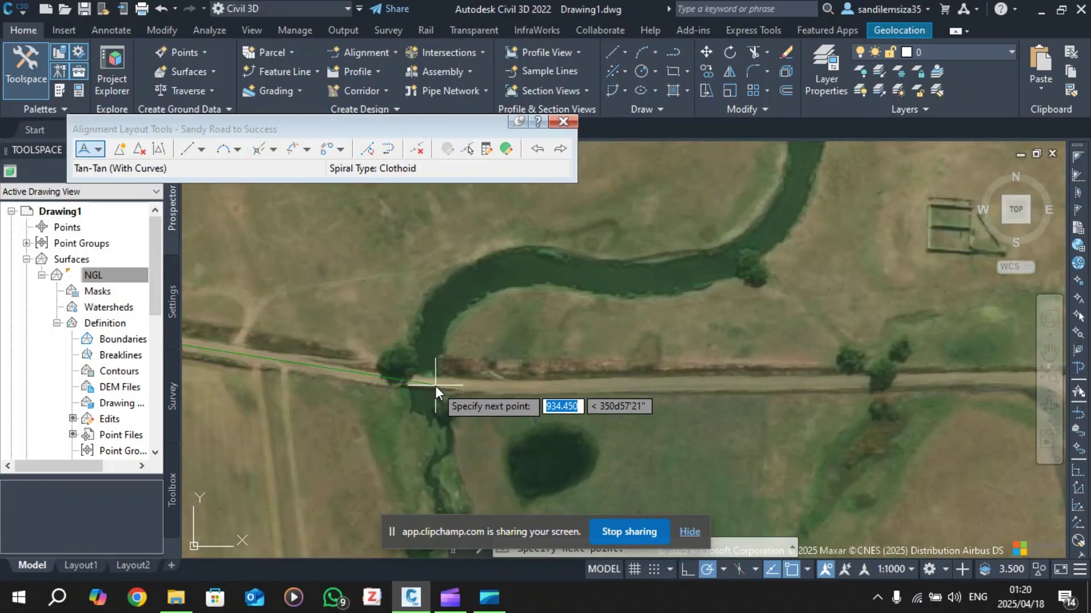
click(437, 386)
Step: Extend the alignment due east about 600 m to a PI at the pond where the road turns northeast
scroll(439, 389, down, 5)
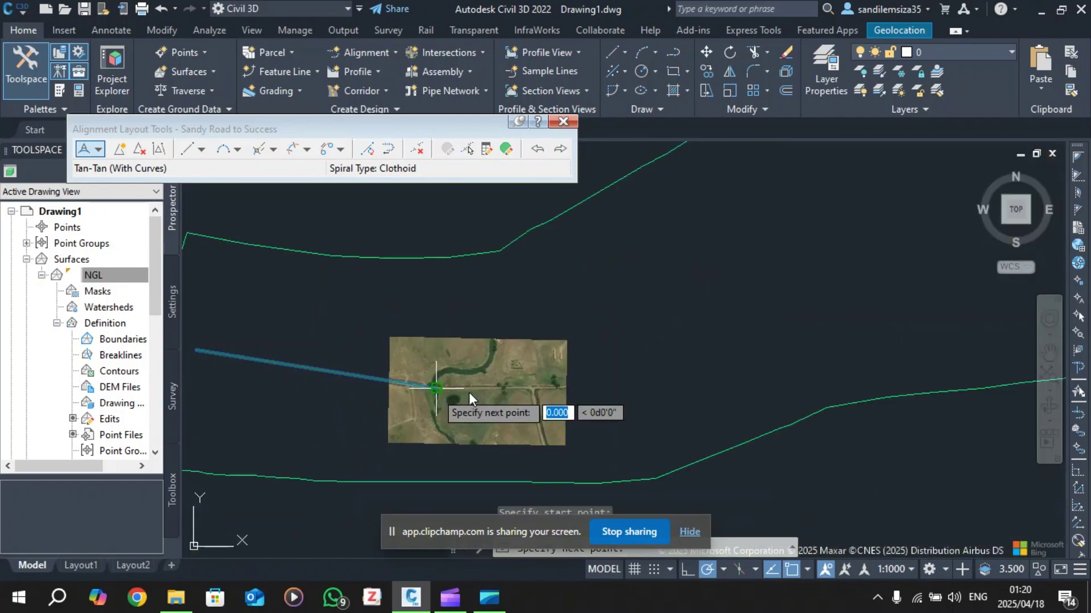
scroll(541, 383, up, 2)
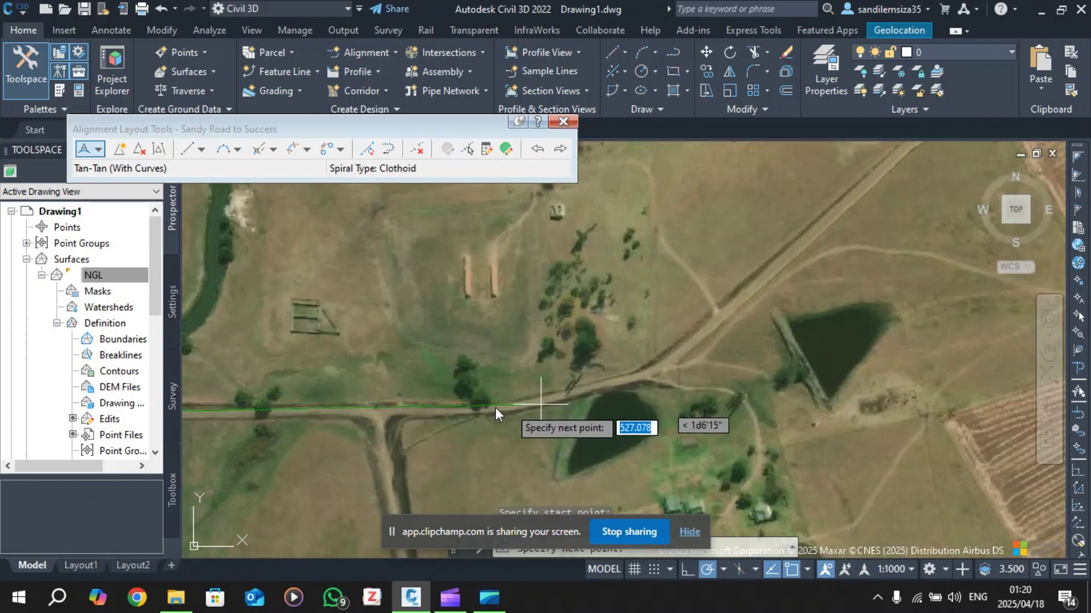
scroll(492, 409, down, 2)
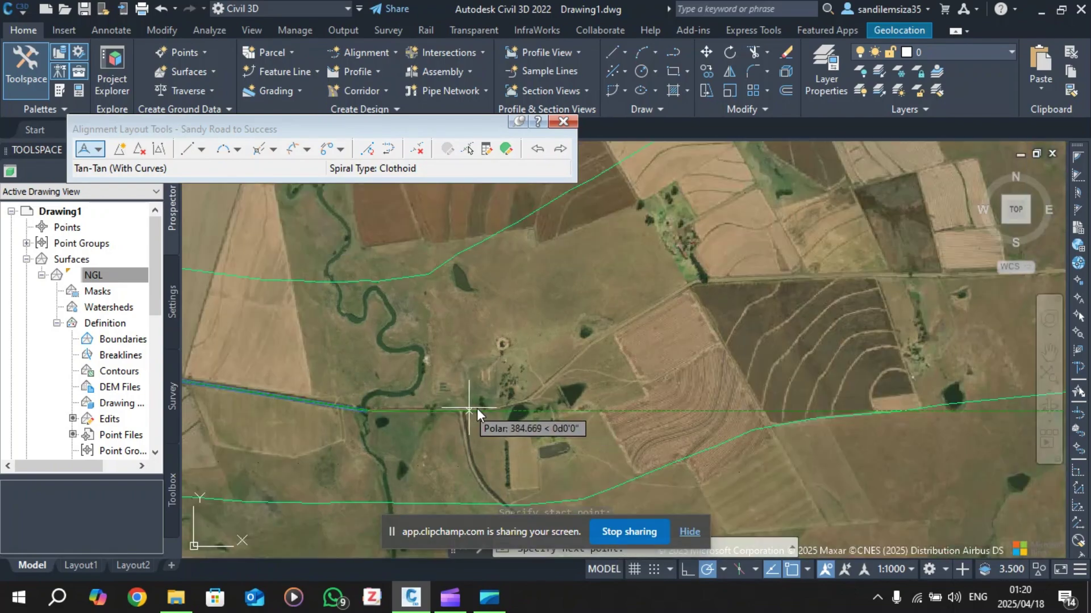
scroll(493, 408, up, 3)
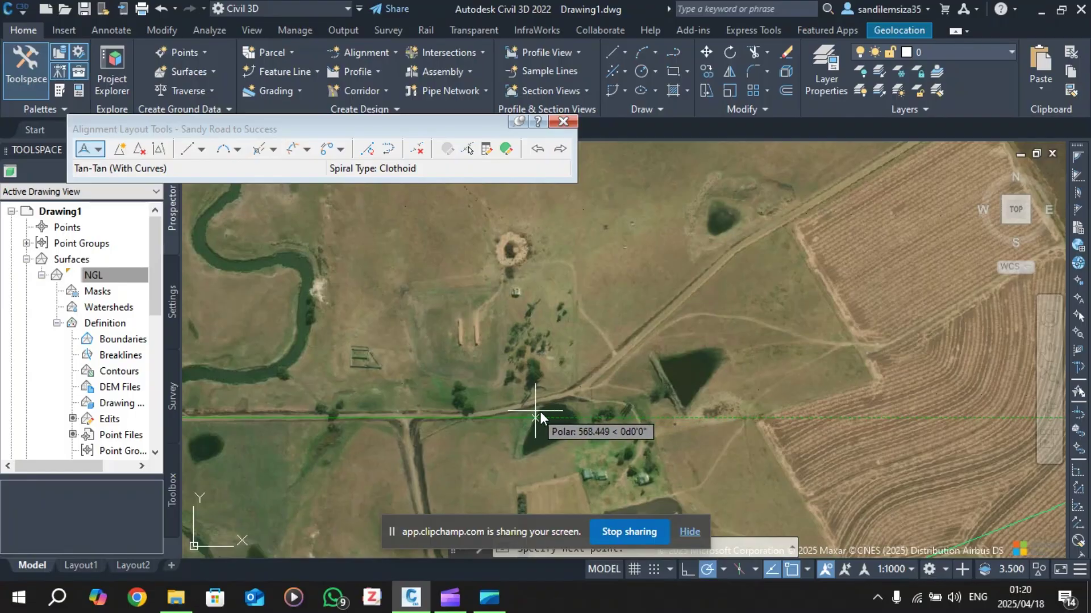
click(557, 417)
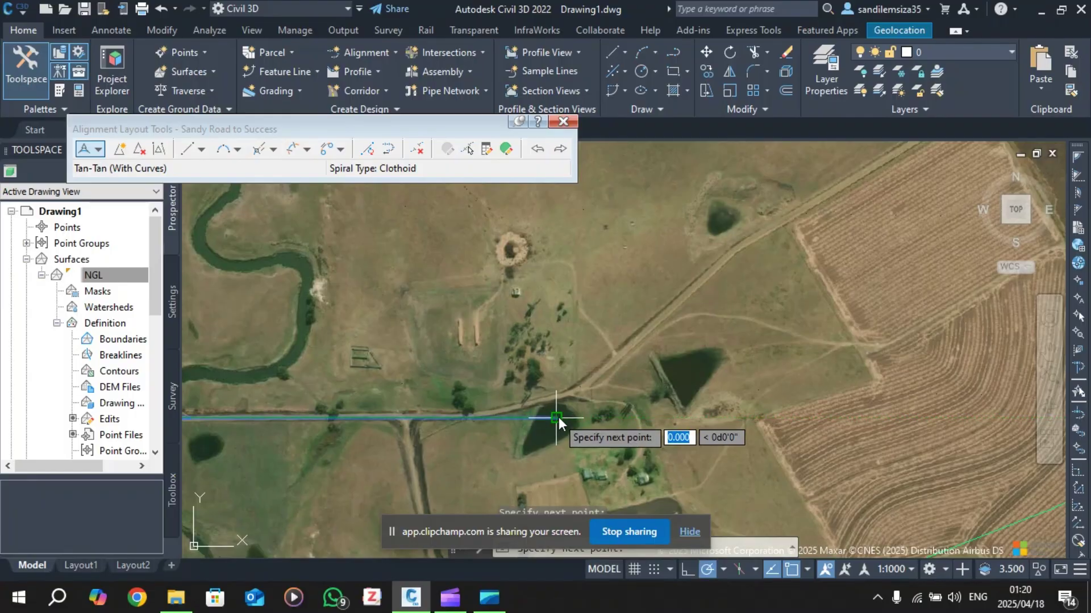
Step: Examine how the curve at the river crossing fits the existing road on the imagery
scroll(558, 417, down, 3)
scroll(454, 424, up, 5)
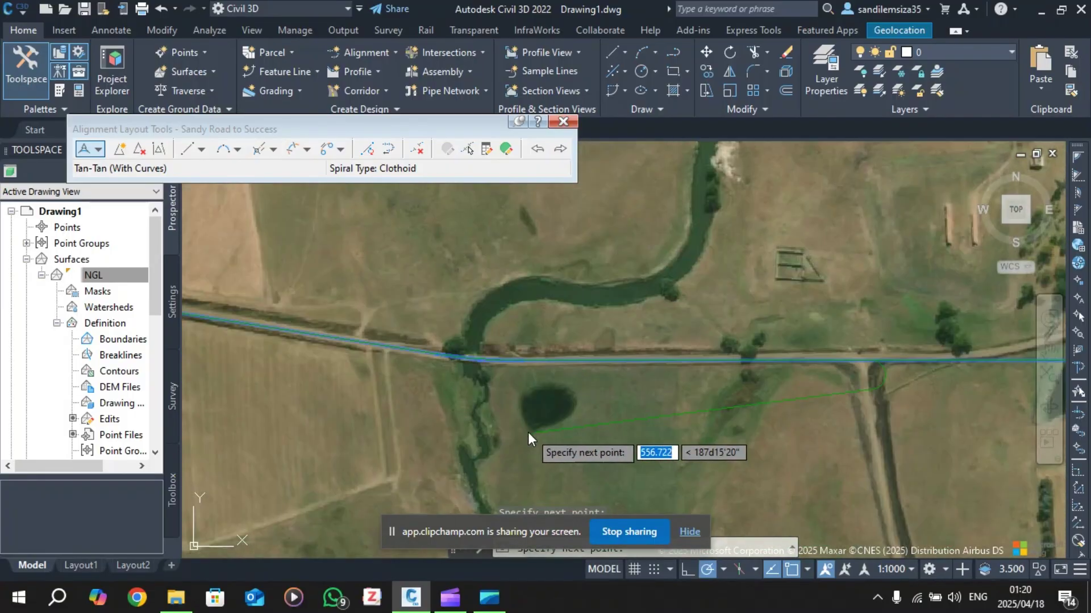
scroll(425, 341, up, 2)
scroll(449, 275, up, 3)
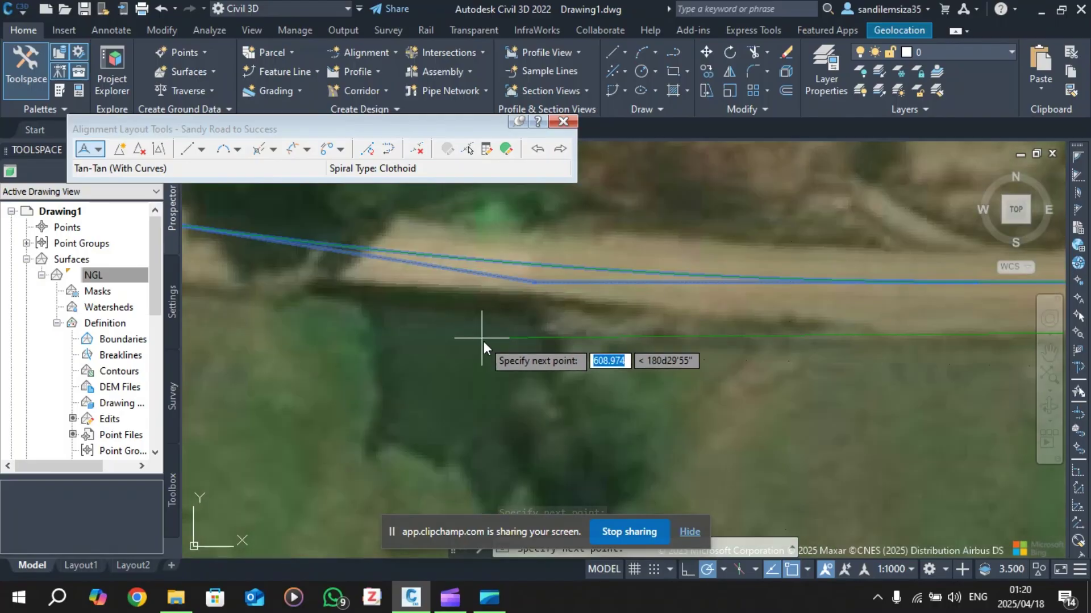
scroll(475, 312, down, 3)
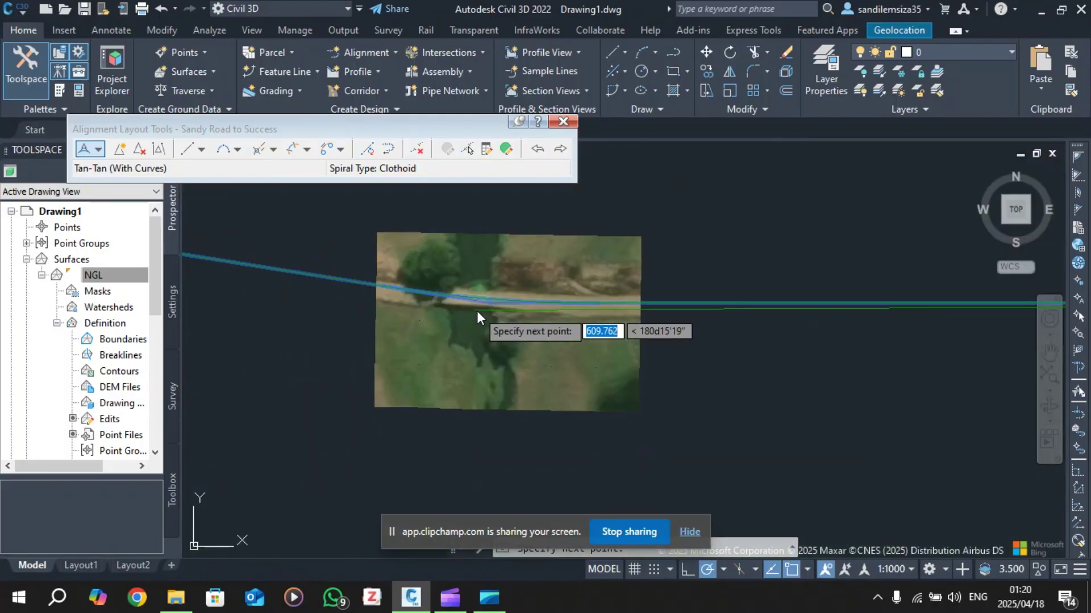
scroll(490, 301, up, 3)
scroll(483, 284, down, 5)
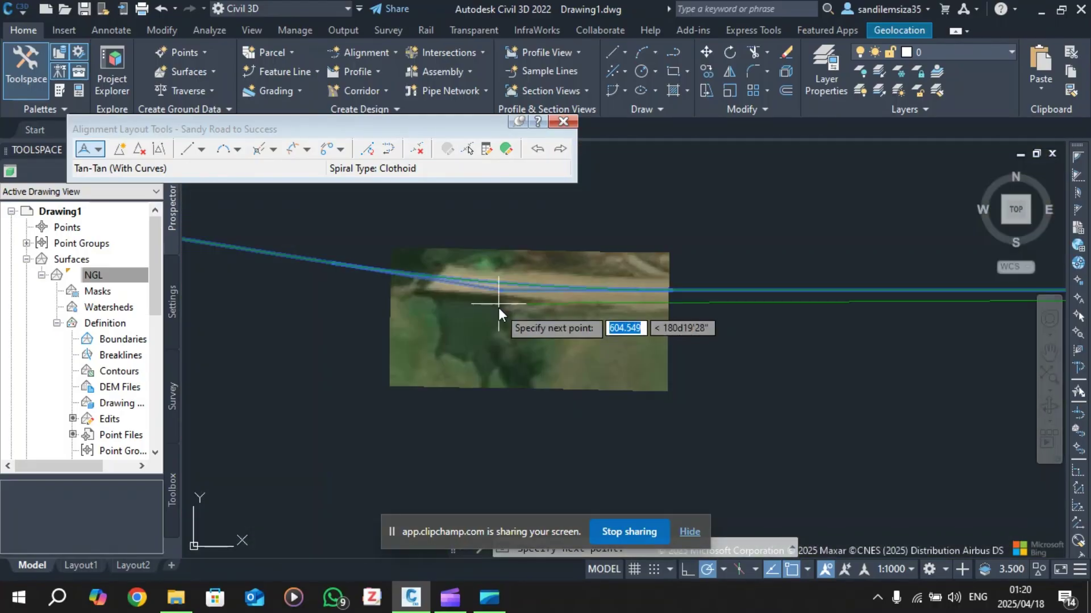
click(499, 306)
Step: Add two PIs along the northeast road, about 385 m on near the small pond and about 450 m further by the farmstead
scroll(506, 315, down, 3)
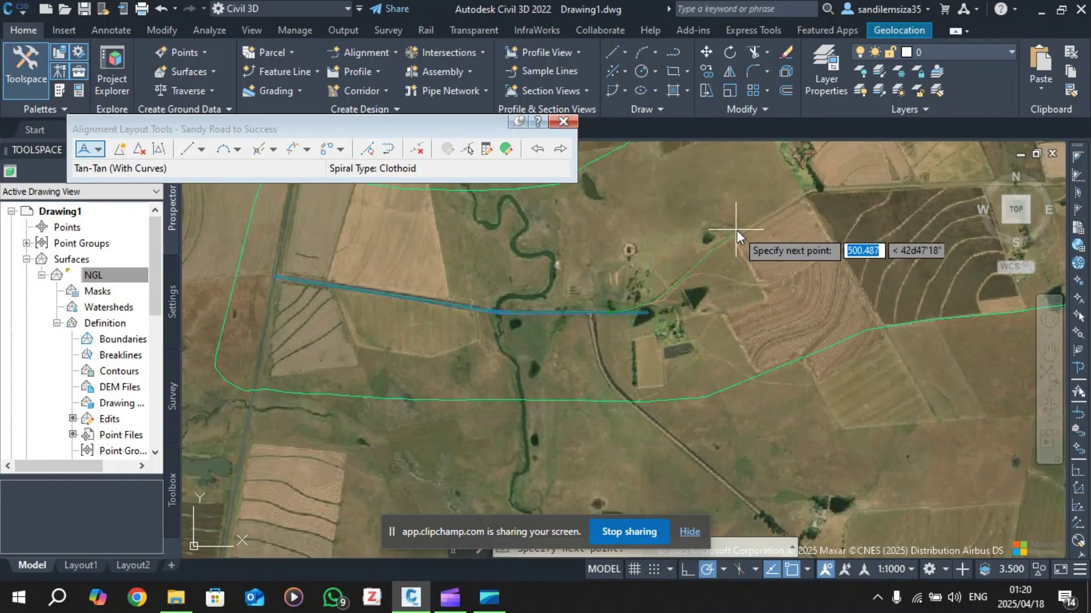
scroll(714, 247, up, 3)
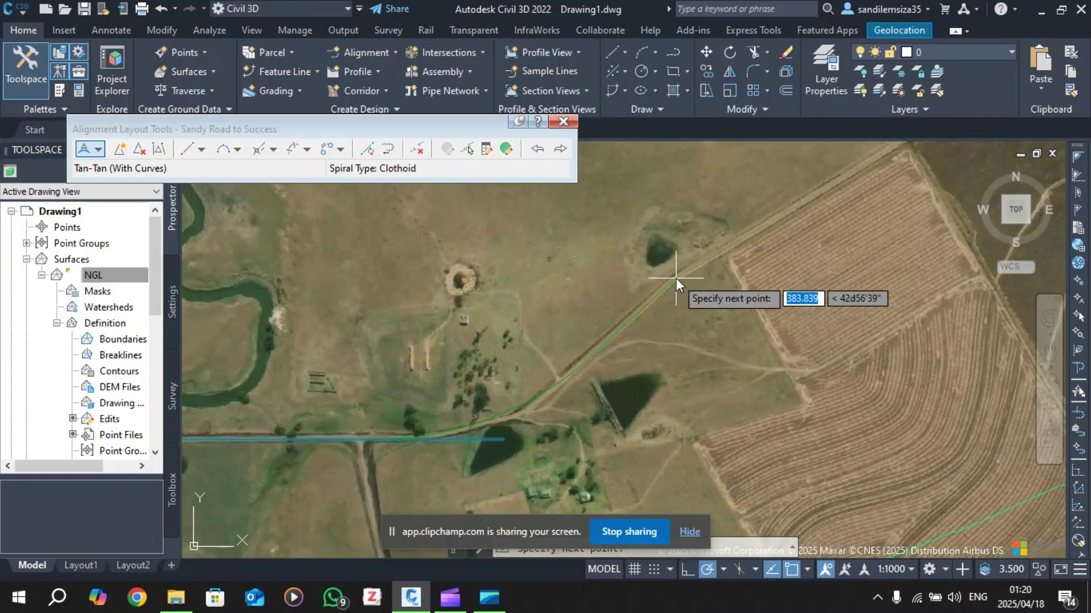
click(676, 275)
scroll(494, 447, down, 4)
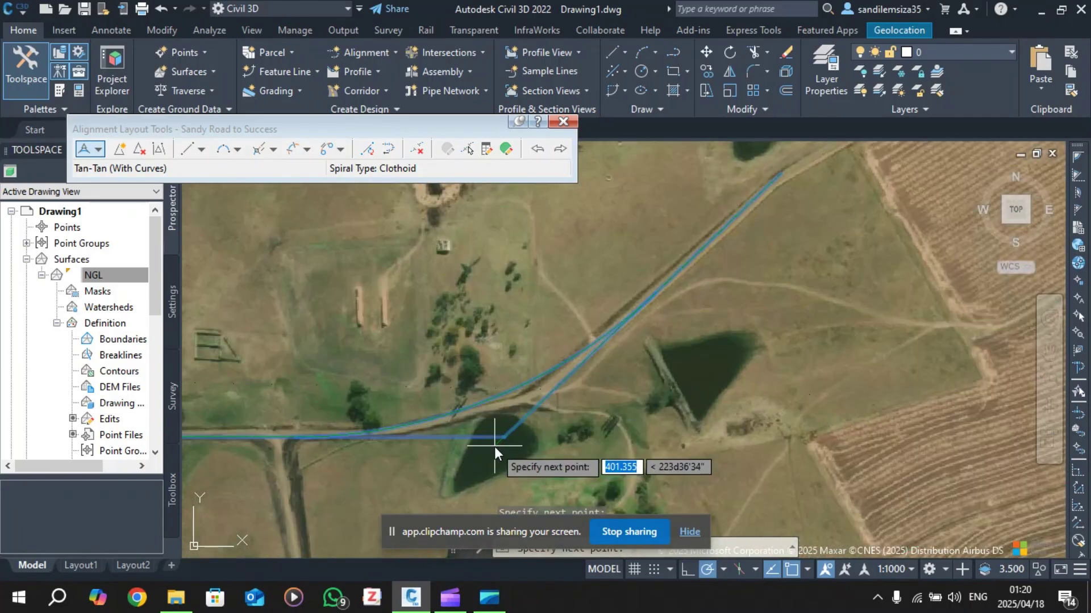
scroll(597, 368, up, 3)
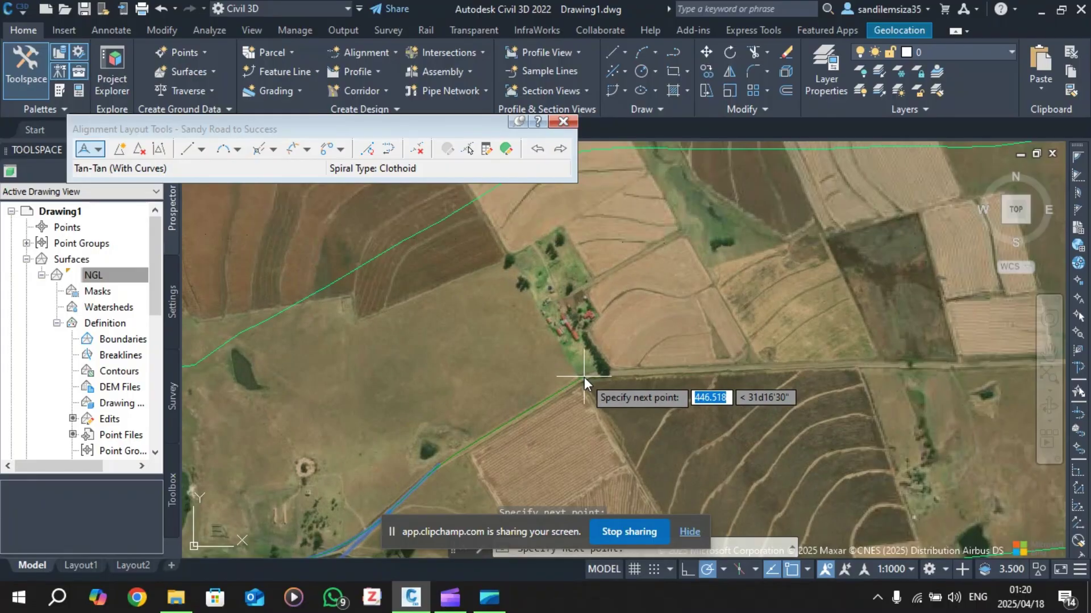
click(588, 376)
Step: Add a PI at the end of the eastward road stretch and another at the next bend of the northeast road
scroll(625, 378, down, 5)
scroll(680, 380, up, 4)
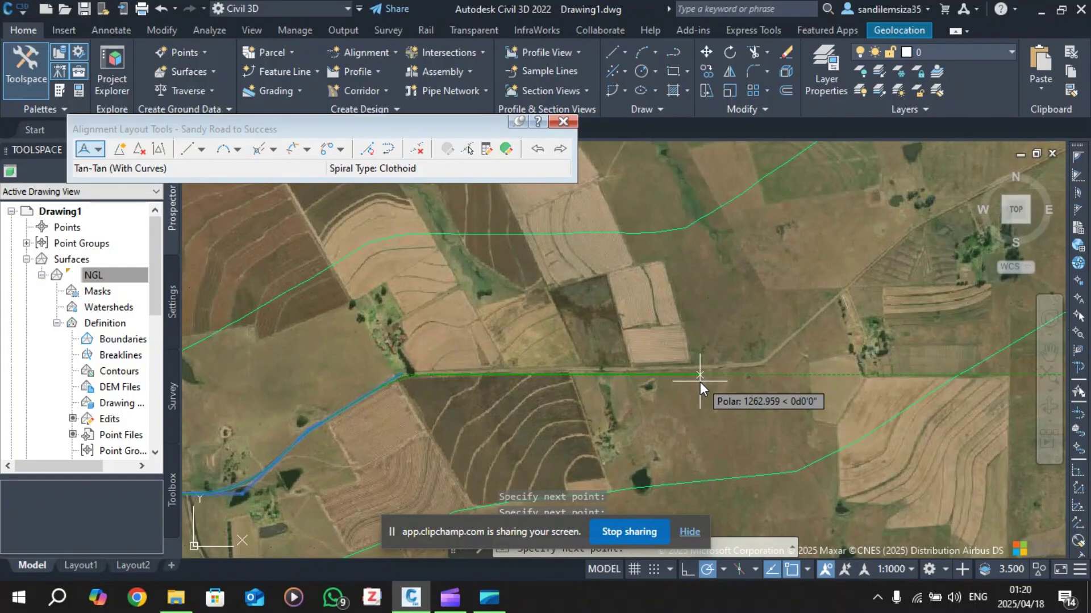
click(760, 363)
scroll(795, 341, down, 3)
scroll(841, 309, up, 6)
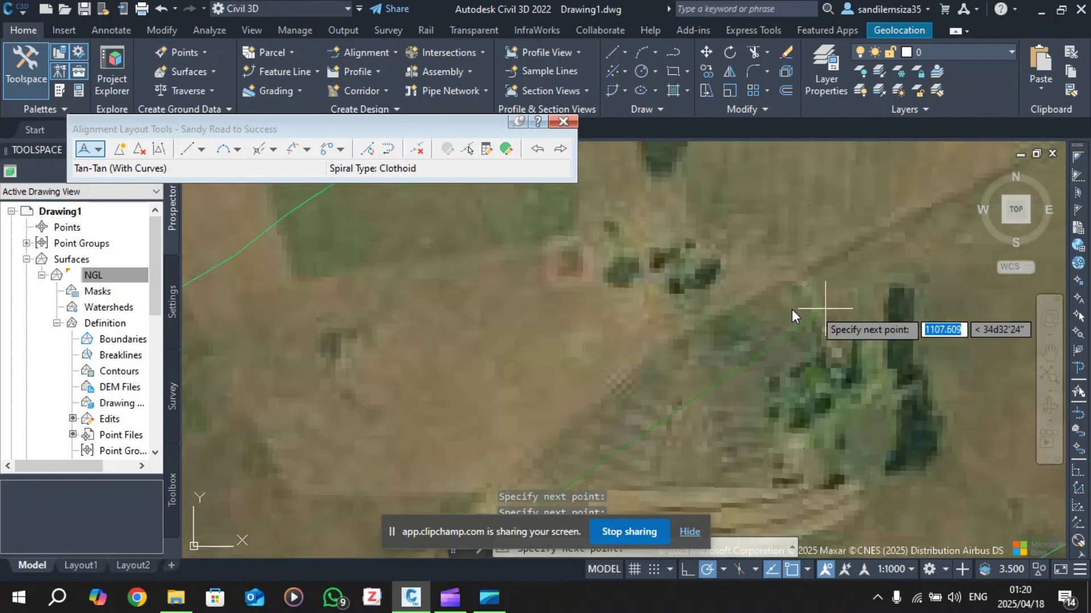
click(662, 340)
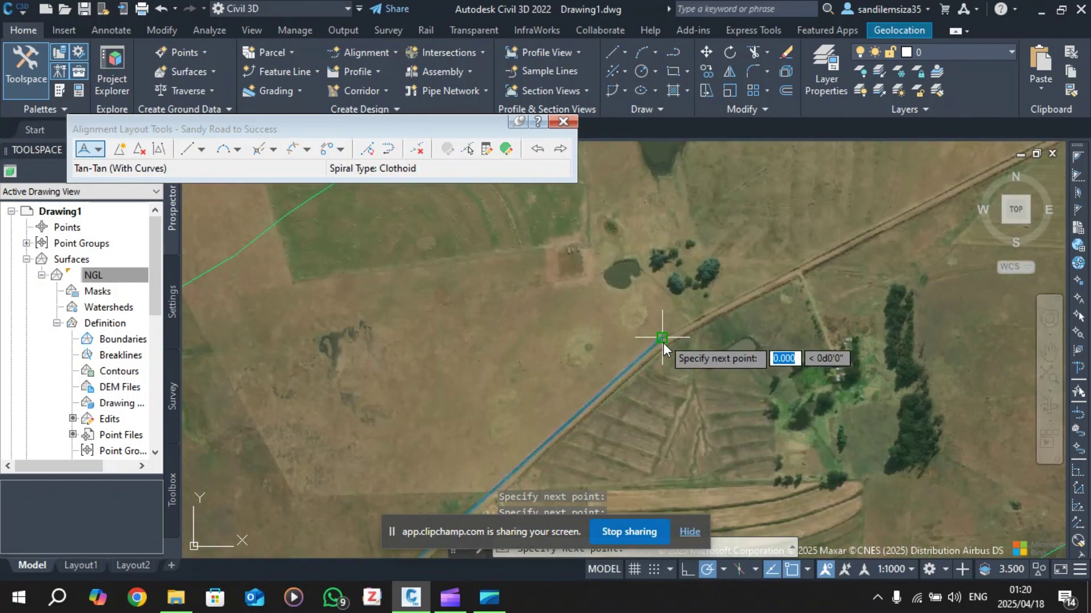
Step: Add a PI about 890 m further at the road junction and another to the east where the road bends below the narrow pond
scroll(676, 341, down, 3)
scroll(765, 315, up, 3)
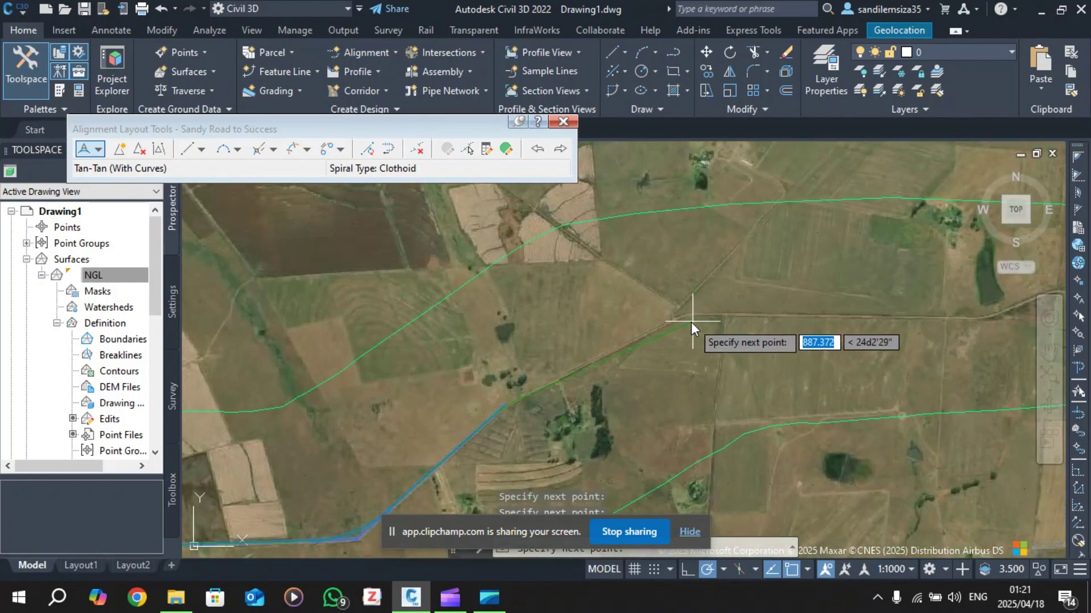
click(688, 312)
scroll(783, 322, up, 4)
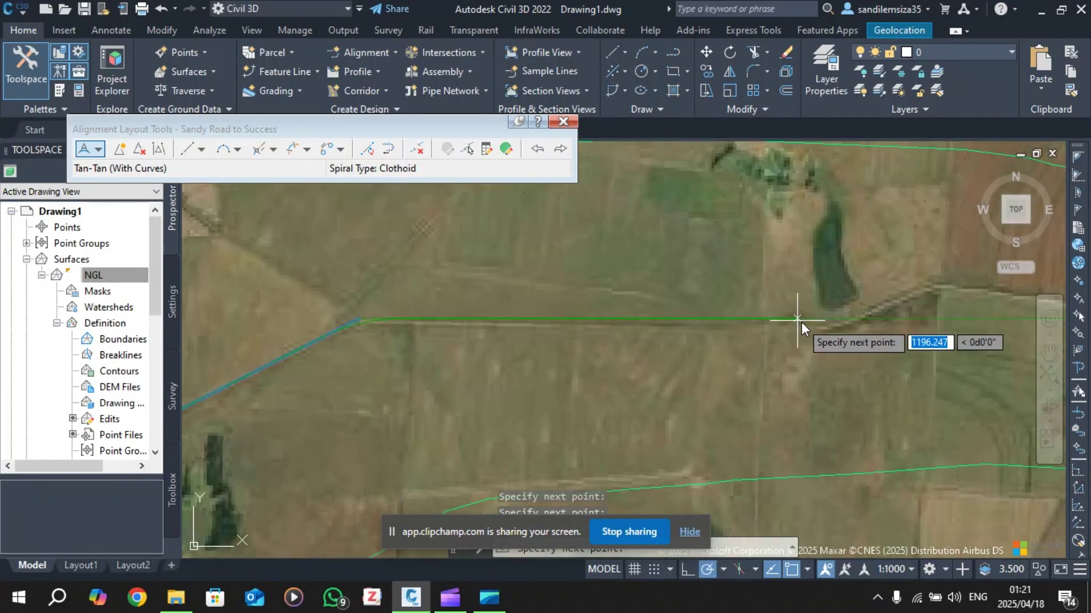
click(823, 329)
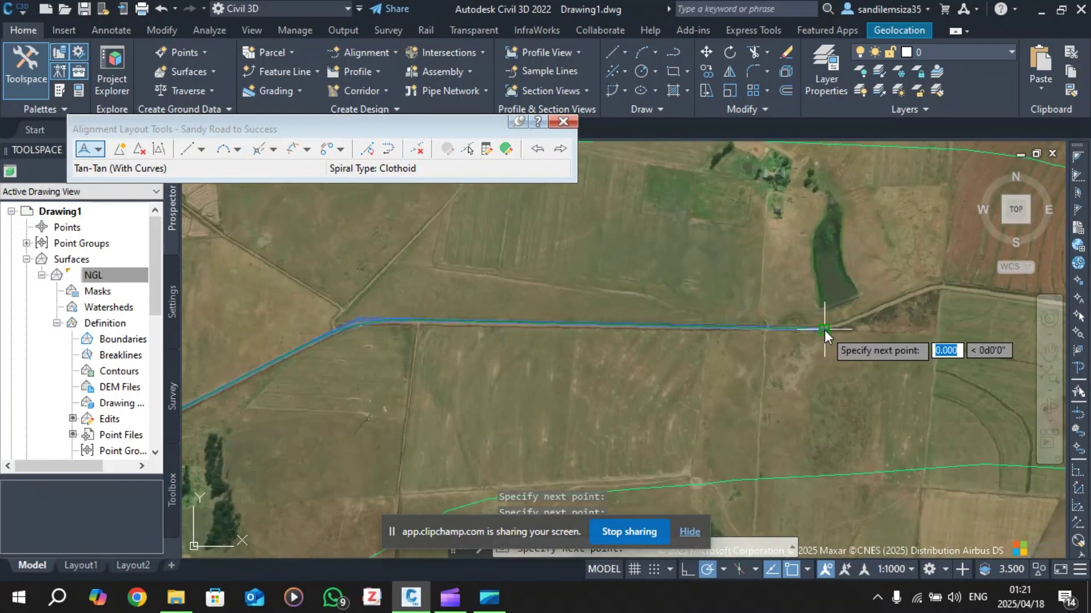
Step: End the alignment at the road bend below the narrow pond and close the alignment layout tools
scroll(824, 329, down, 5)
scroll(824, 330, up, 10)
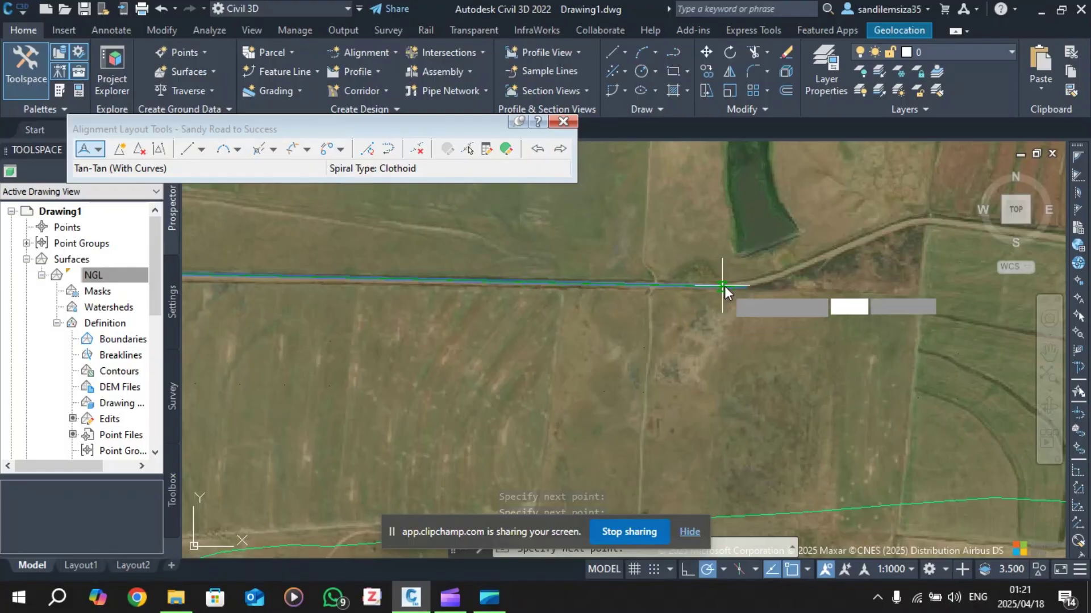
scroll(748, 294, down, 6)
scroll(786, 290, up, 4)
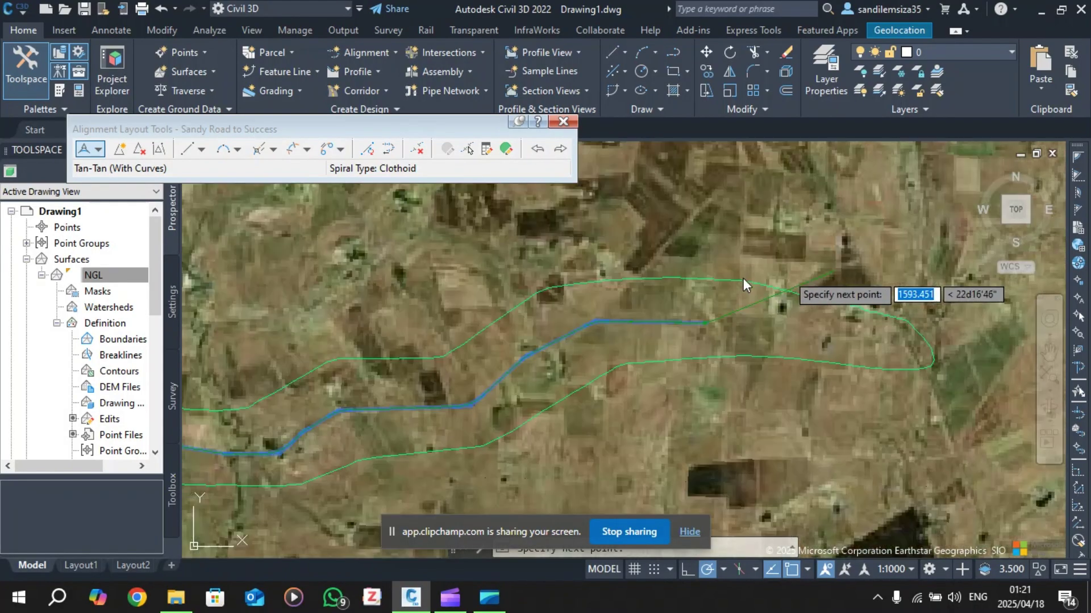
scroll(718, 307, down, 4)
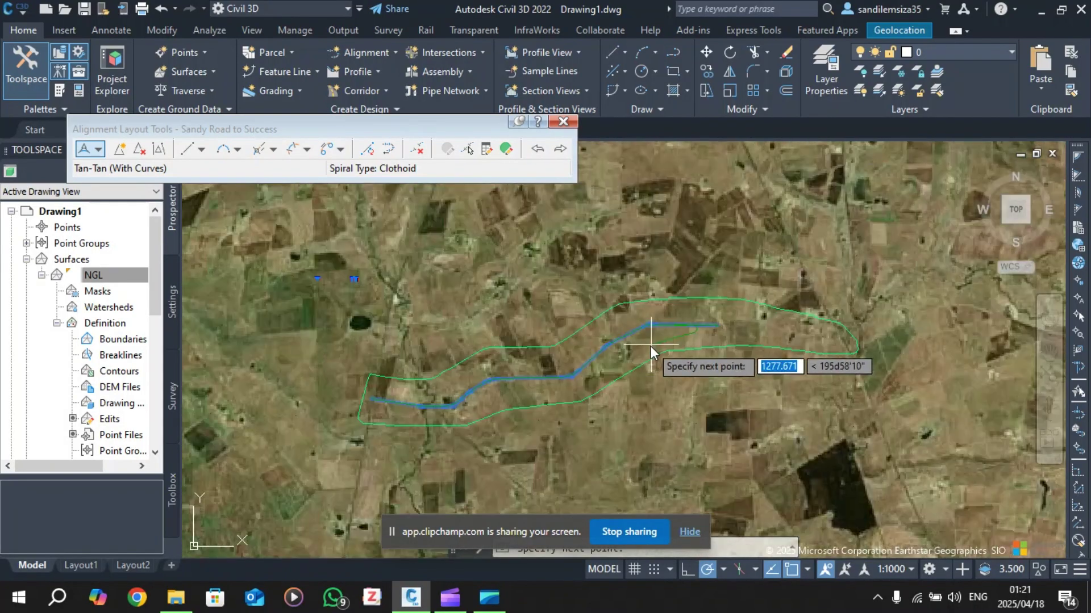
scroll(649, 346, up, 5)
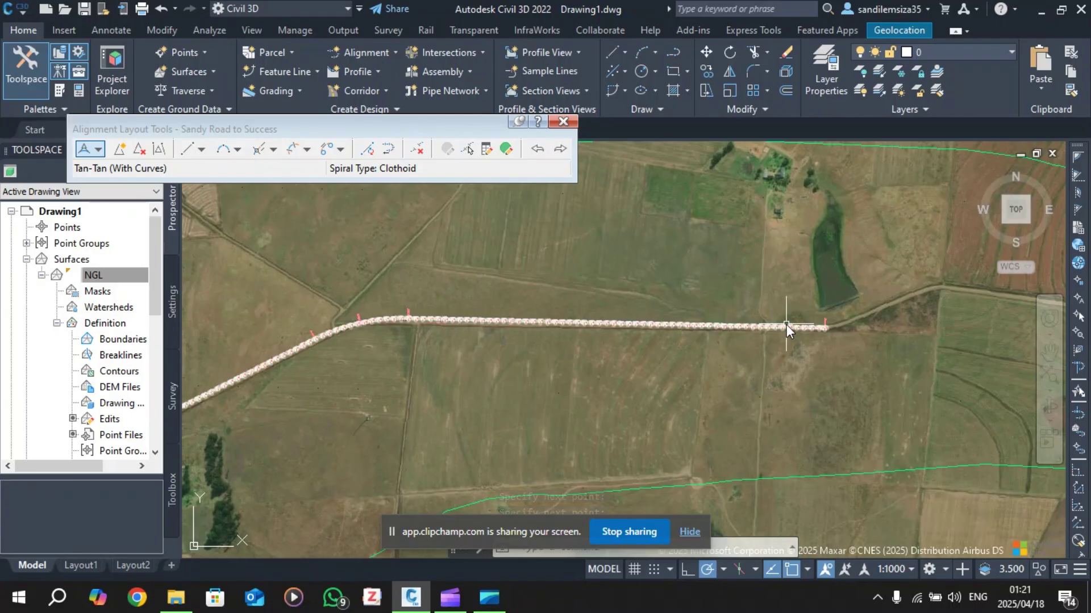
click(563, 122)
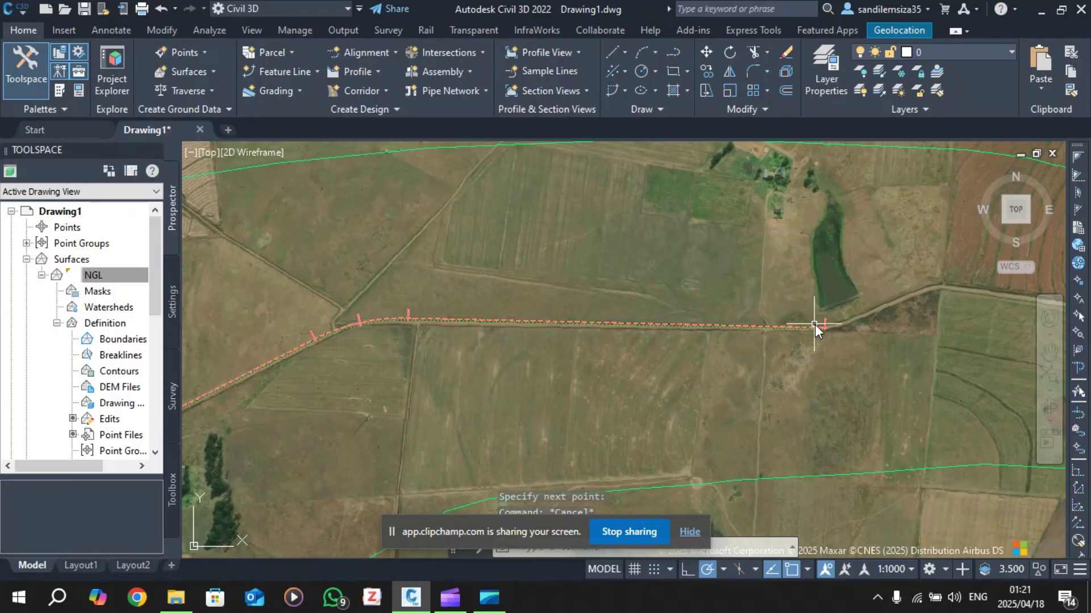
Step: Examine the start point, station and design speed labels where the alignment begins at the western road junction
scroll(814, 324, down, 6)
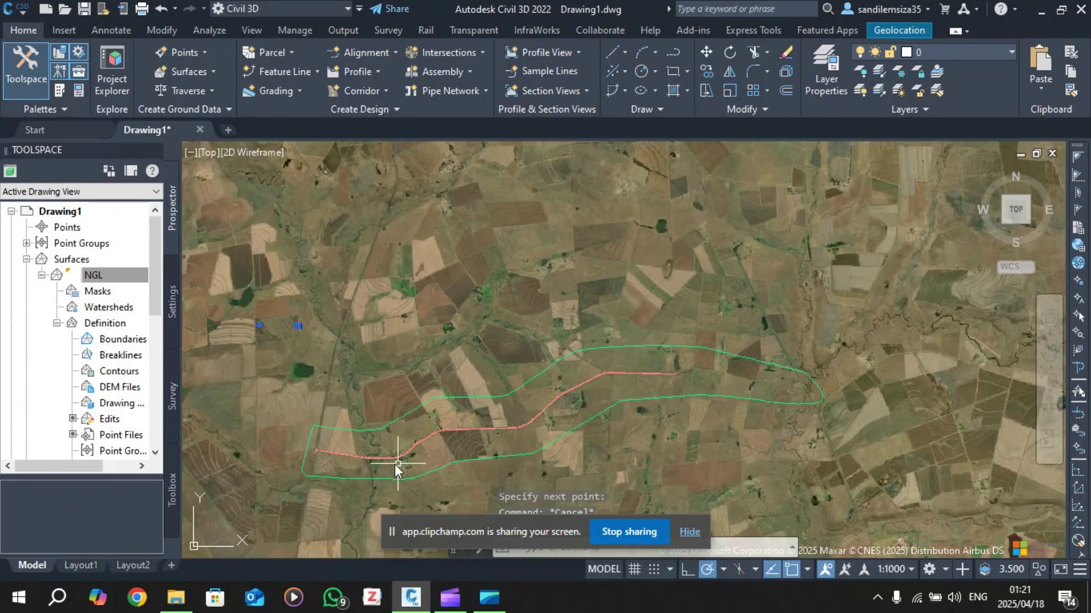
scroll(309, 464, up, 6)
scroll(197, 410, up, 4)
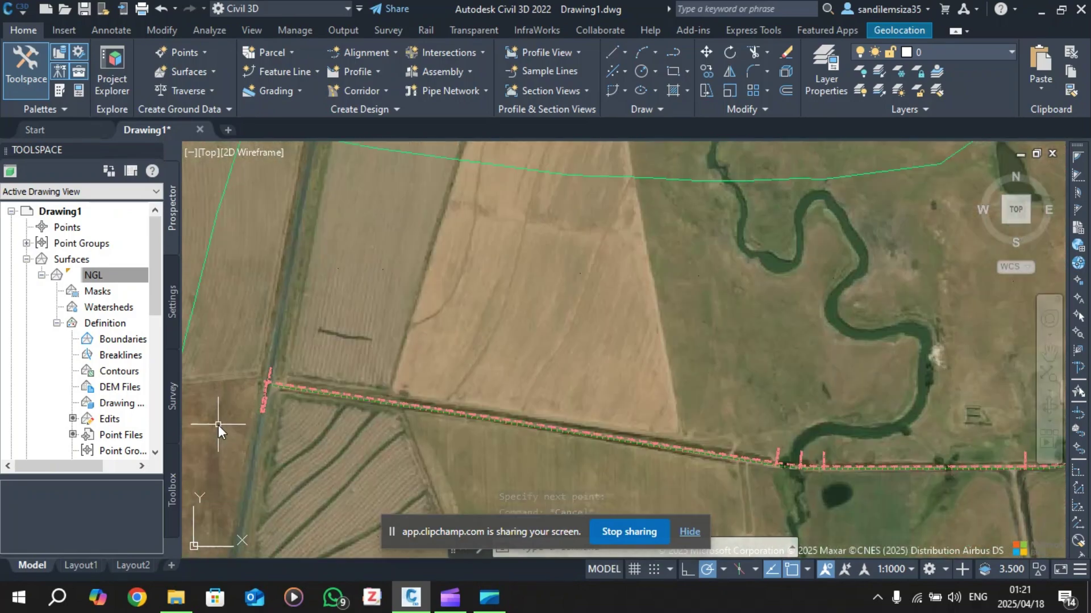
scroll(410, 318, up, 3)
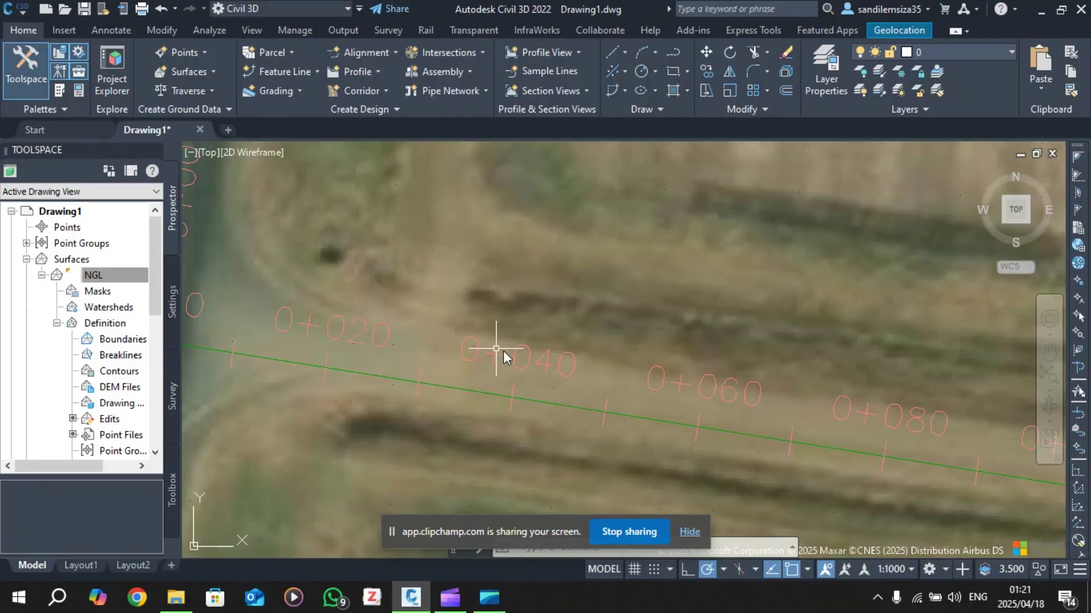
scroll(496, 349, down, 5)
scroll(359, 459, up, 2)
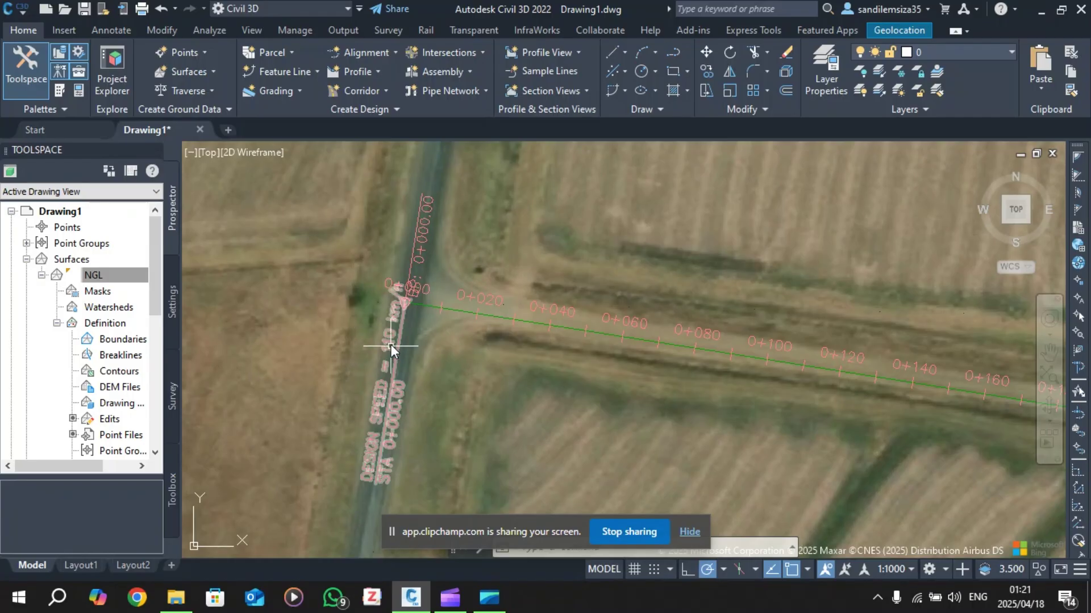
scroll(394, 256, up, 4)
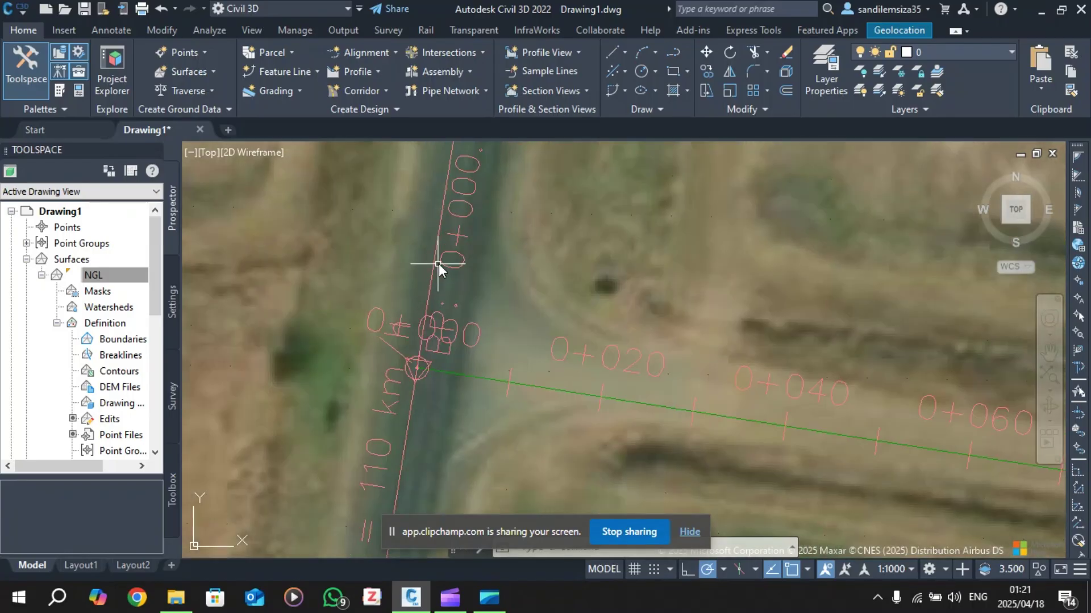
scroll(447, 259, down, 5)
scroll(448, 245, up, 5)
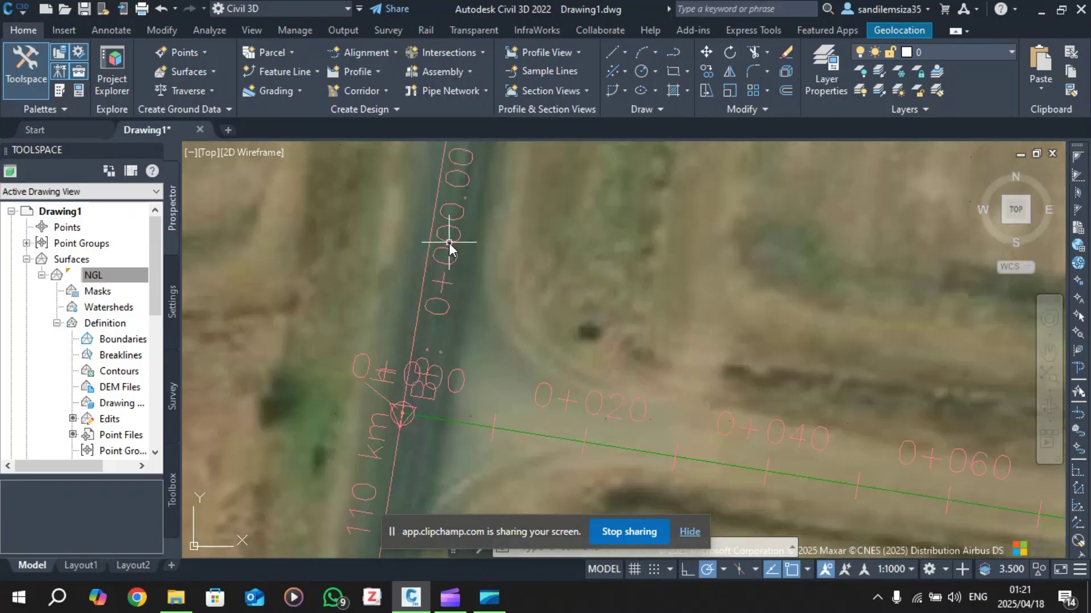
scroll(449, 243, down, 3)
scroll(445, 319, down, 5)
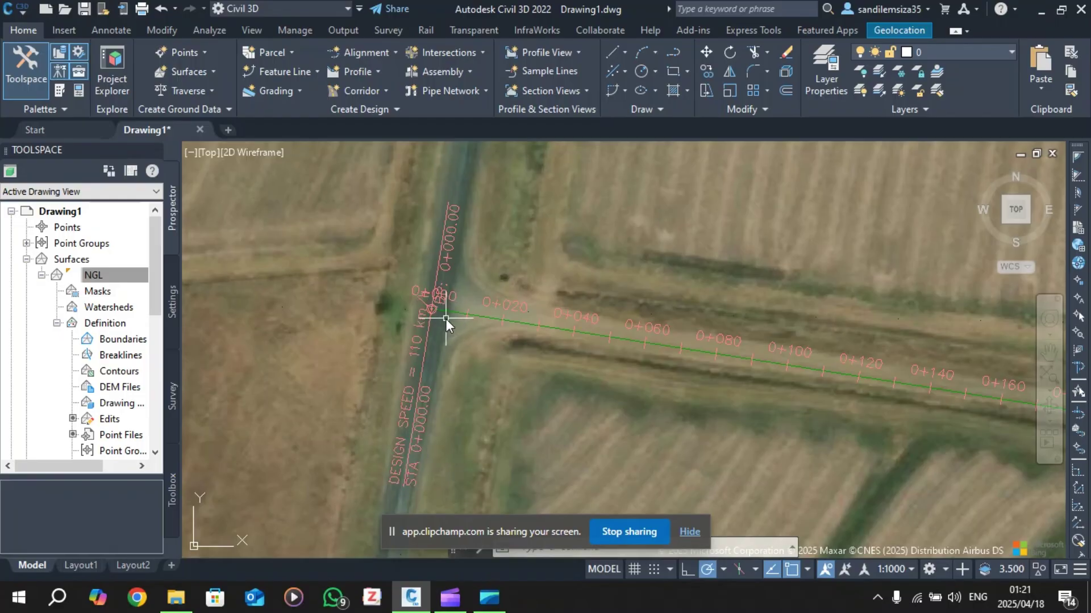
Step: Examine the curve start, midpoint and end station labels at the river crossing
scroll(609, 386, down, 2)
scroll(795, 404, up, 6)
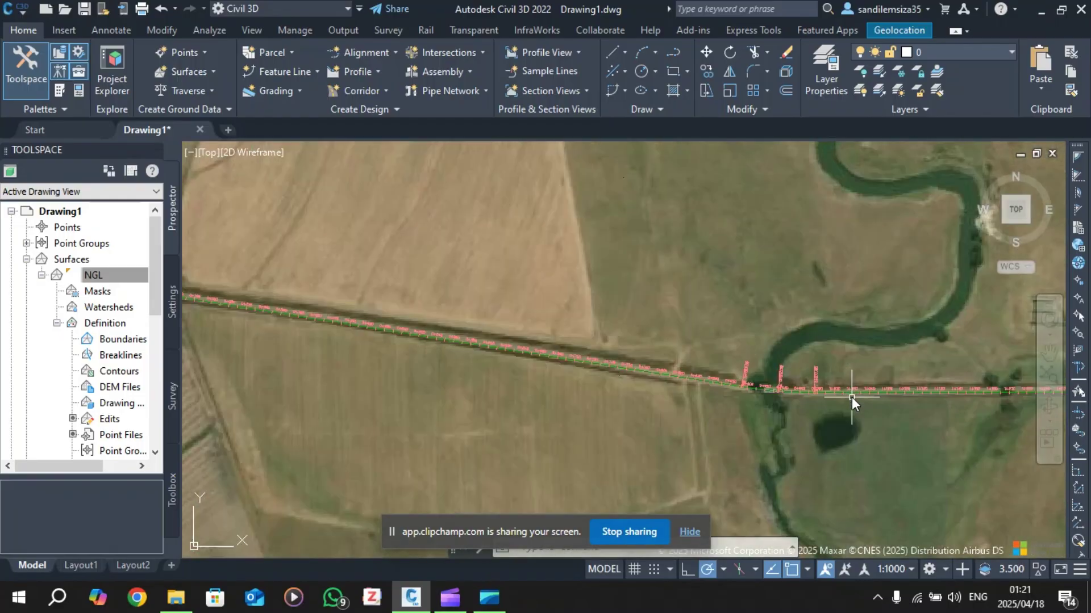
scroll(874, 363, up, 2)
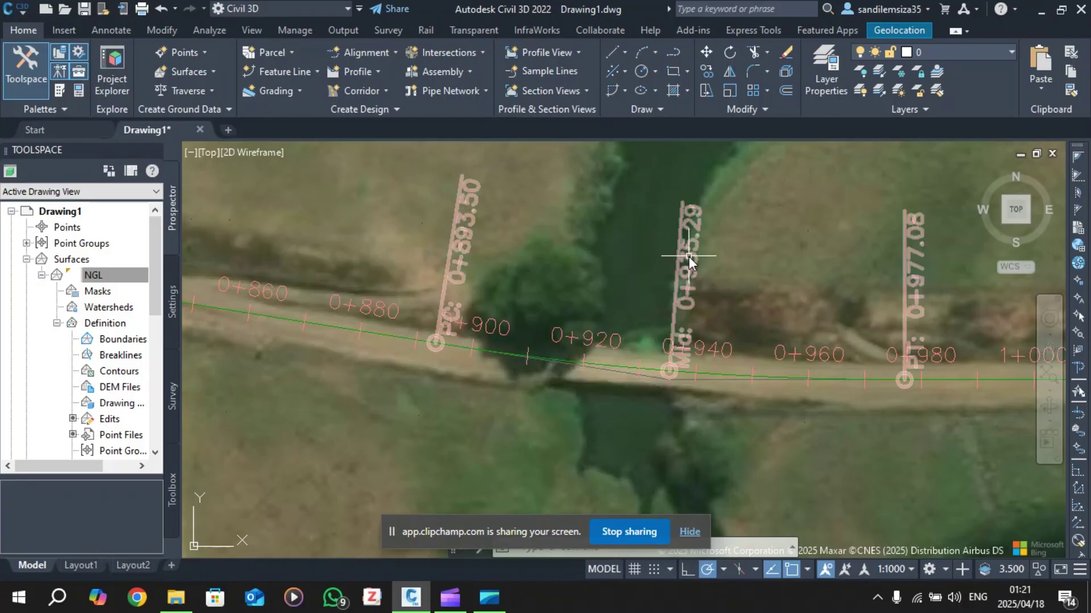
scroll(835, 288, down, 2)
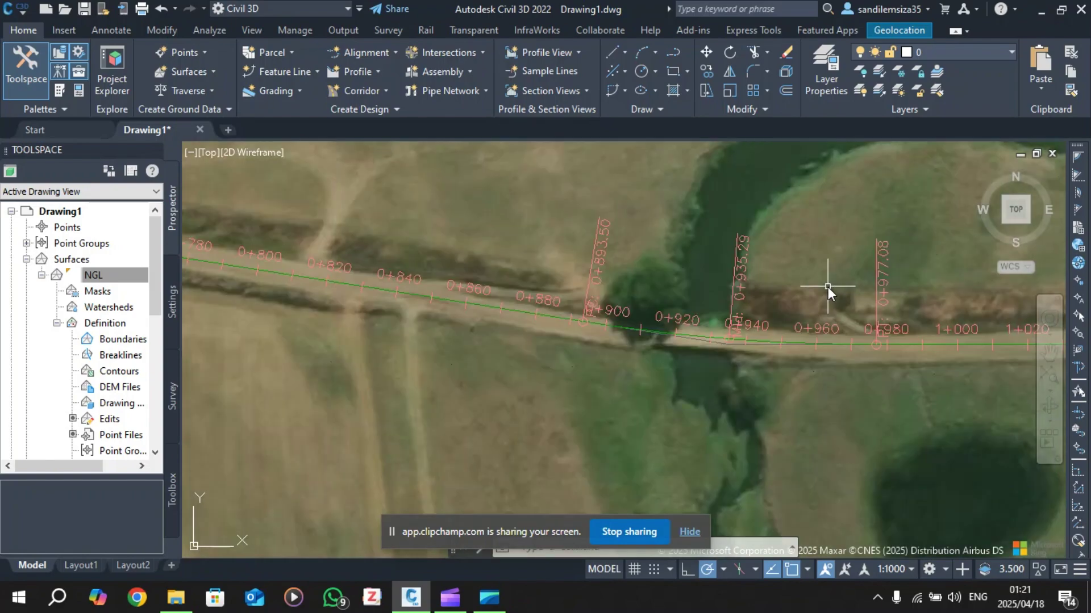
scroll(810, 291, down, 5)
scroll(775, 312, up, 1)
scroll(926, 288, up, 4)
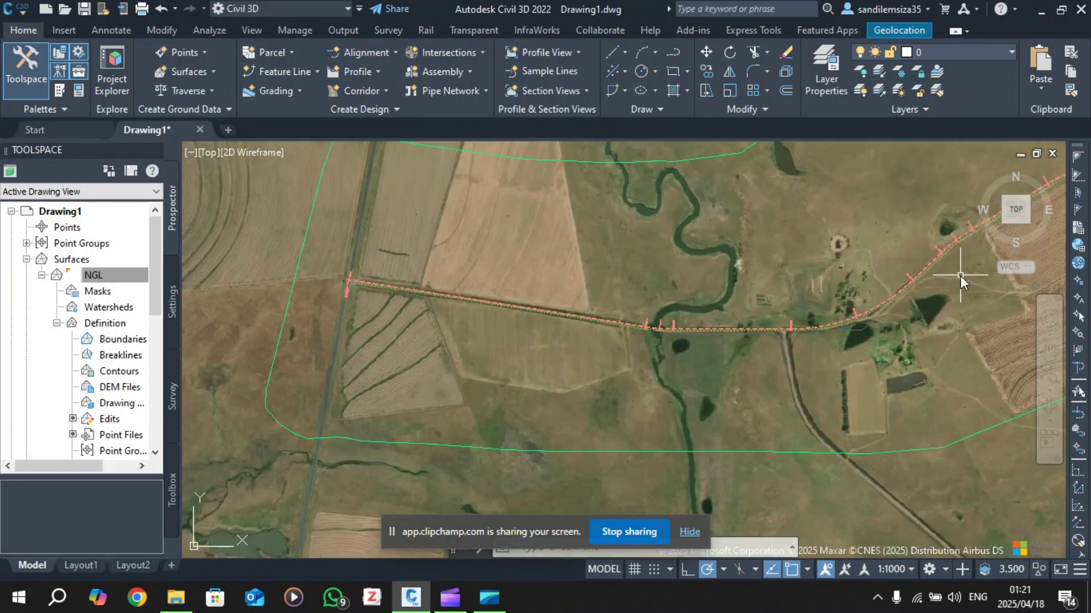
Step: Examine the curve beginning at the side road junction east of the river and the curves along the northeast road
scroll(466, 438, up, 2)
scroll(467, 440, up, 3)
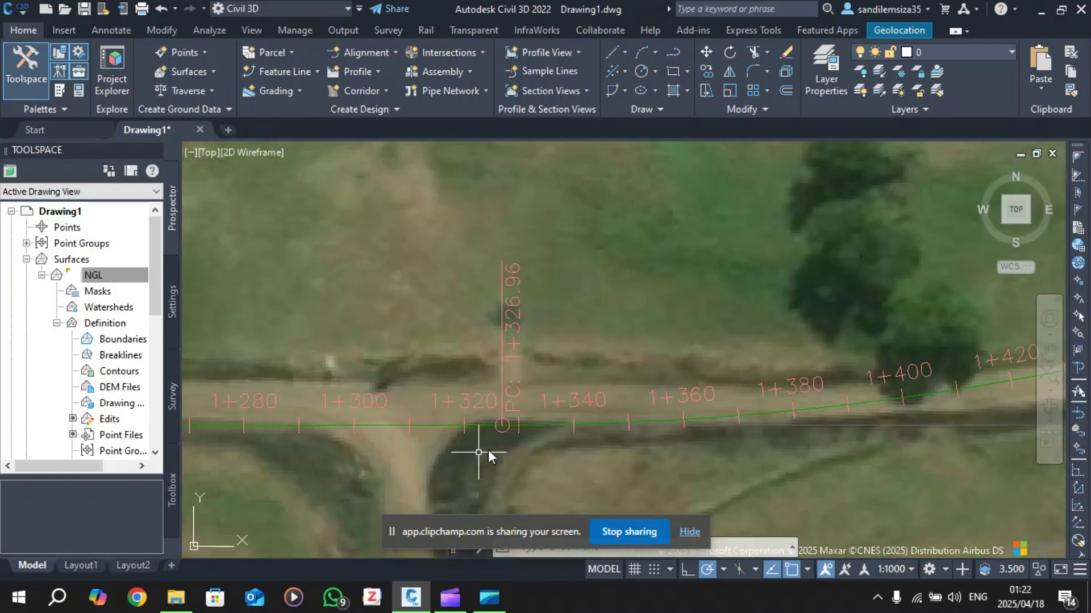
scroll(502, 427, down, 6)
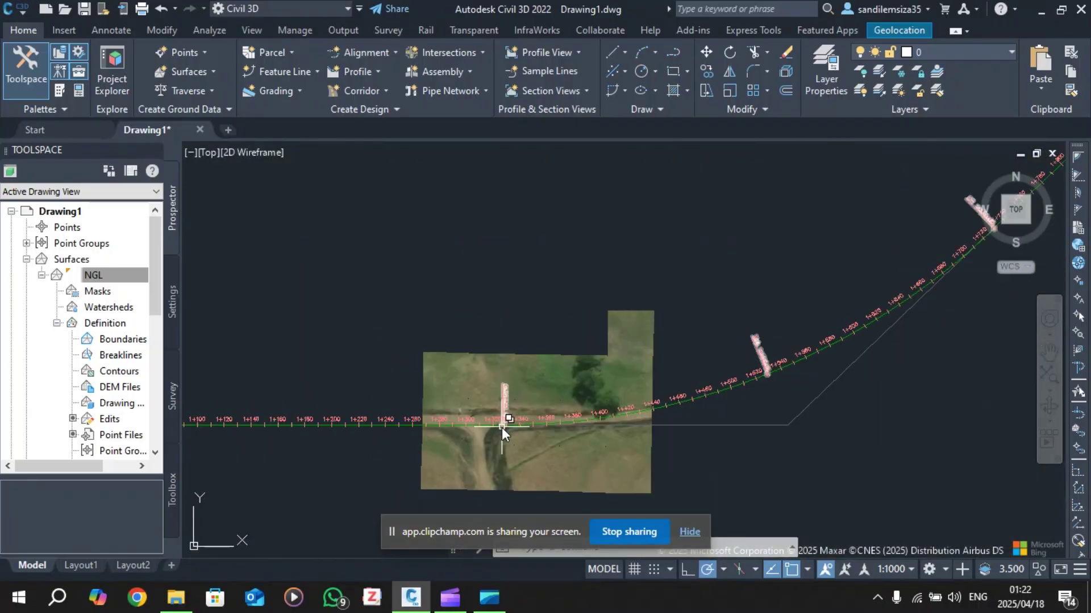
scroll(711, 343, up, 2)
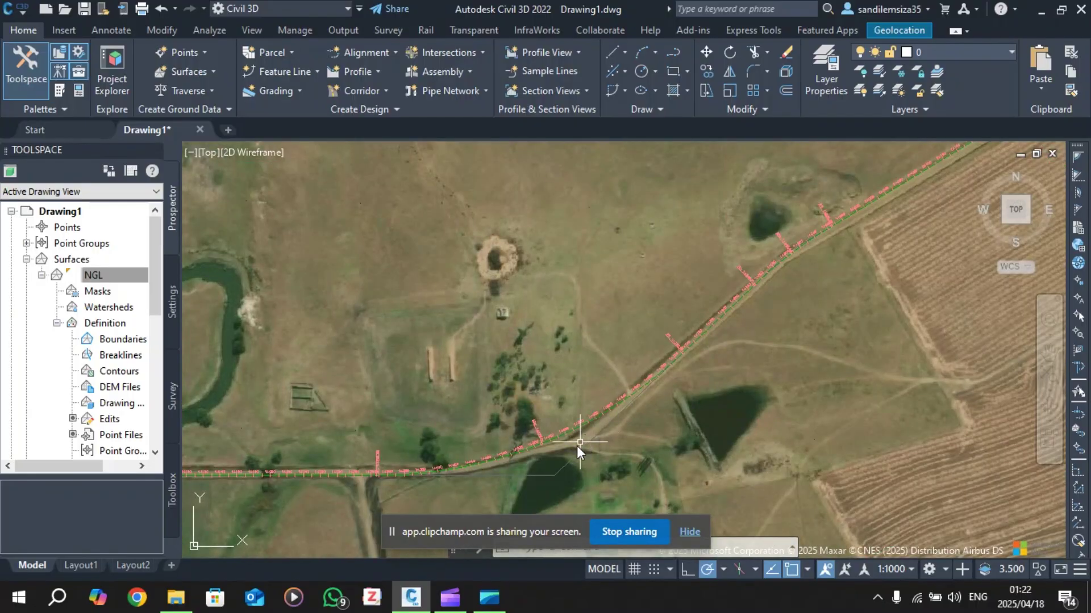
scroll(577, 445, up, 3)
scroll(516, 456, down, 3)
scroll(660, 362, down, 4)
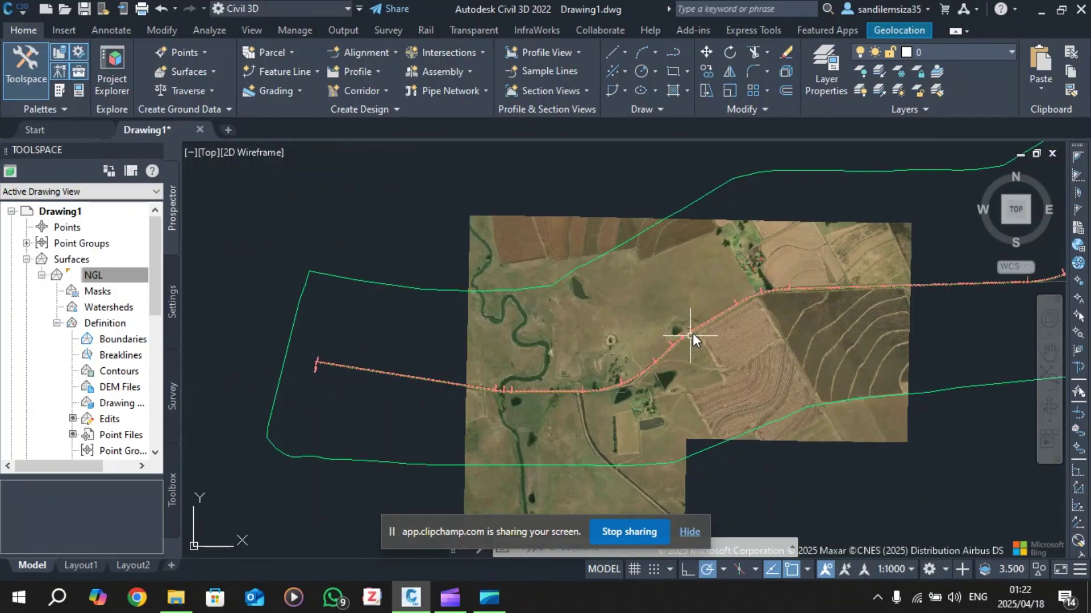
scroll(762, 322, up, 2)
scroll(912, 284, down, 3)
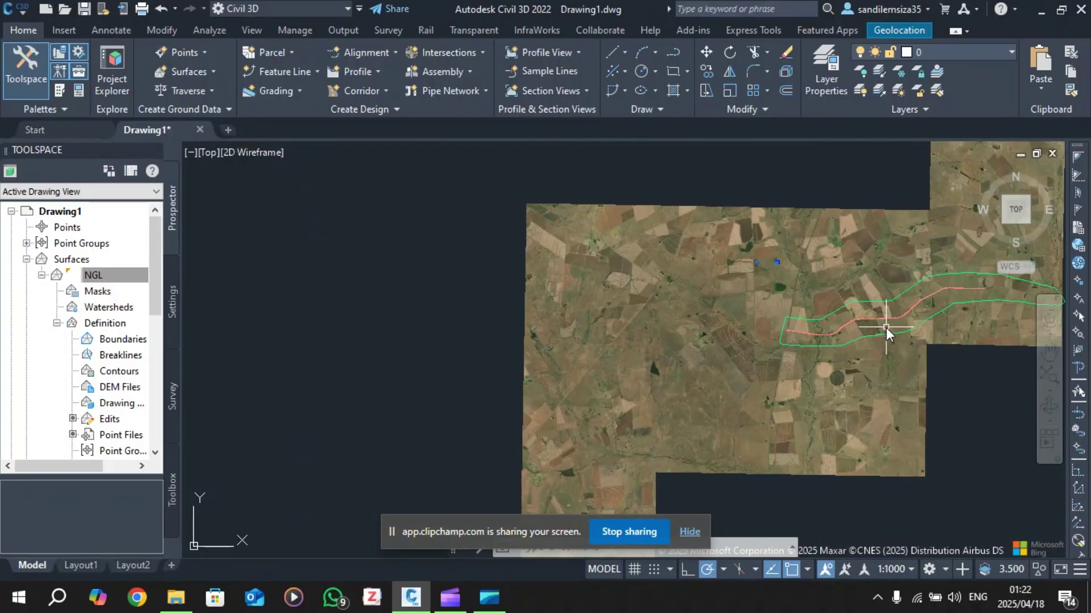
Step: Examine the end point and station labels where the alignment stops below the narrow pond
scroll(980, 285, up, 5)
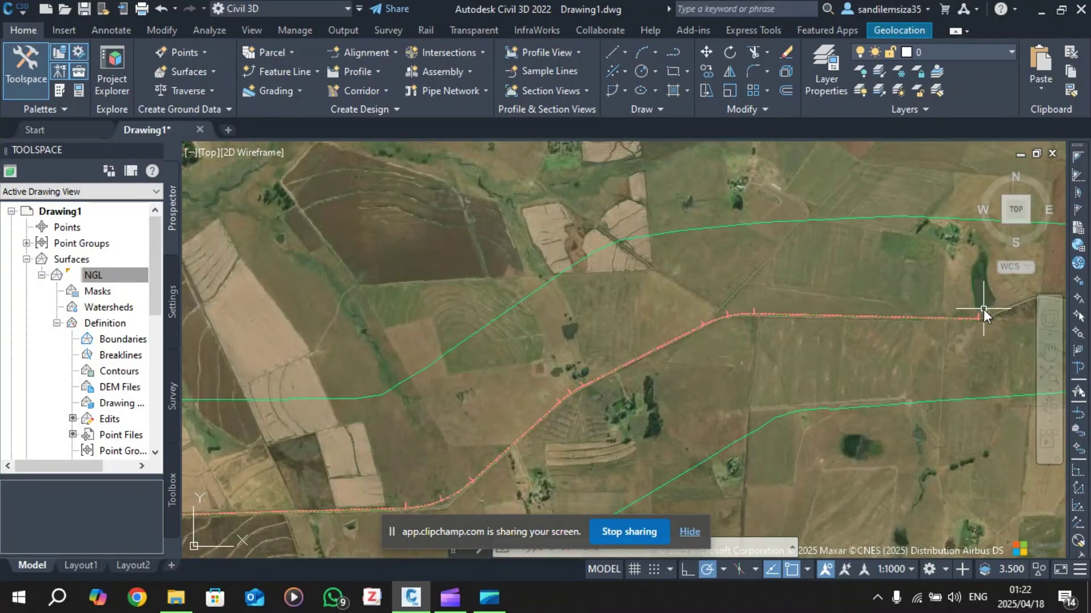
scroll(989, 313, up, 7)
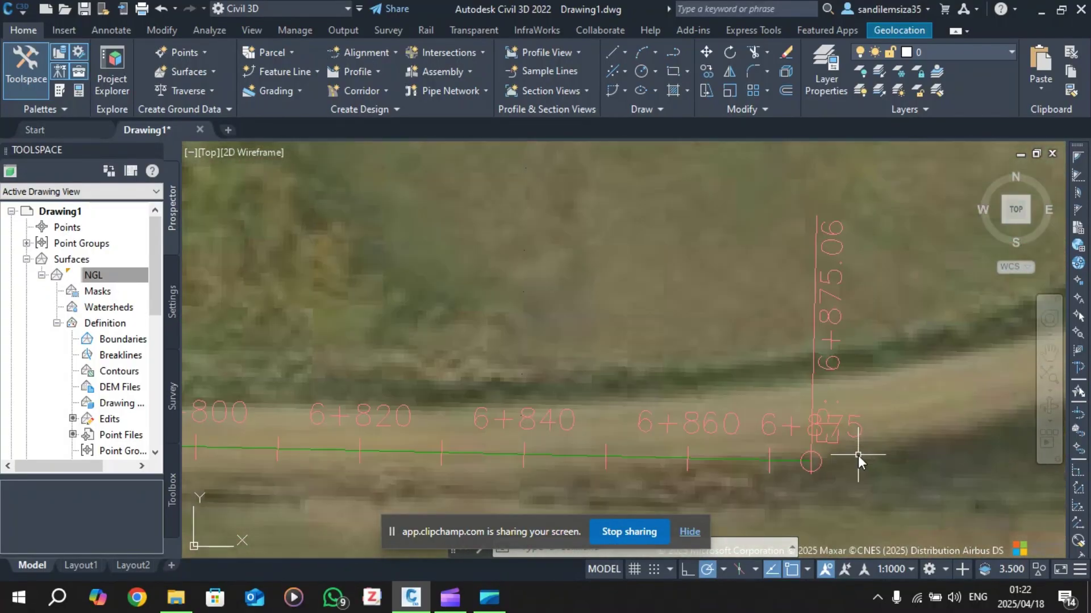
middle_drag(858, 456, 838, 459)
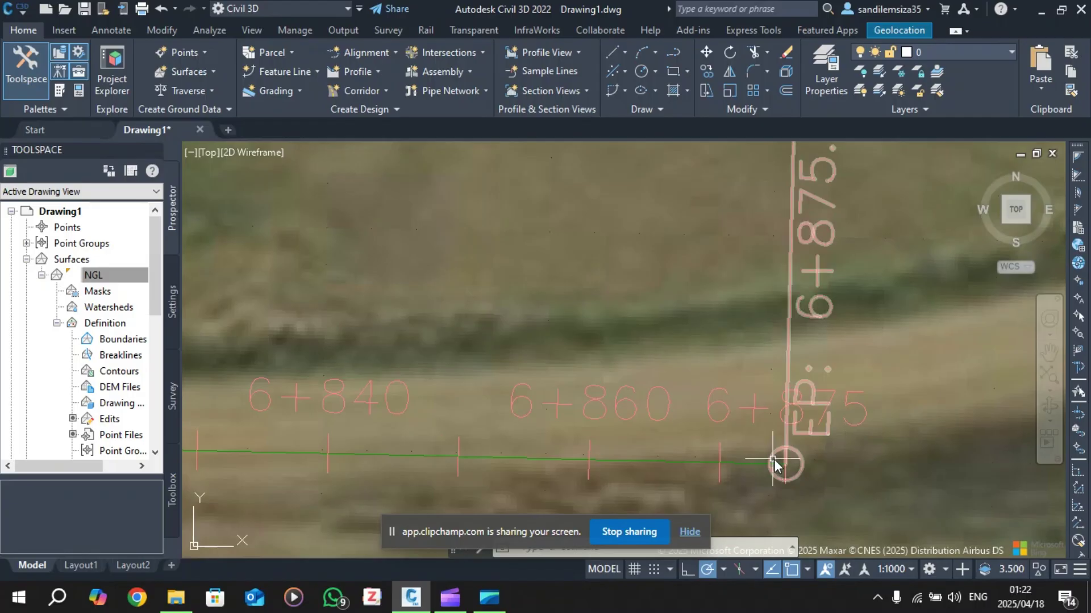
scroll(797, 459, down, 4)
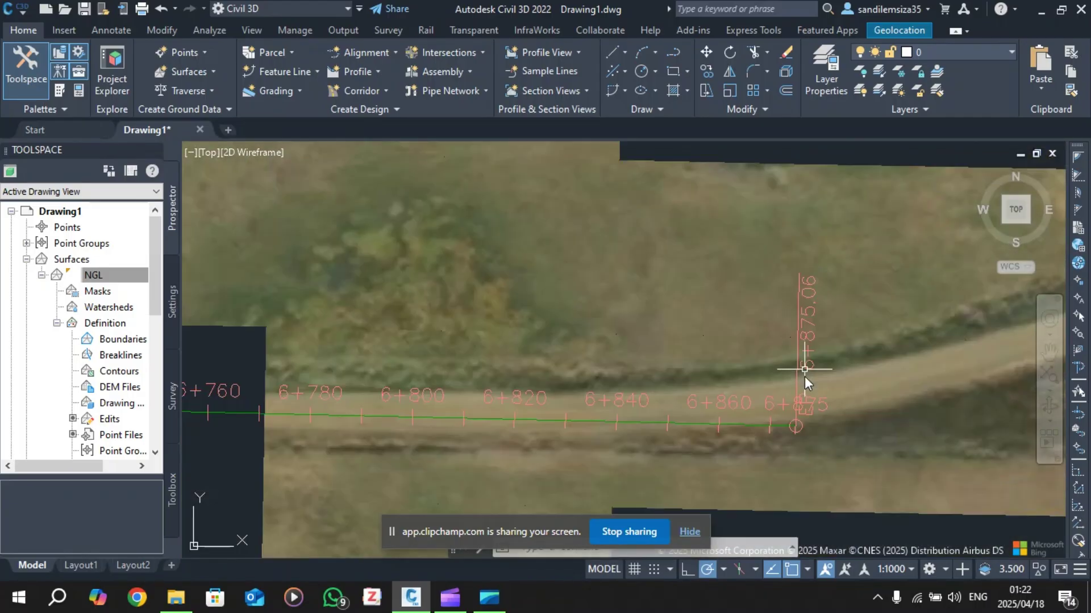
scroll(799, 421, up, 4)
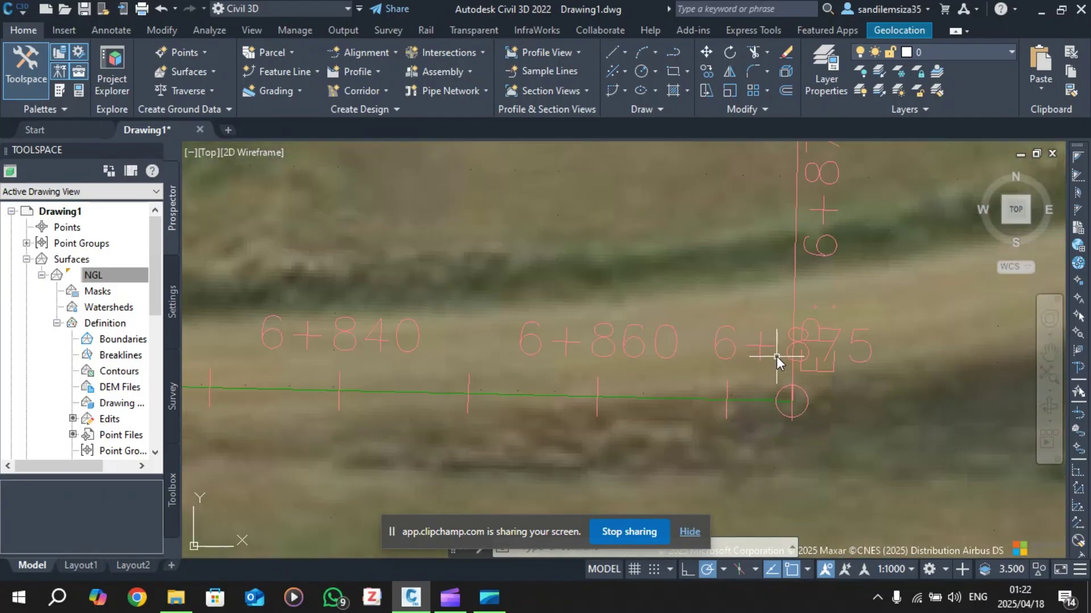
scroll(776, 357, down, 8)
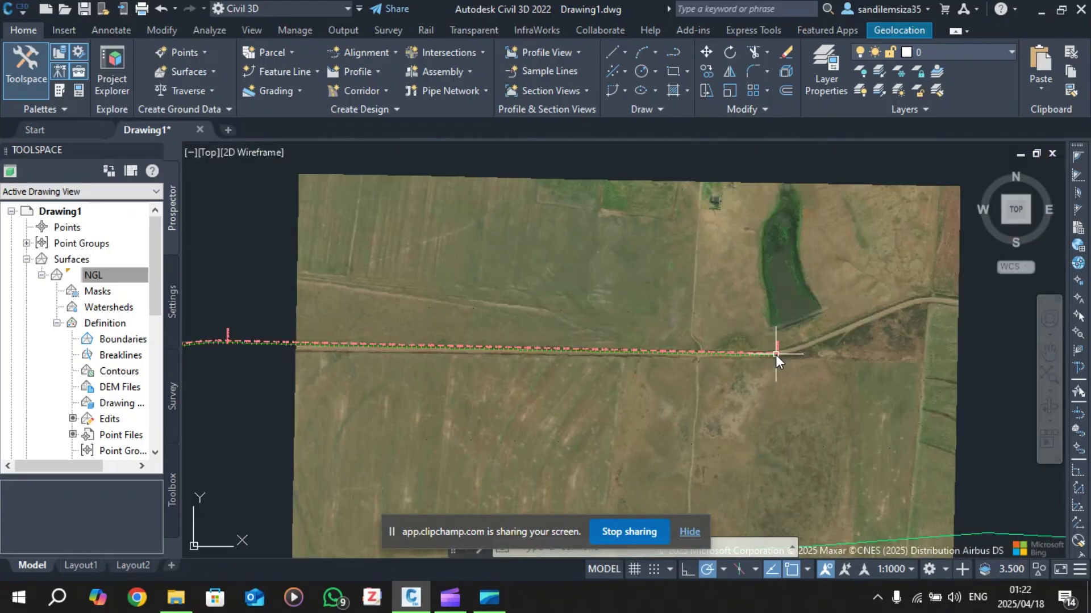
scroll(775, 354, down, 2)
scroll(775, 355, up, 7)
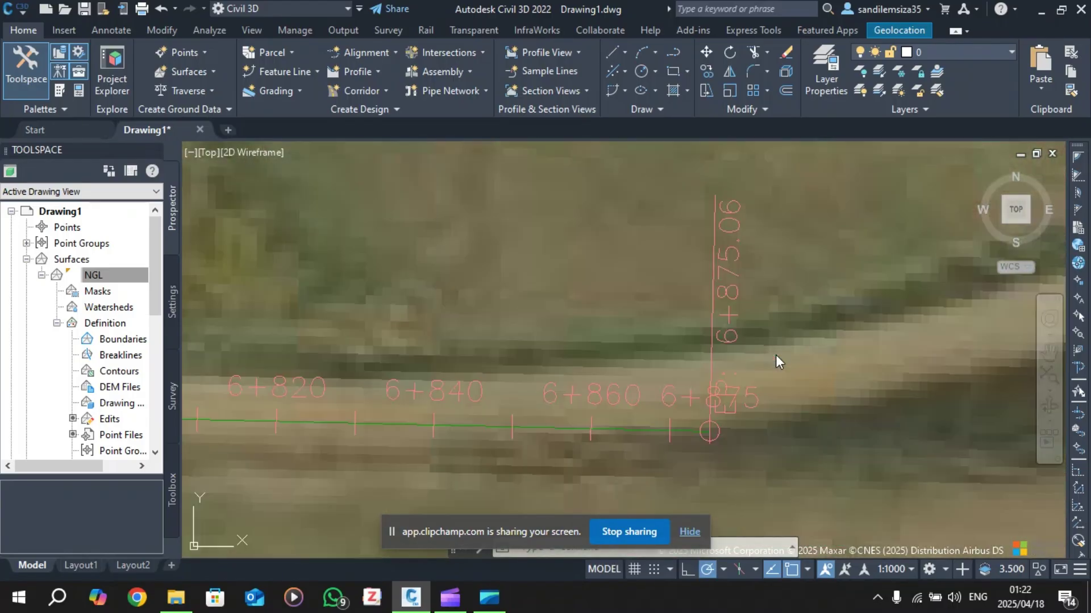
scroll(776, 356, down, 6)
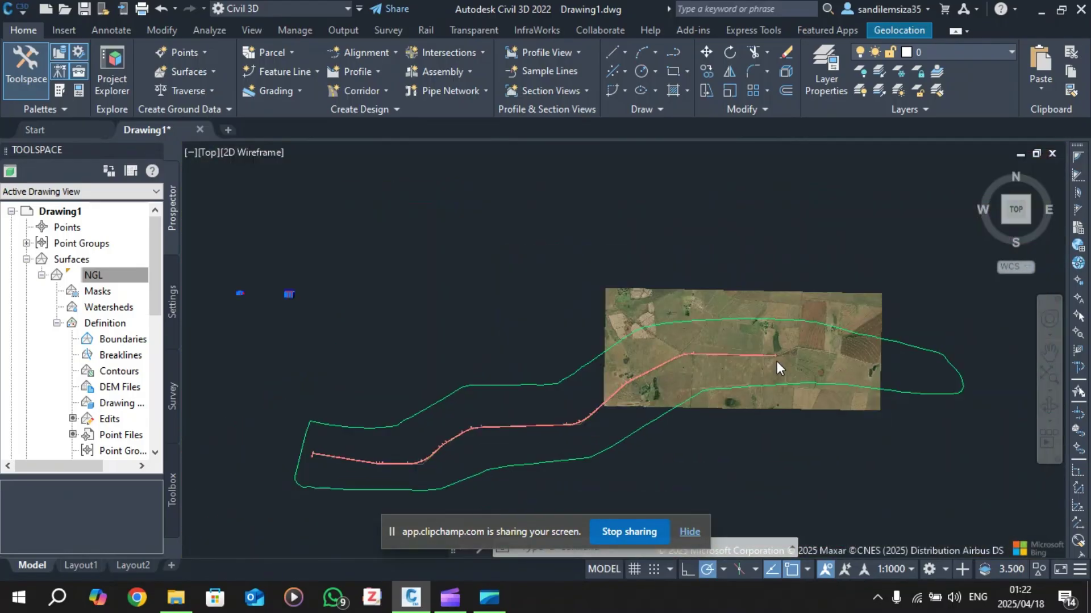
Step: Check the curve by the farmstead against the existing road, and review the whole alignment within the boundary
scroll(631, 449, up, 2)
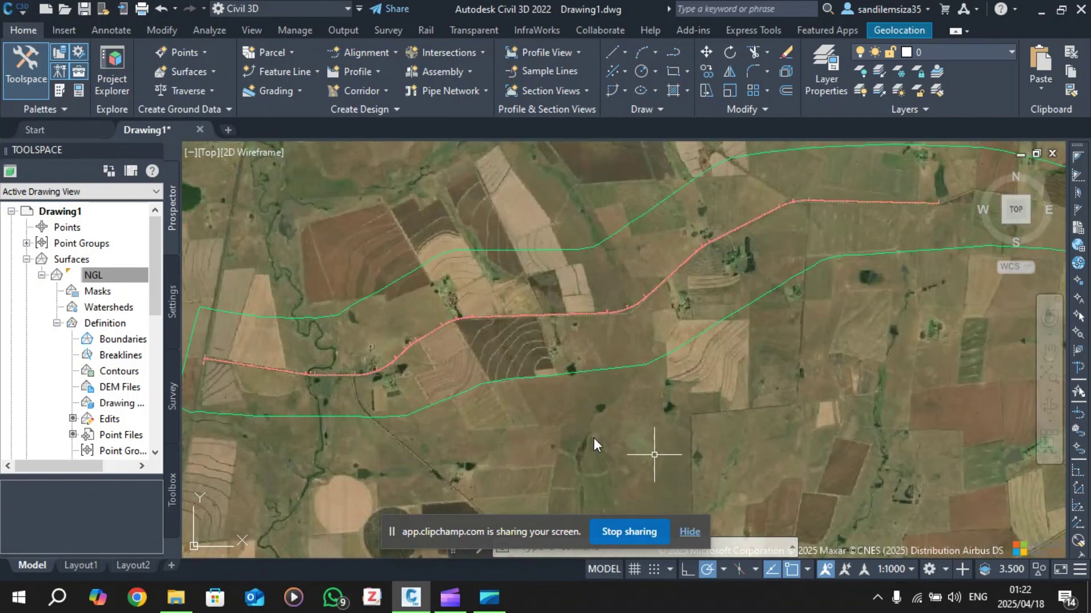
scroll(441, 332, up, 2)
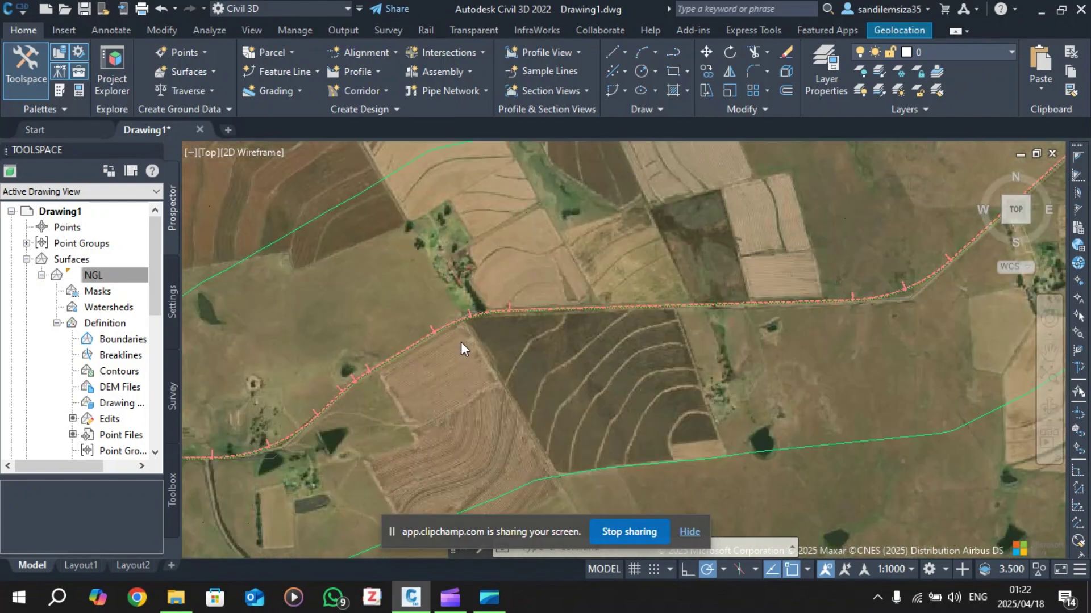
scroll(462, 342, up, 5)
scroll(466, 318, up, 2)
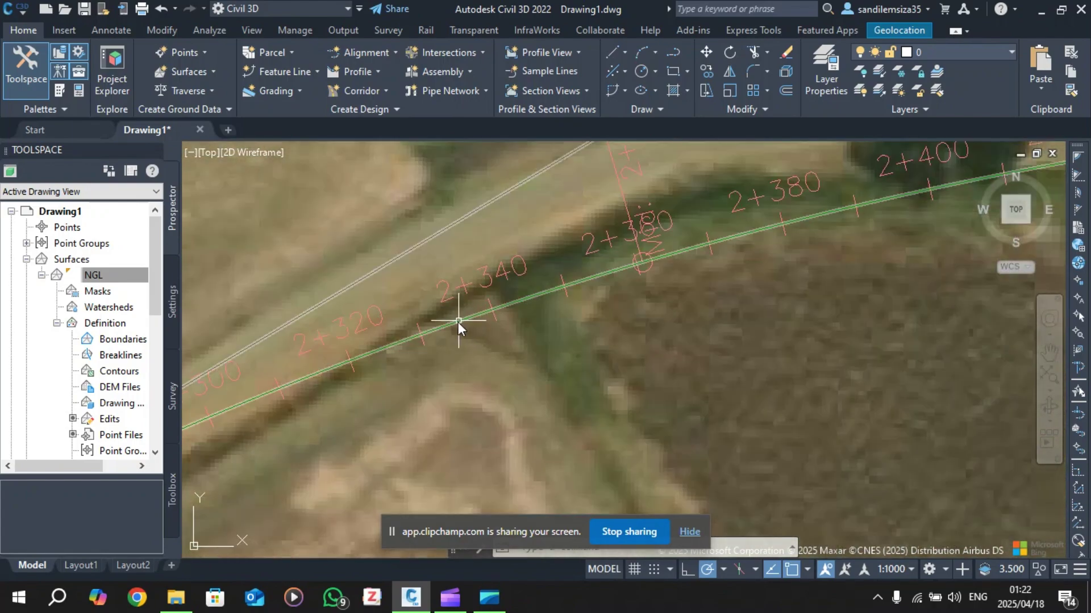
scroll(457, 322, down, 8)
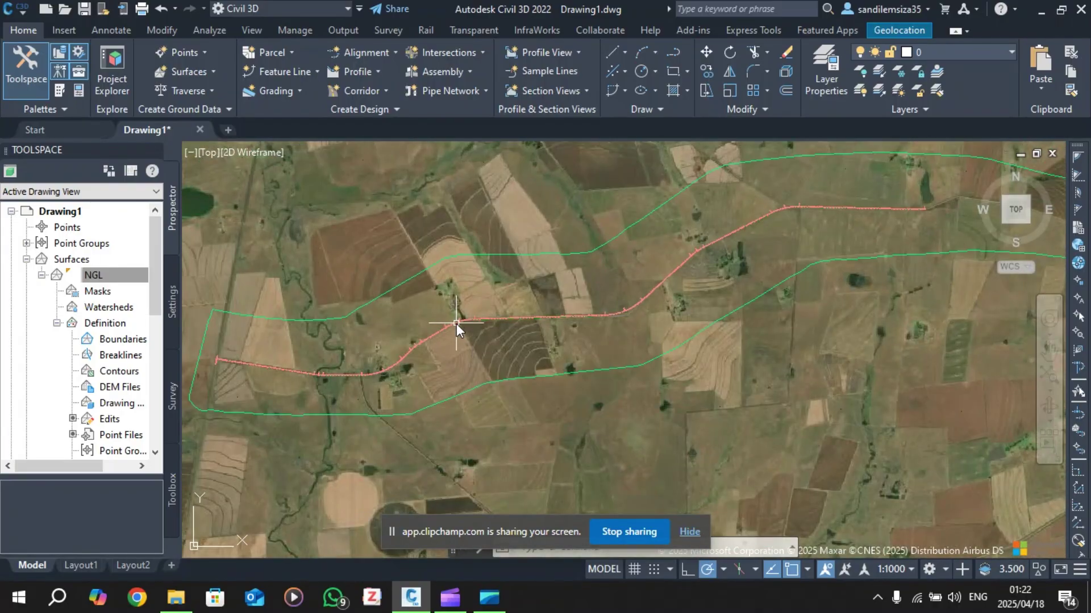
scroll(223, 359, up, 6)
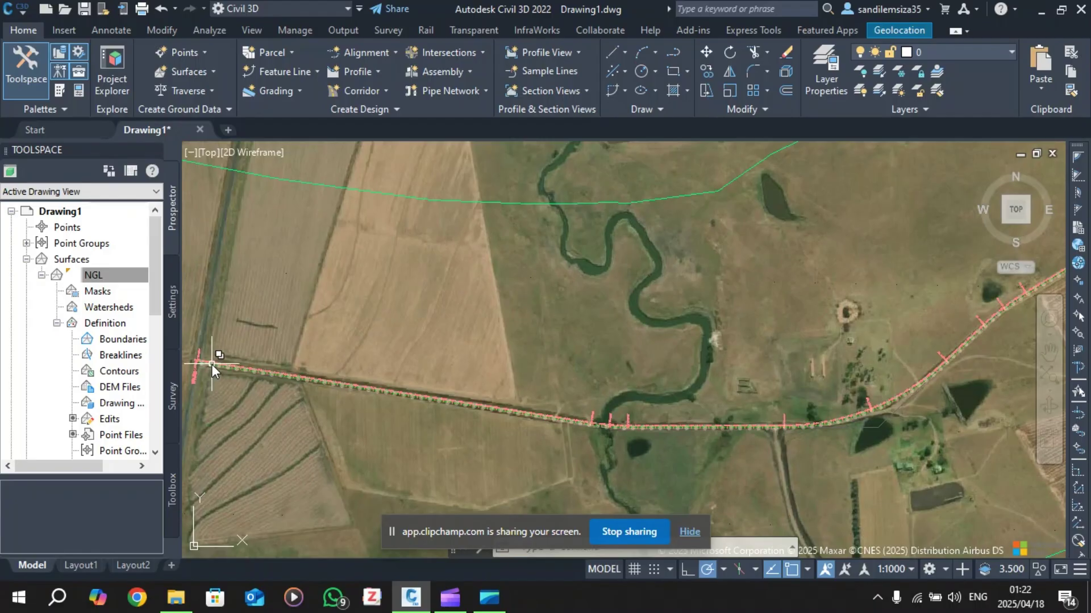
scroll(211, 363, down, 6)
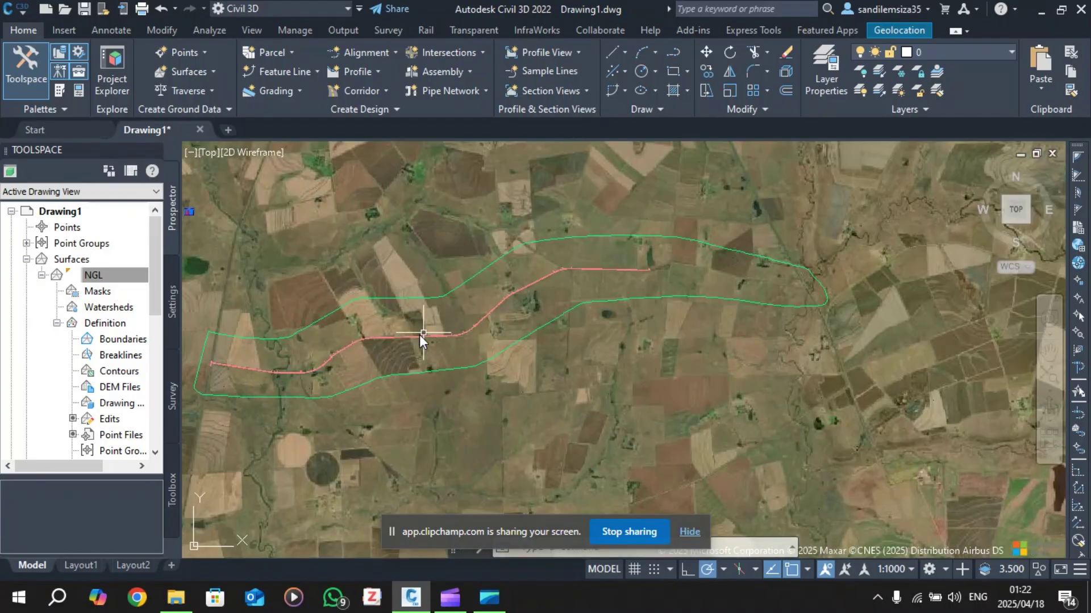
Step: Review the alignment from its western start to its eastern end, examining the end station on the gravel road below the pond
scroll(227, 355, up, 3)
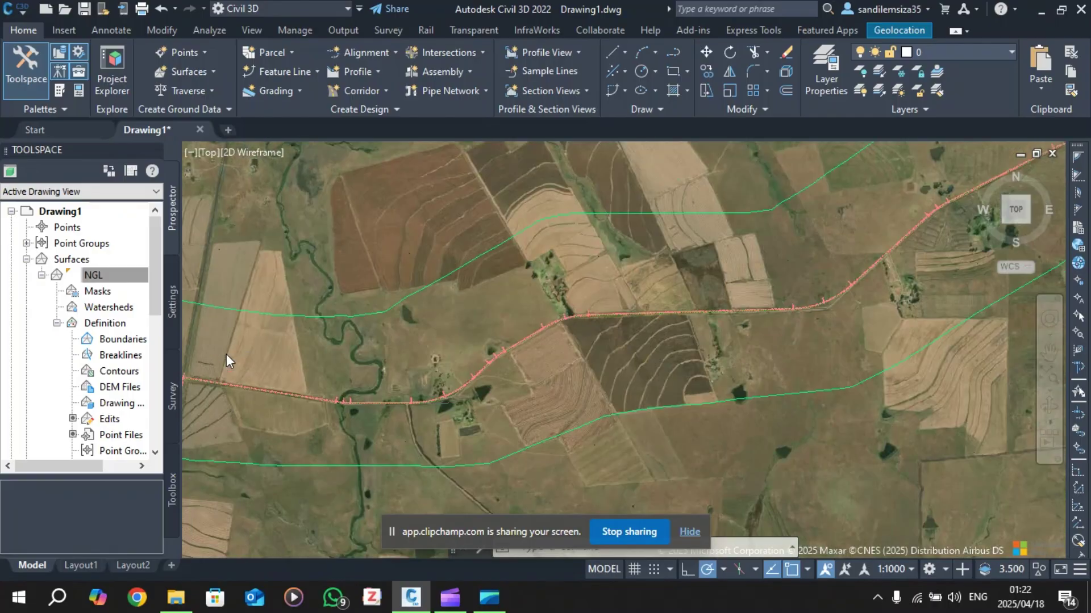
scroll(226, 353, down, 3)
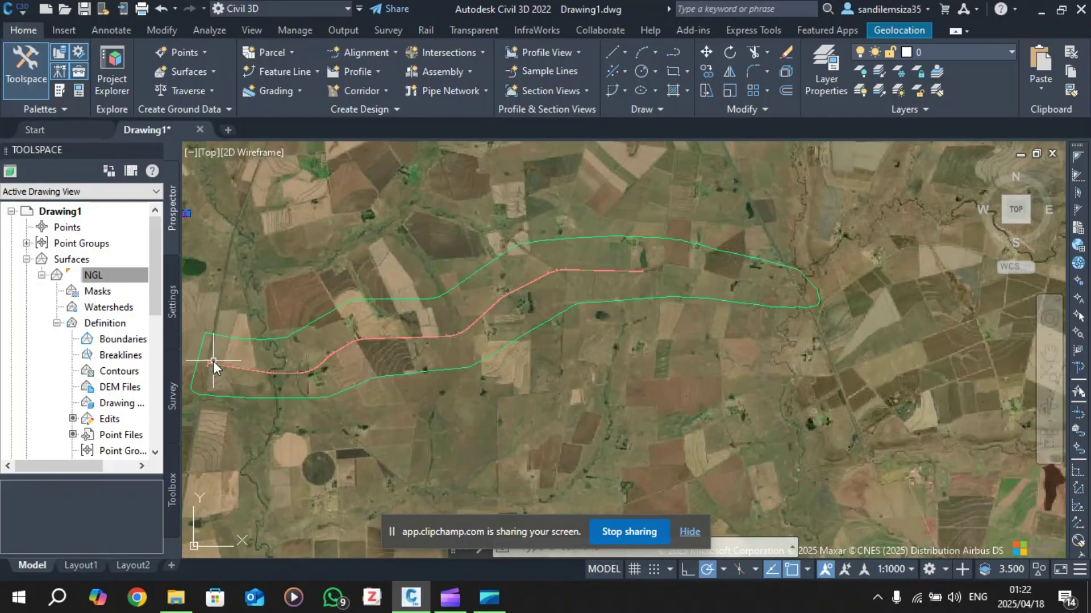
scroll(656, 294, up, 5)
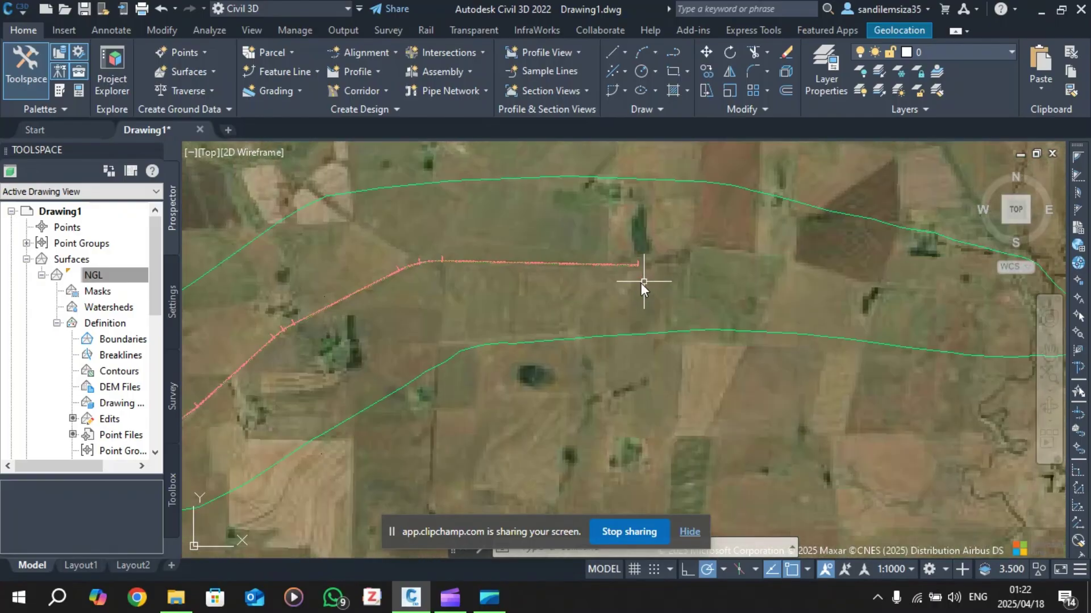
scroll(637, 362, up, 4)
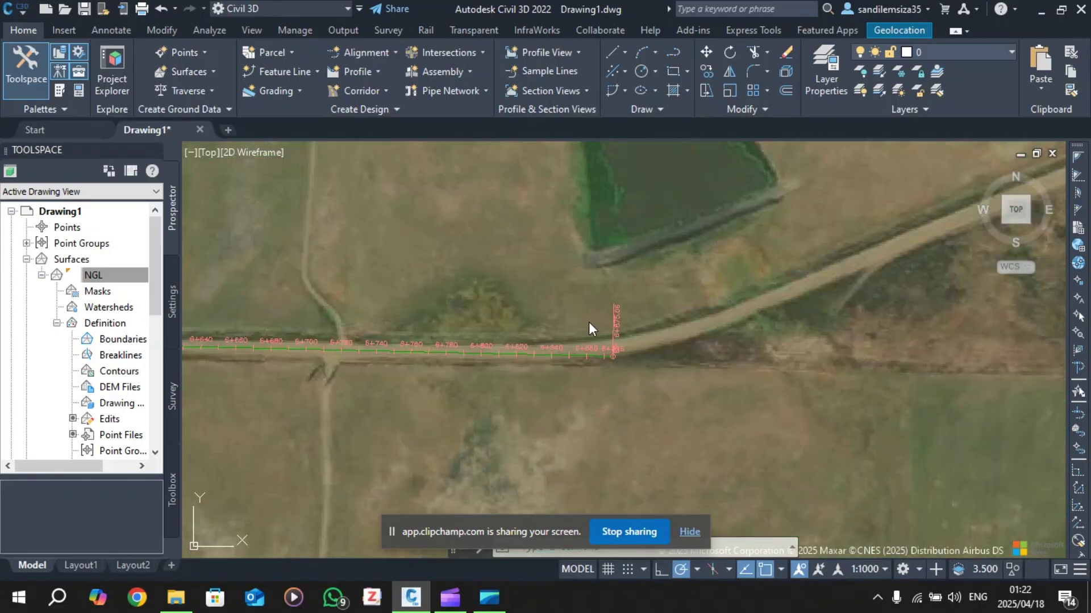
scroll(598, 324, up, 2)
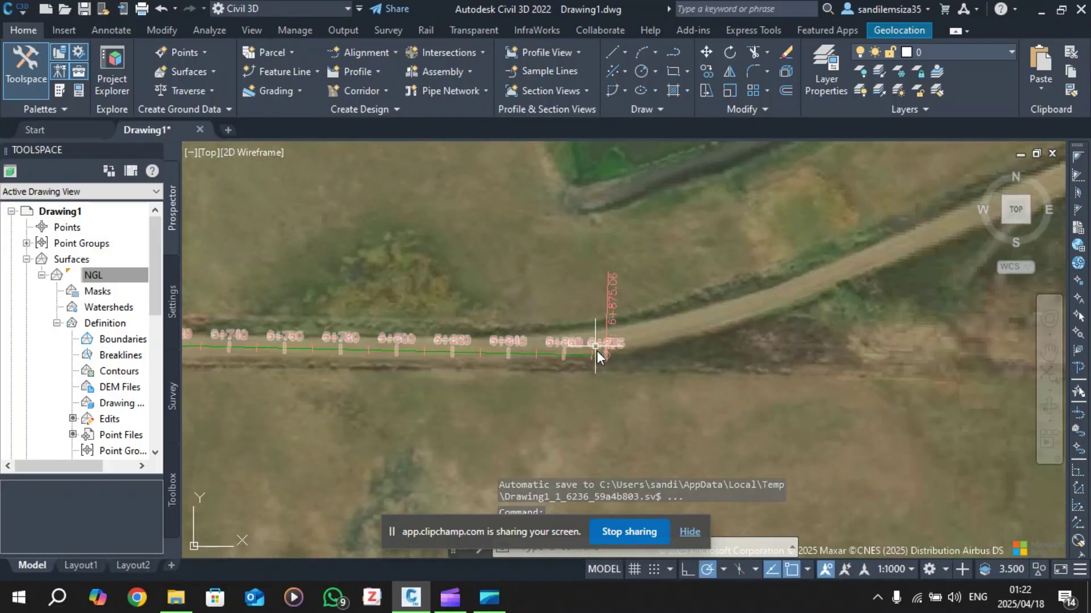
scroll(595, 345, up, 3)
scroll(592, 328, down, 8)
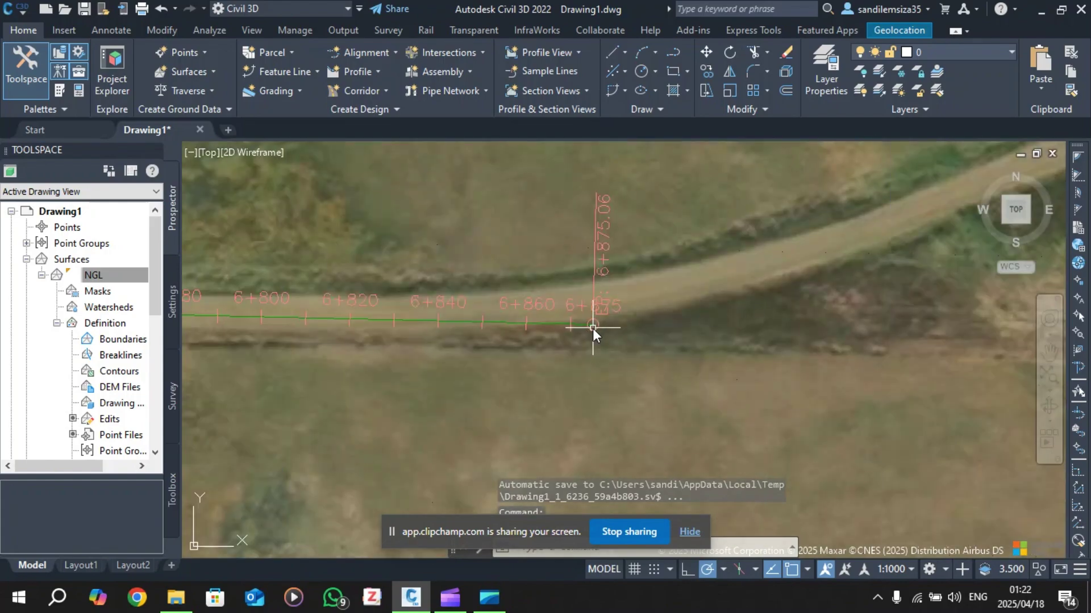
scroll(604, 366, down, 5)
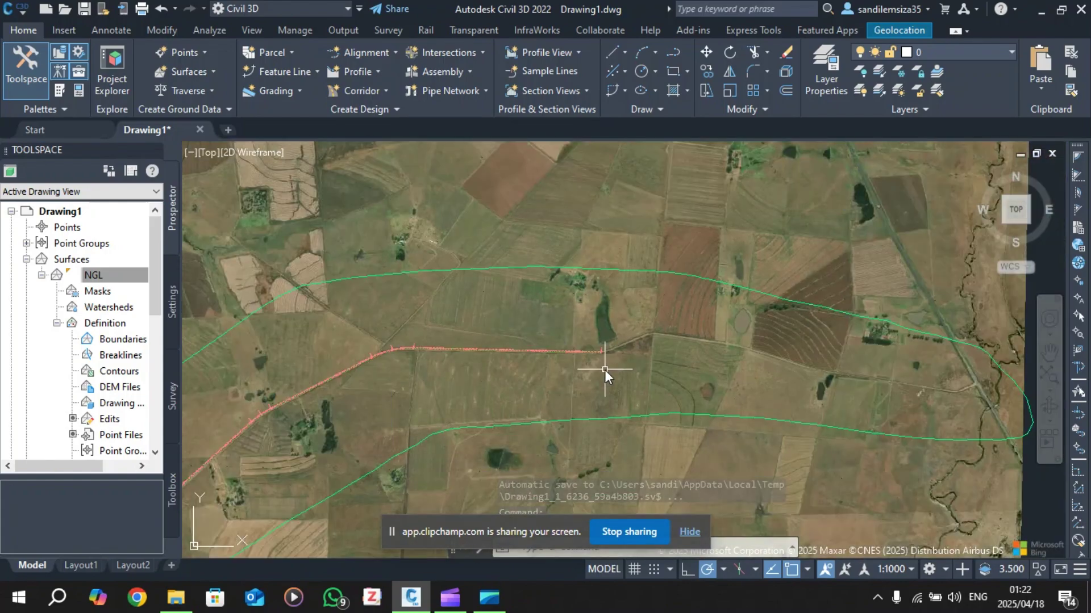
scroll(594, 396, up, 3)
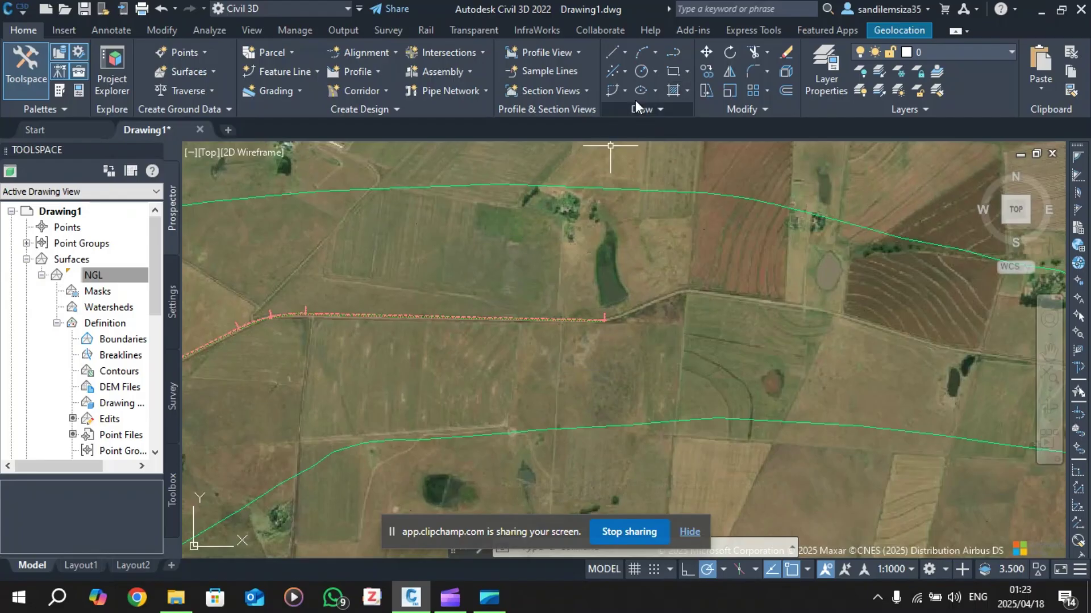
Step: Draw a straight polyline about 519 m long from the northern boundary by the farmstead to the alignment's eastern end point
click(676, 49)
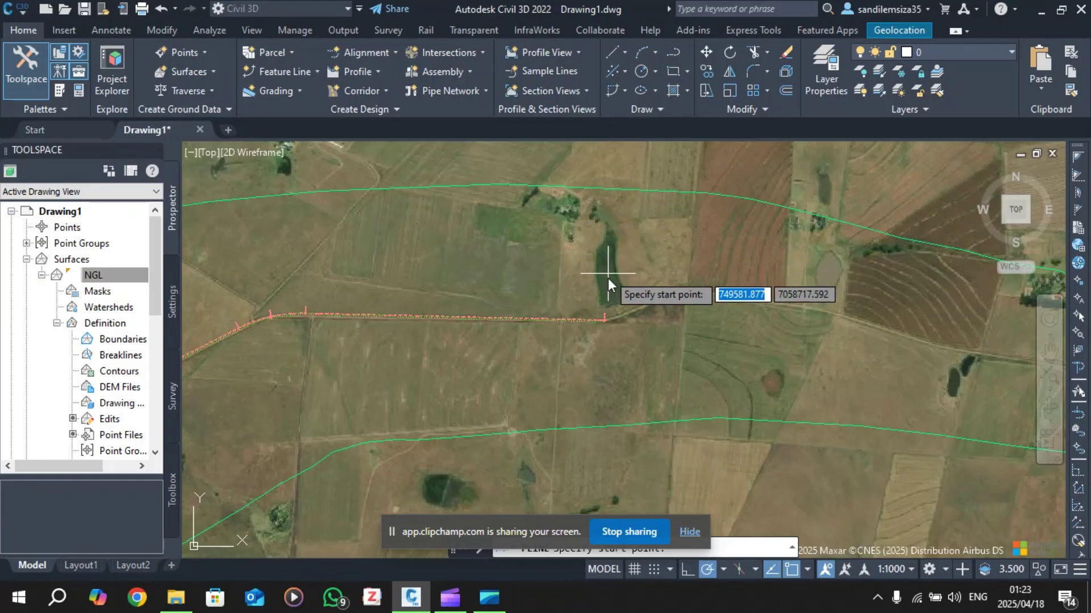
click(579, 195)
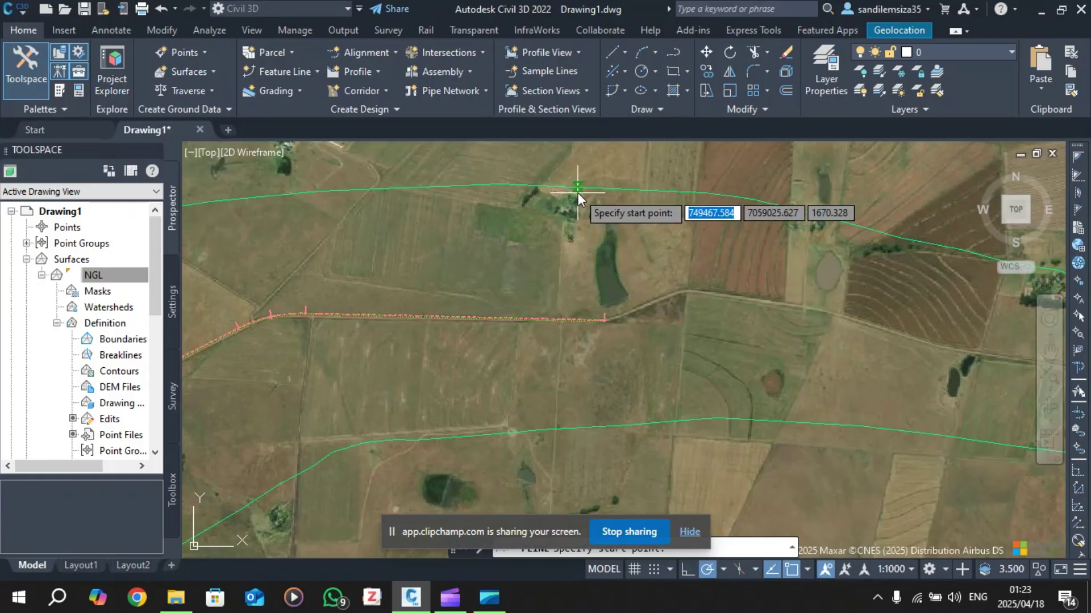
click(579, 187)
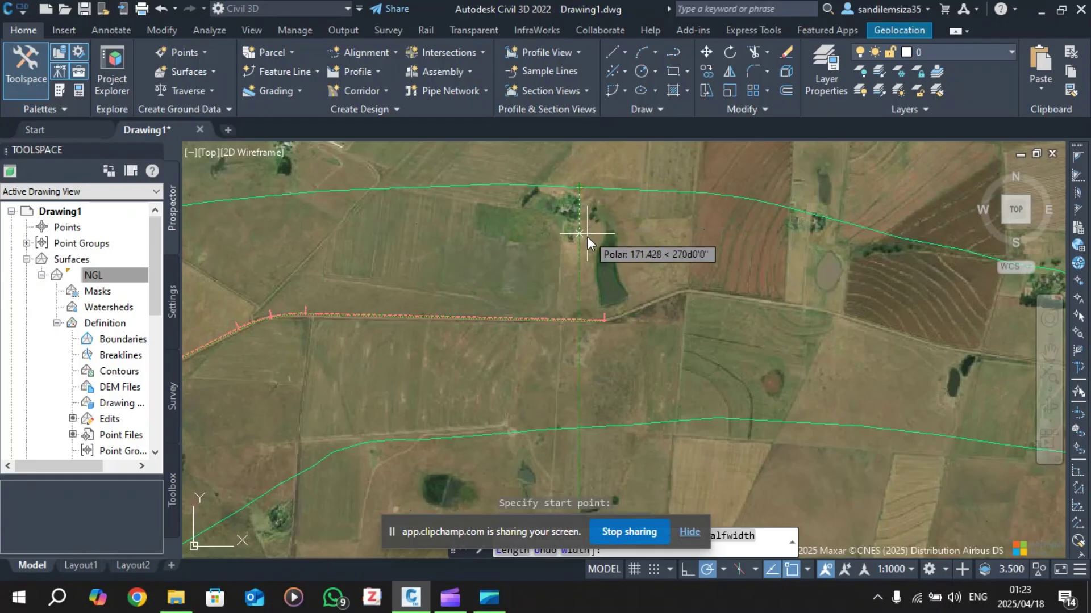
scroll(590, 272, up, 2)
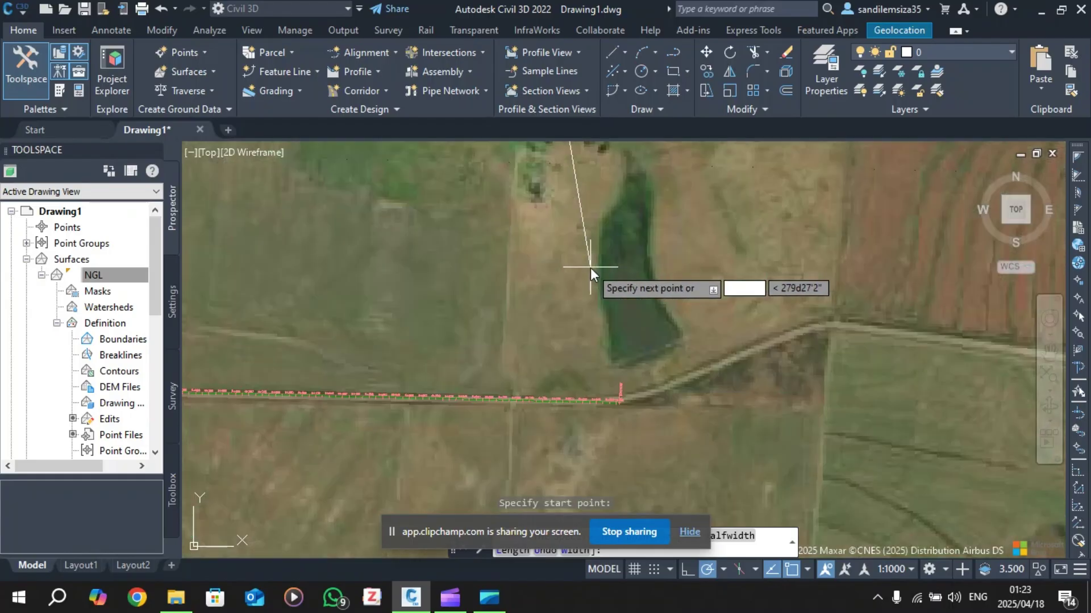
scroll(616, 376, up, 4)
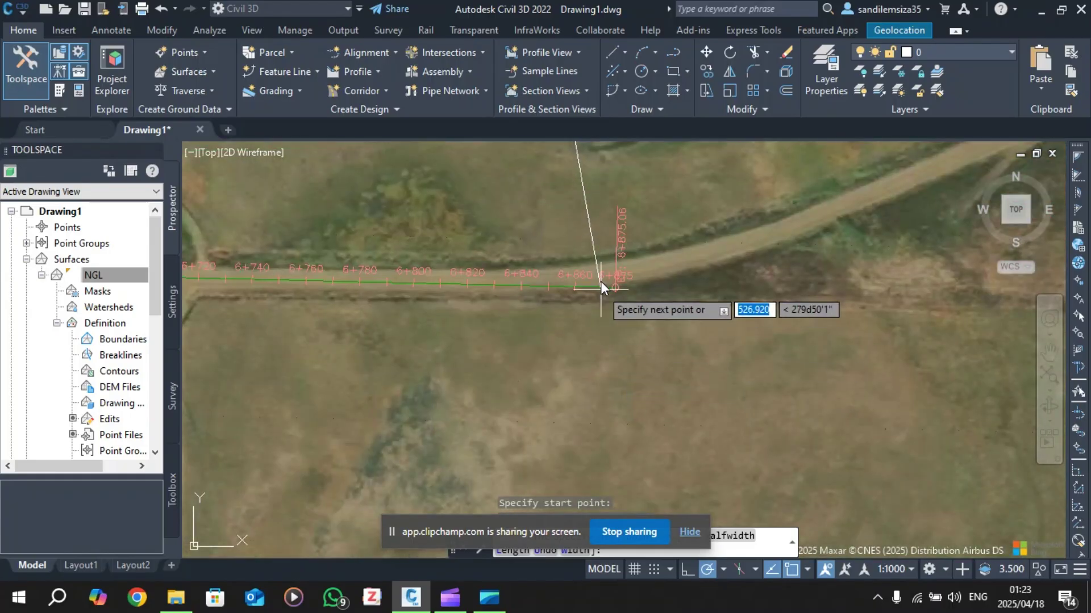
scroll(615, 318, up, 2)
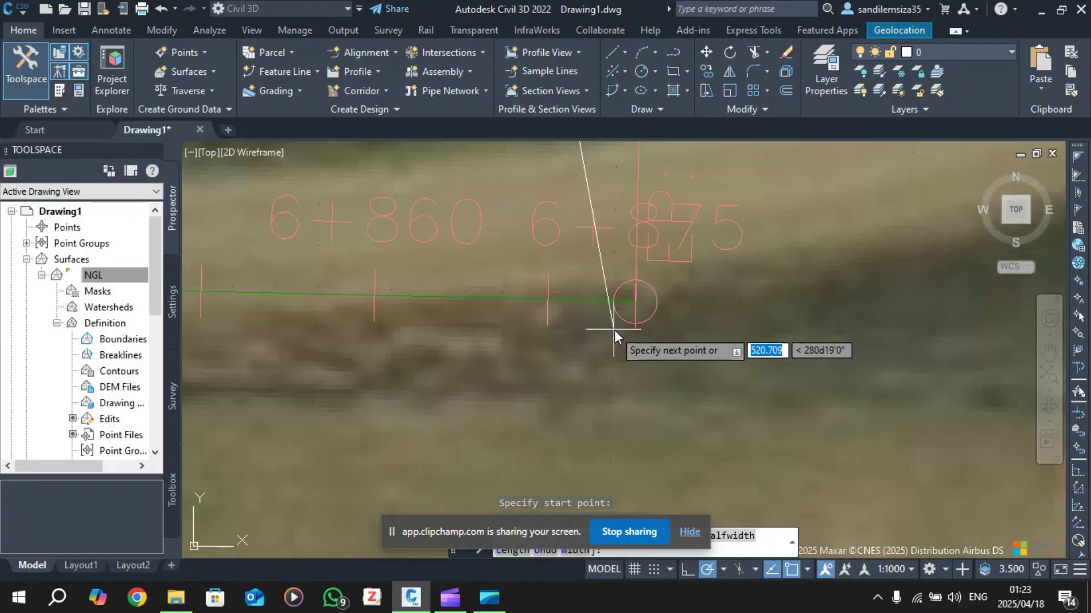
scroll(624, 321, up, 2)
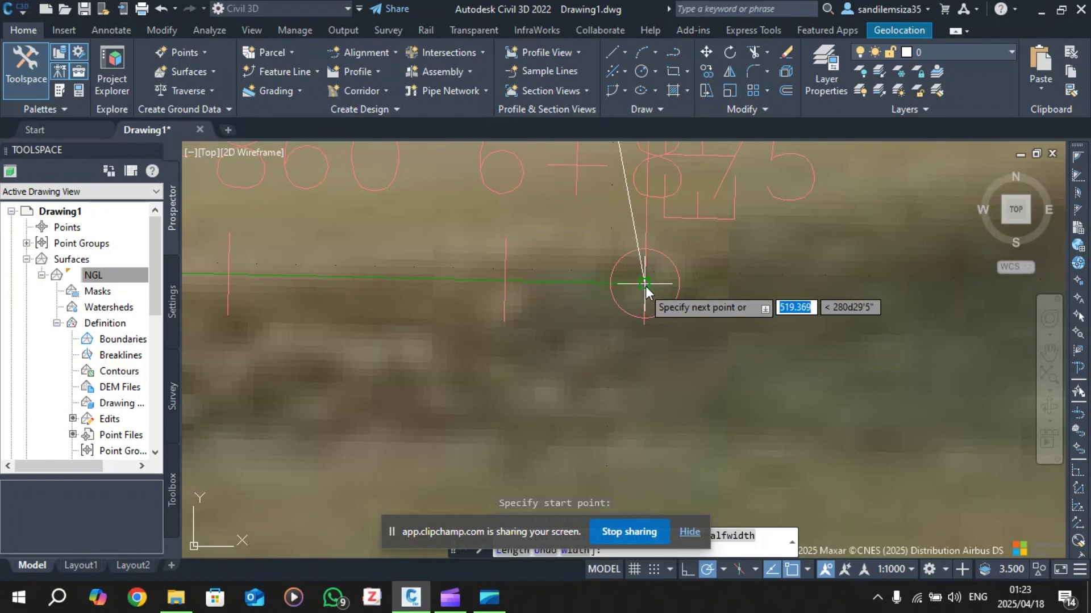
click(645, 288)
scroll(648, 289, down, 8)
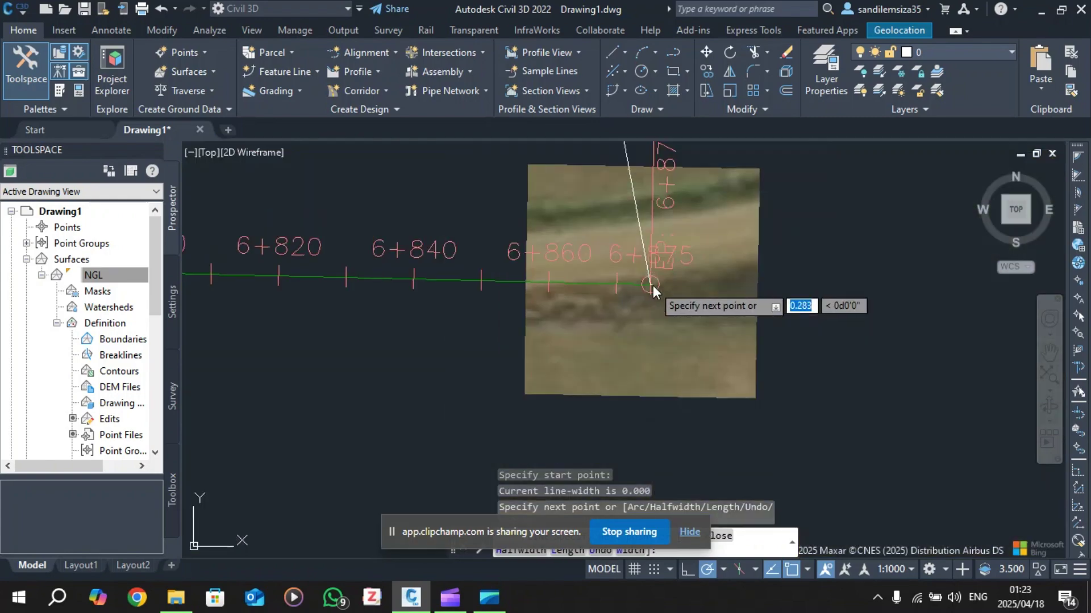
scroll(656, 292, up, 2)
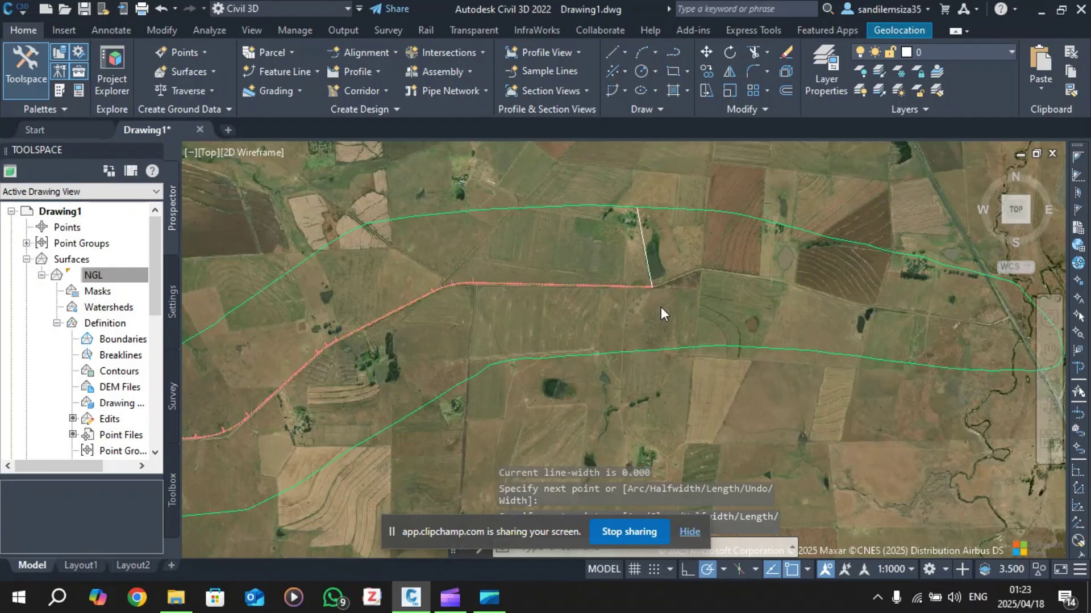
scroll(637, 259, up, 3)
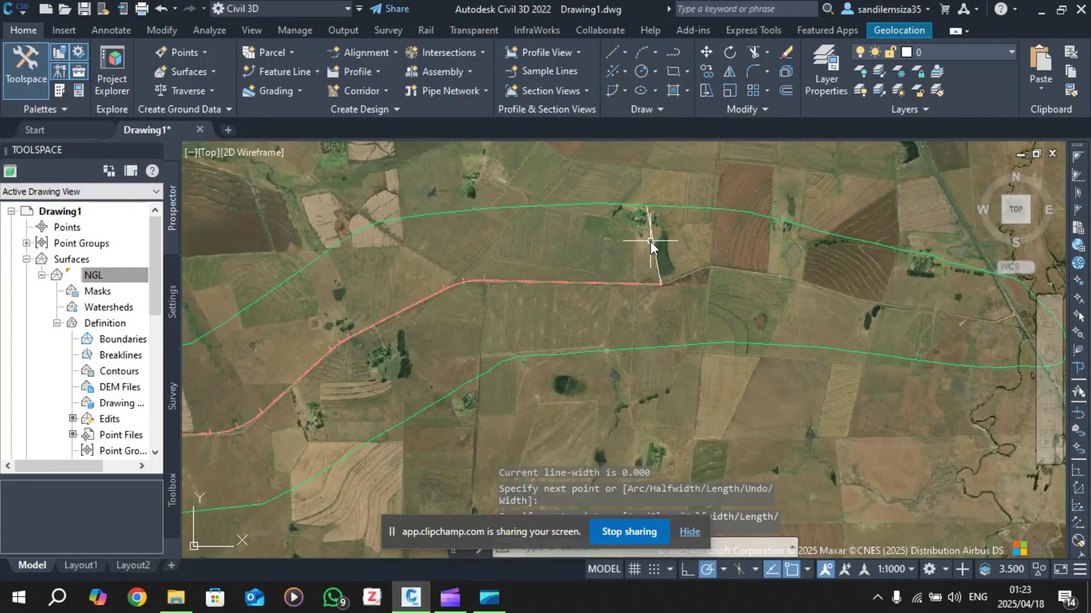
Step: Stretch the polyline's lower end in the same direction through the alignment's end point to just beyond the southern boundary
click(652, 233)
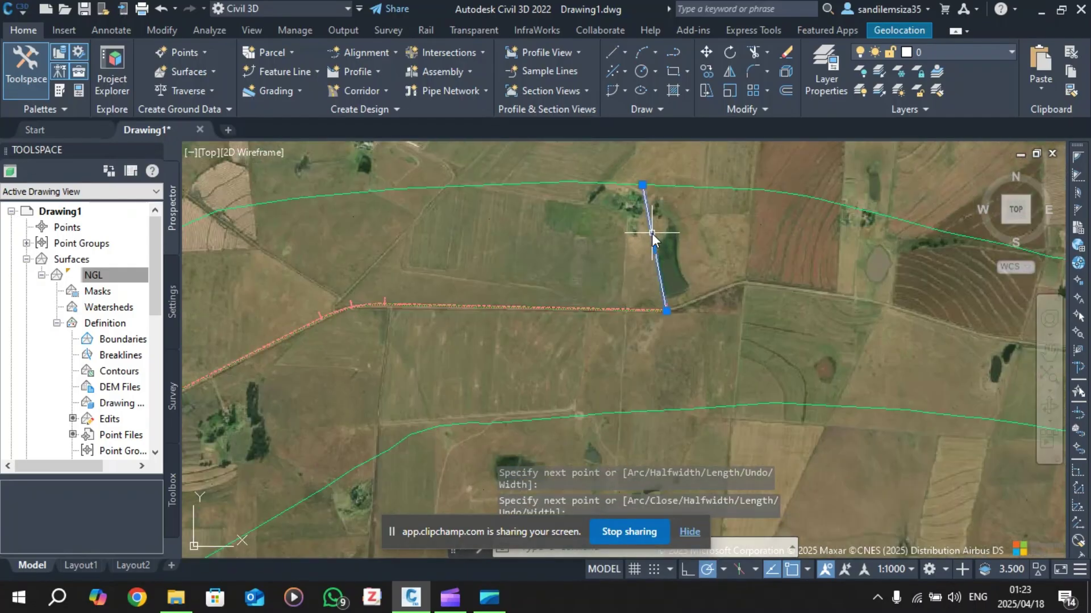
key(Return)
click(666, 311)
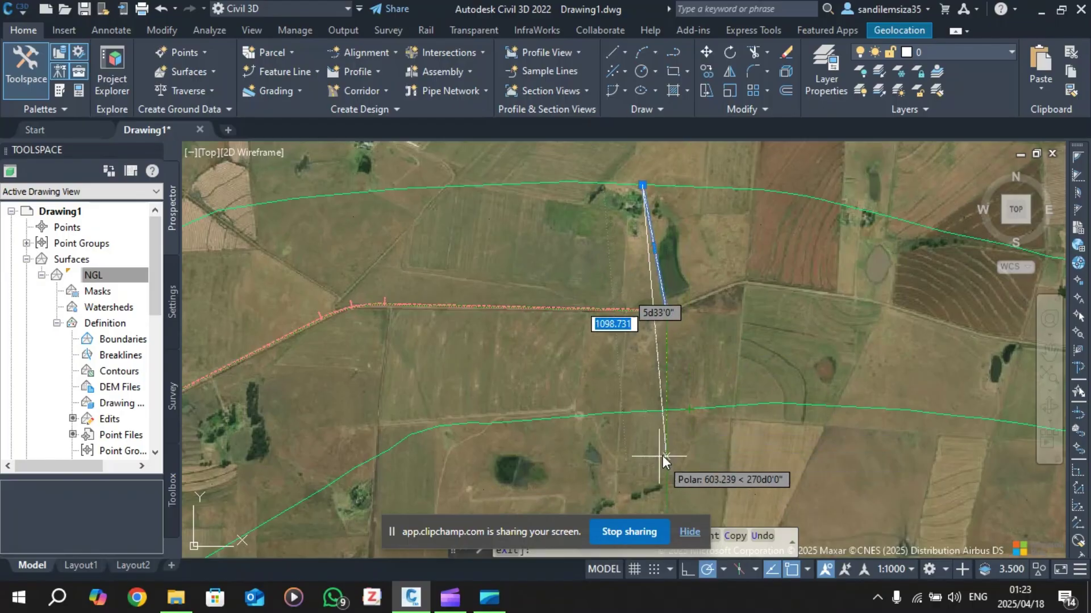
click(691, 458)
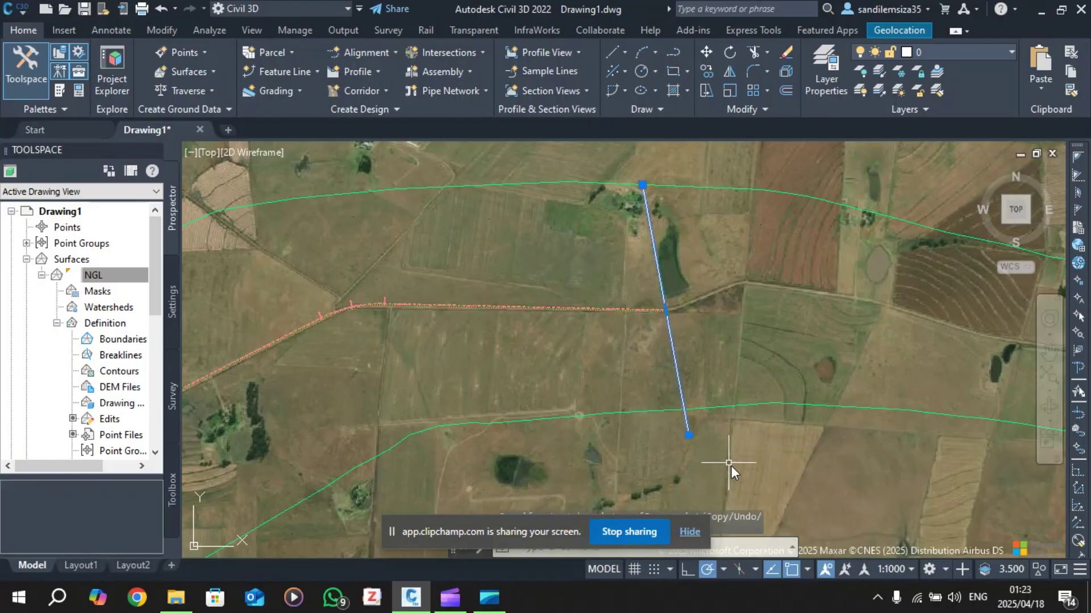
Step: Check which object snap modes are enabled, and inspect the crossing polyline at the alignment's end and the northern boundary
click(806, 570)
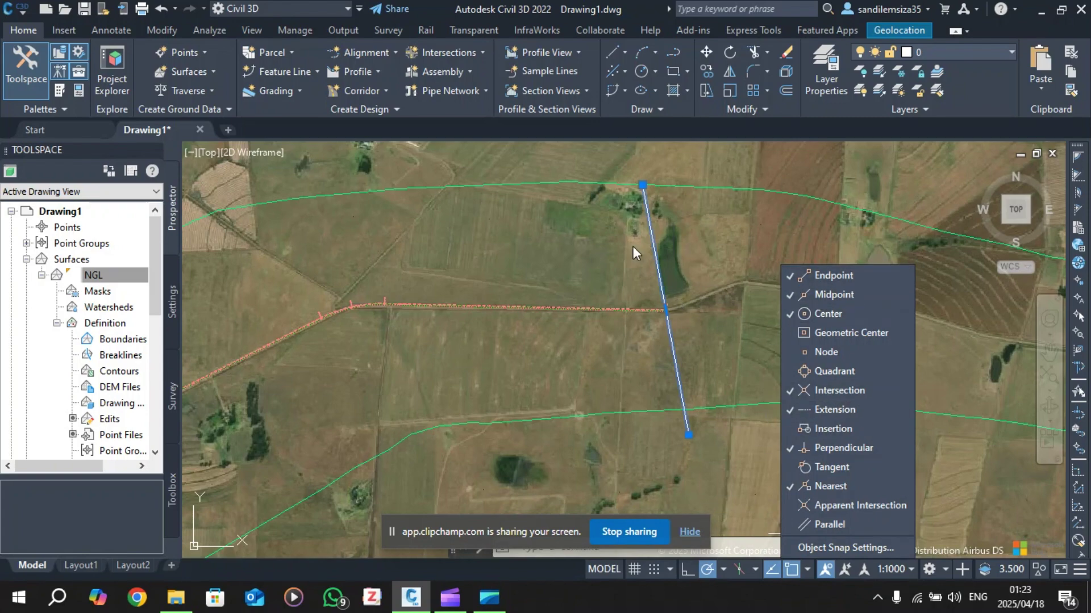
click(666, 217)
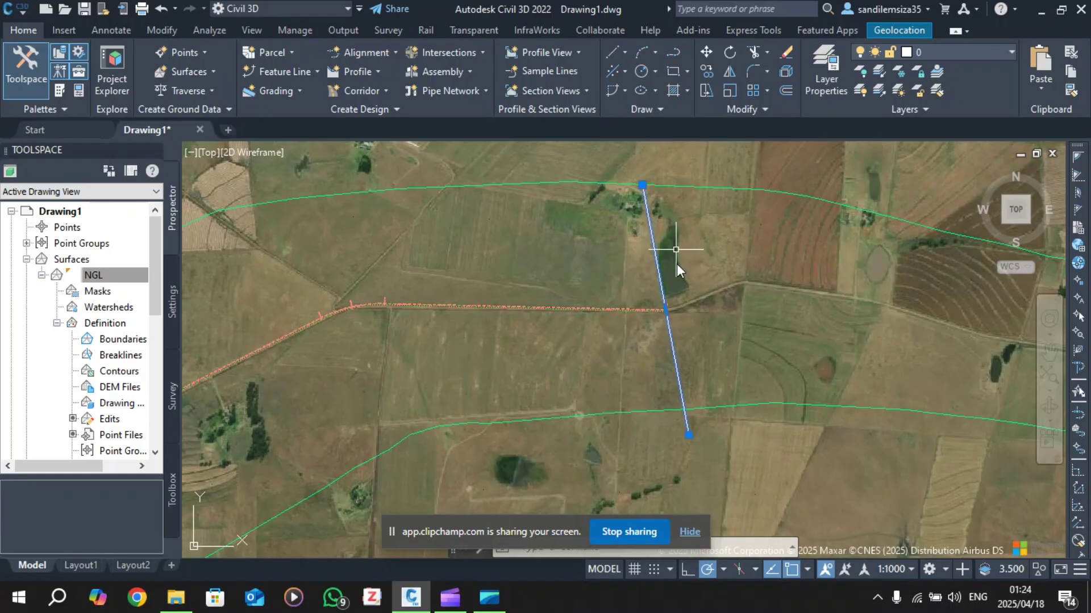
click(666, 310)
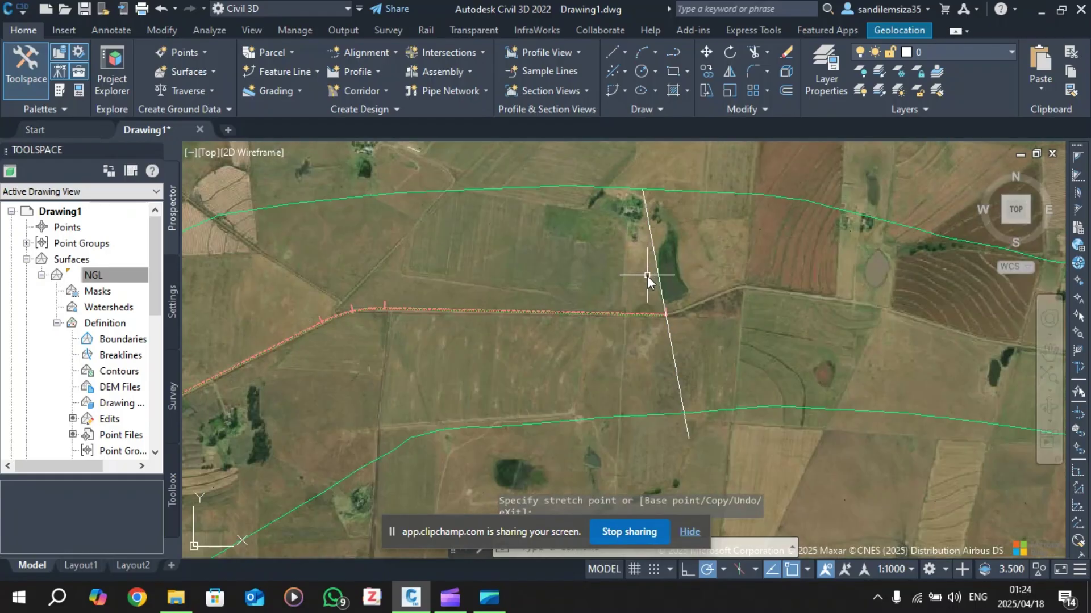
scroll(647, 280, down, 2)
scroll(632, 230, up, 4)
scroll(647, 267, down, 5)
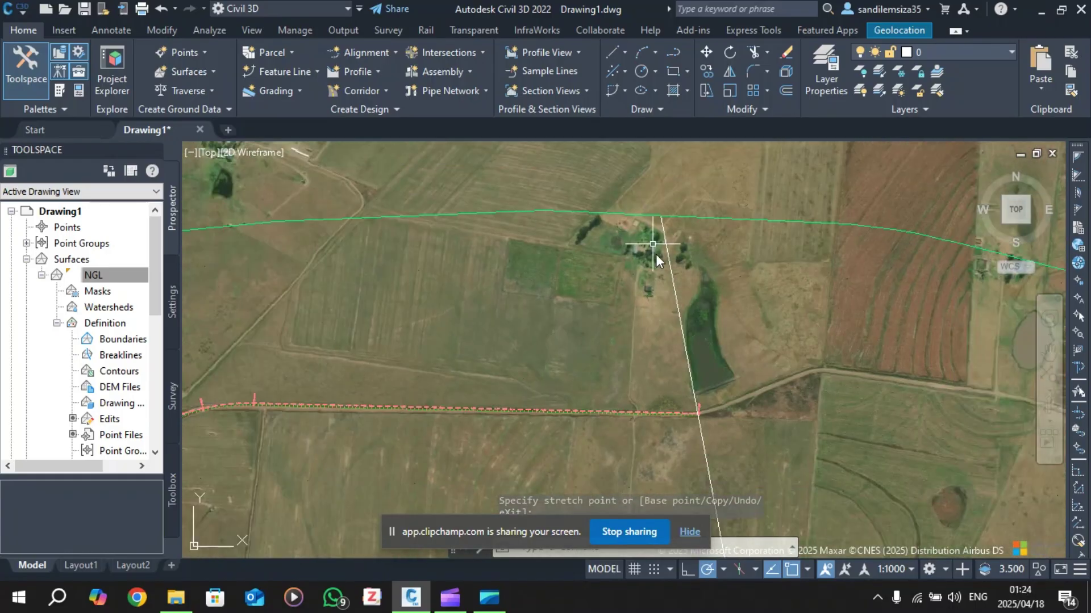
scroll(658, 304, up, 1)
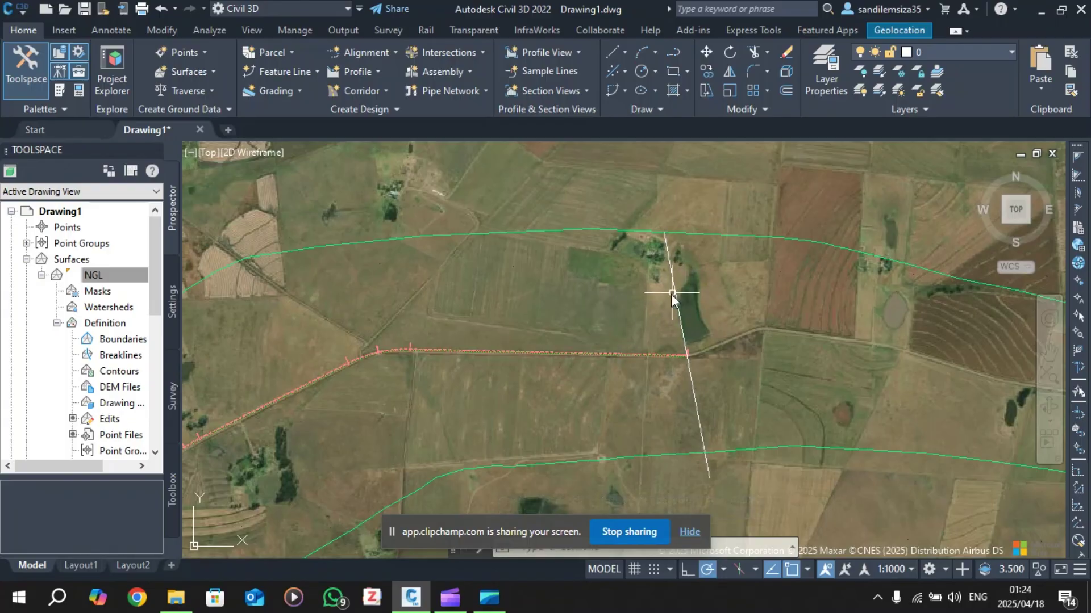
key(Escape)
scroll(652, 288, up, 2)
click(683, 270)
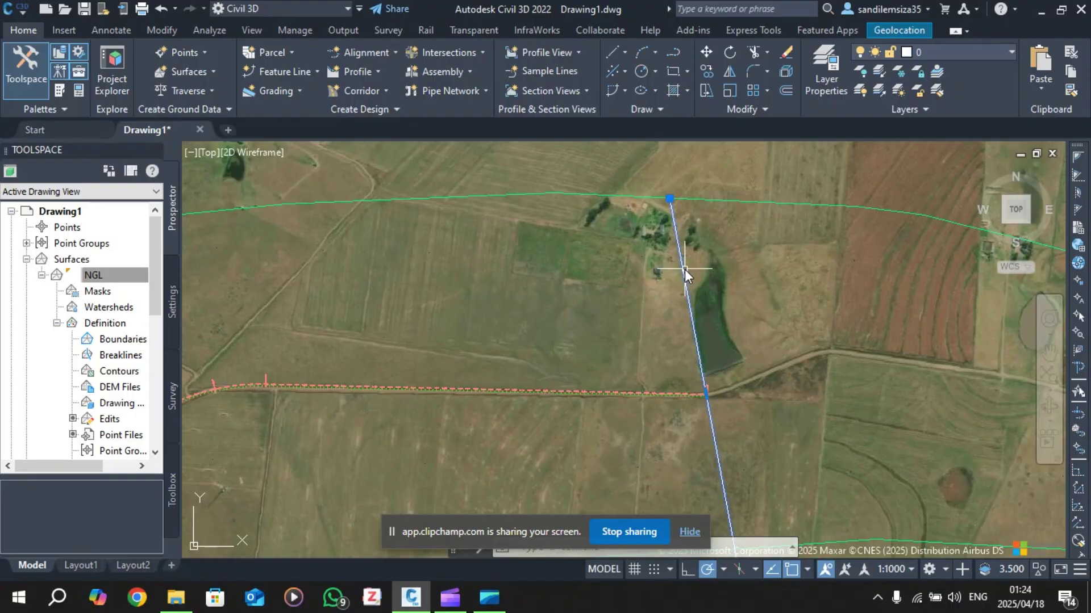
click(366, 53)
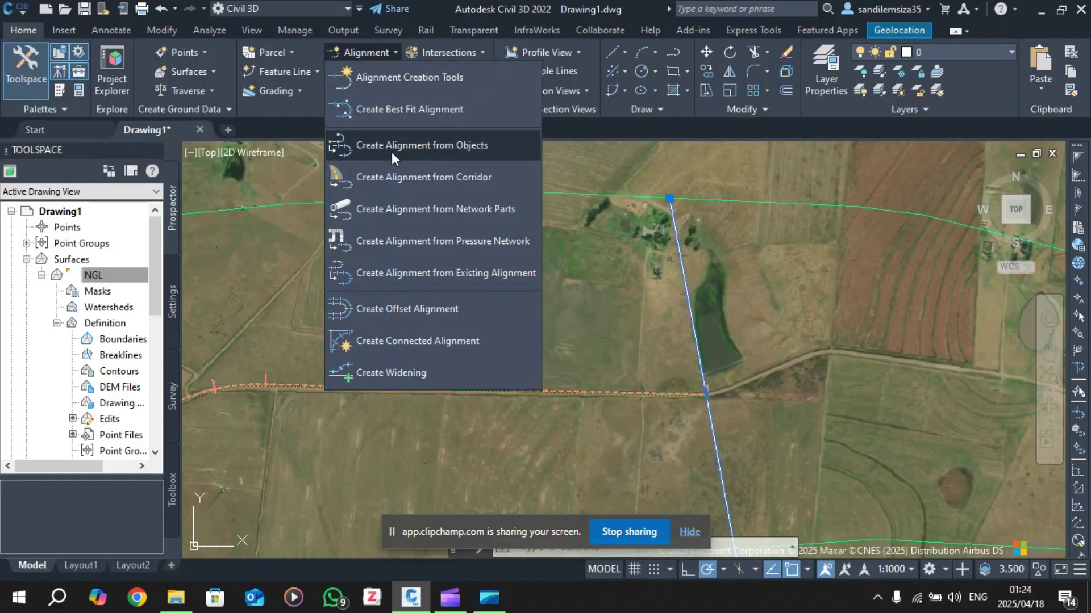
click(434, 145)
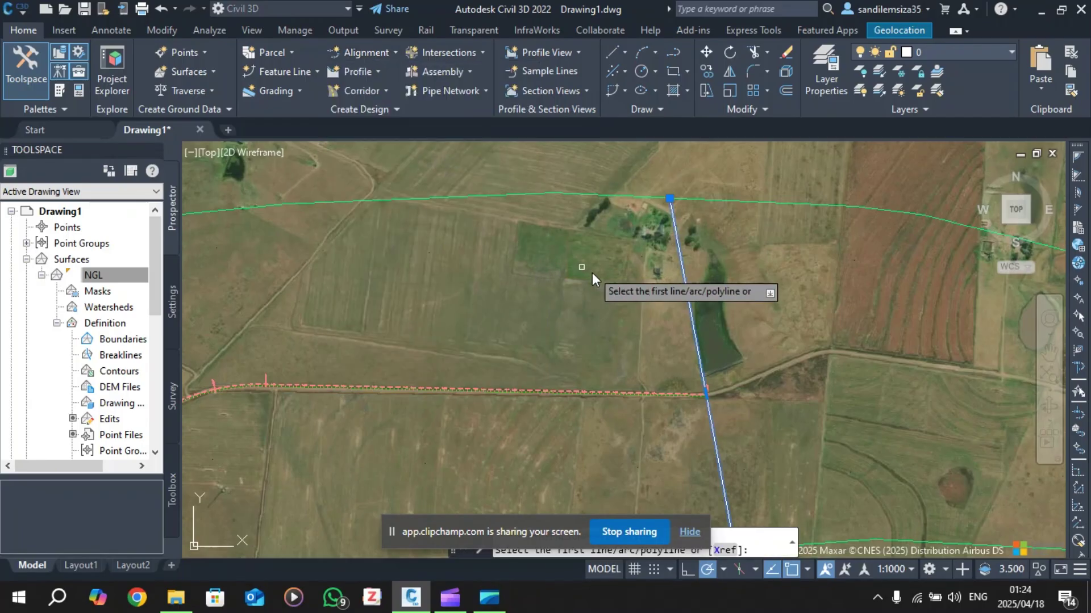
scroll(608, 302, down, 3)
scroll(691, 339, up, 2)
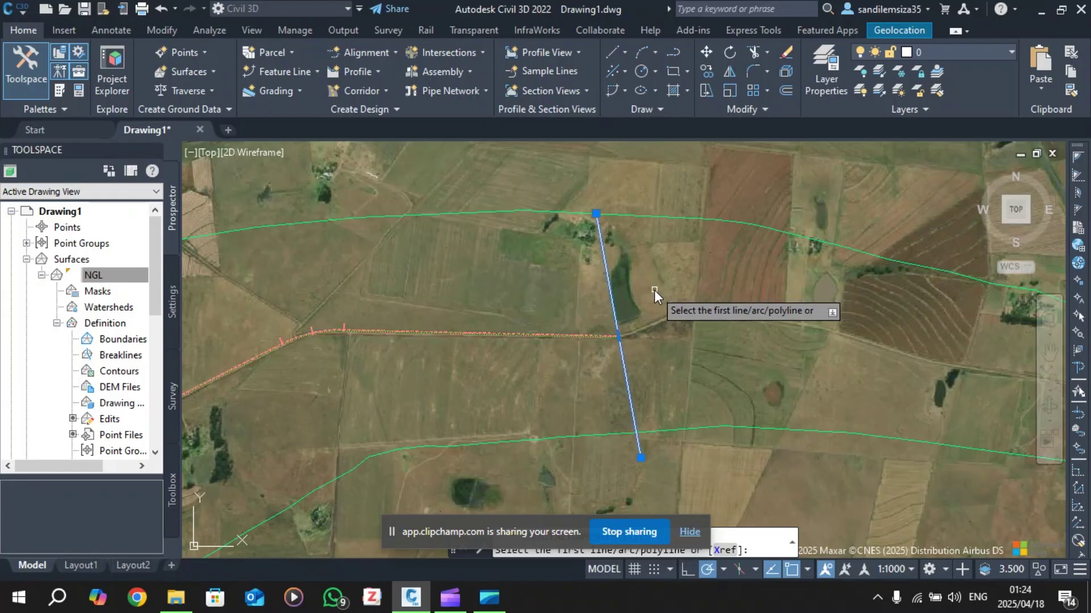
key(Escape)
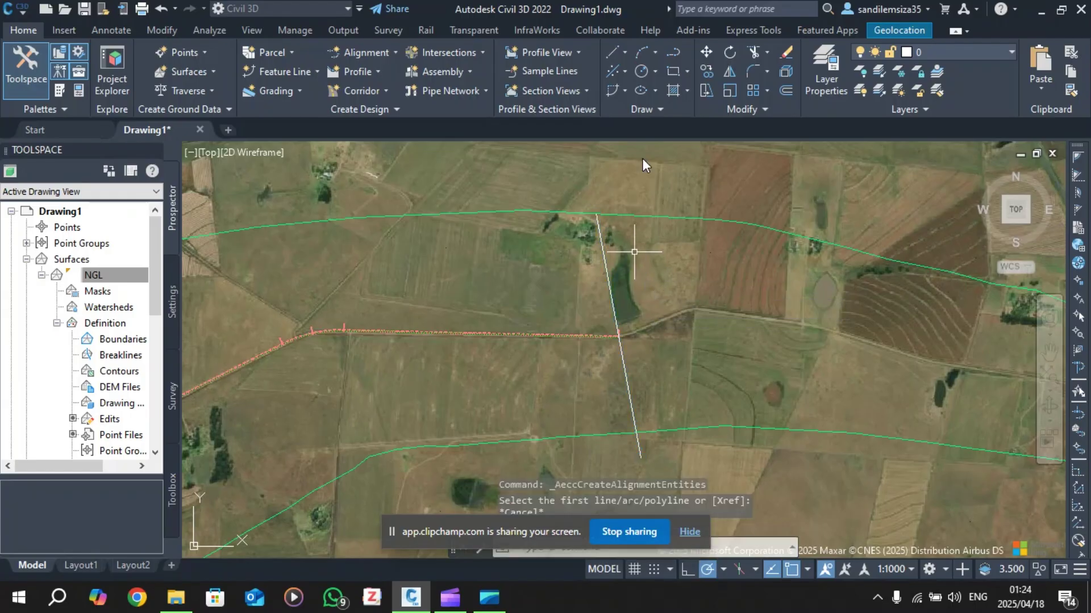
Step: Draw a freehand three-segment zigzag polyline inside the boundary, from the road just east of the crossing line towards the river
click(672, 55)
scroll(653, 204, down, 5)
scroll(667, 234, up, 4)
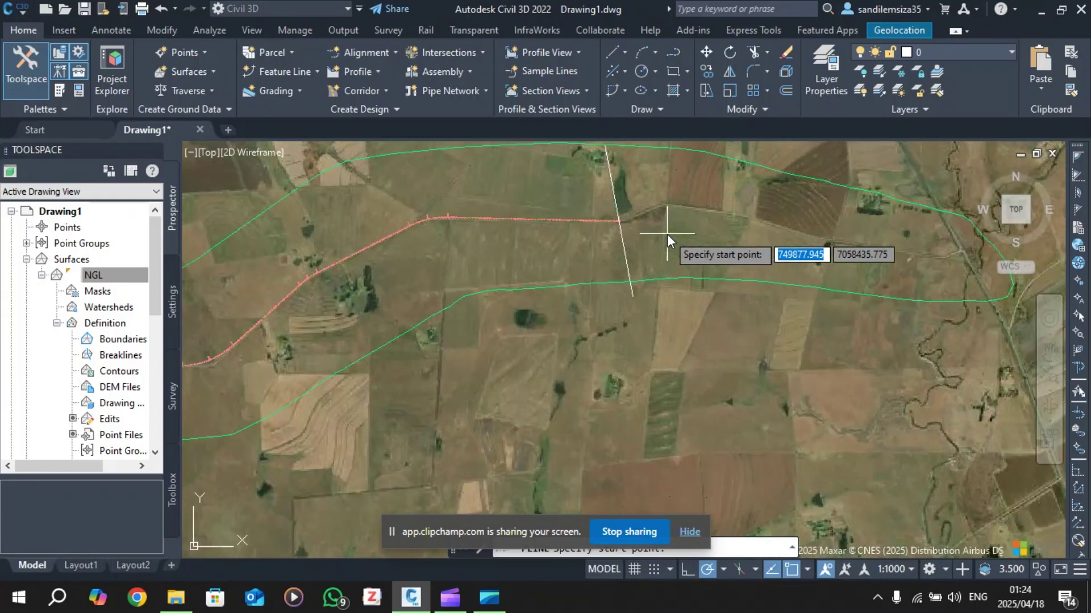
click(651, 197)
click(719, 233)
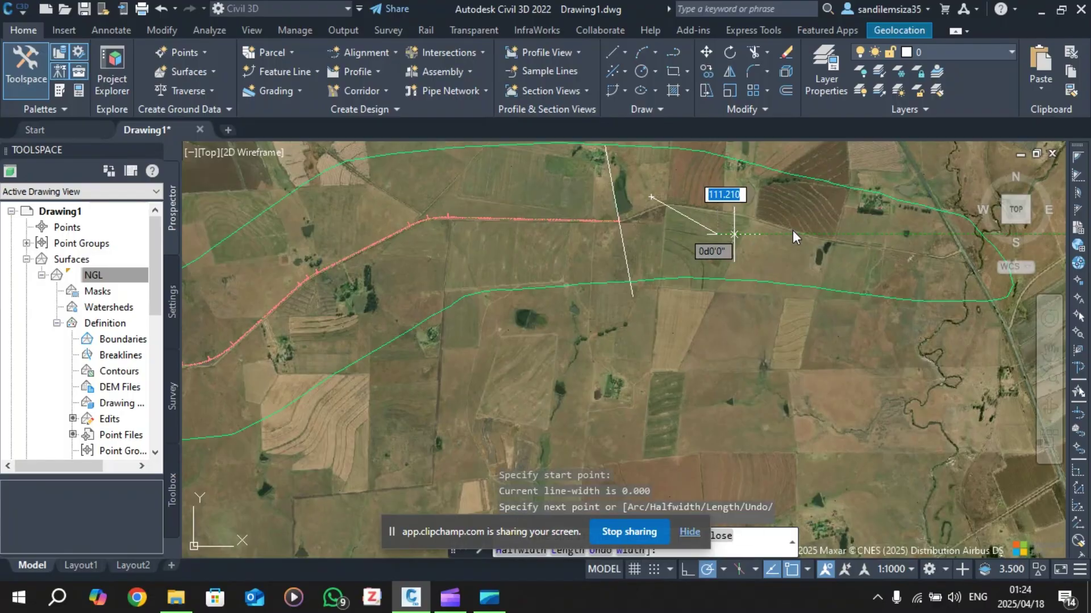
click(919, 271)
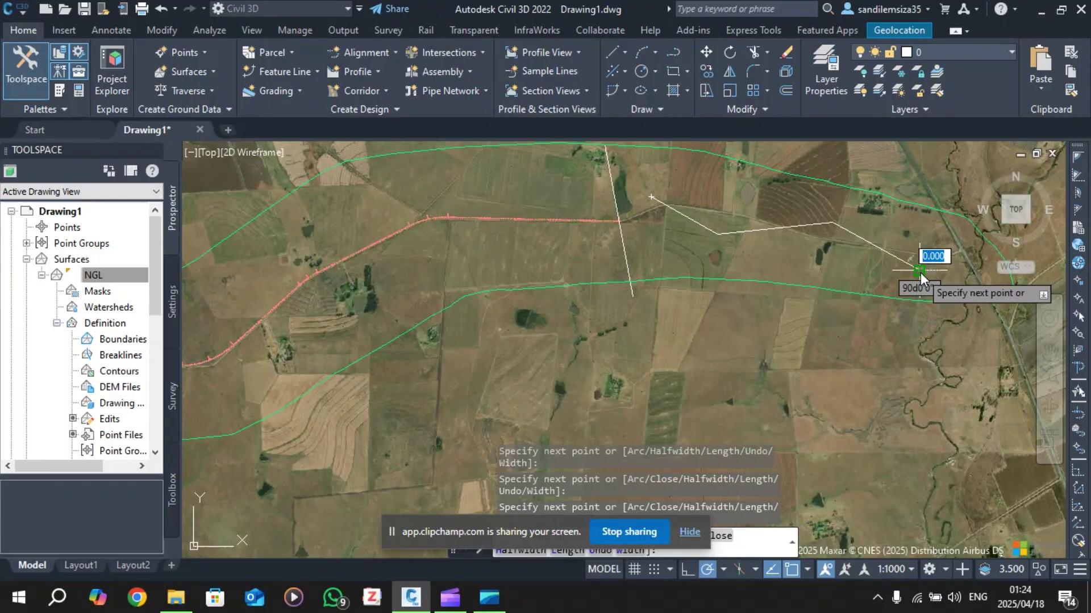
scroll(843, 244, down, 2)
scroll(809, 227, up, 2)
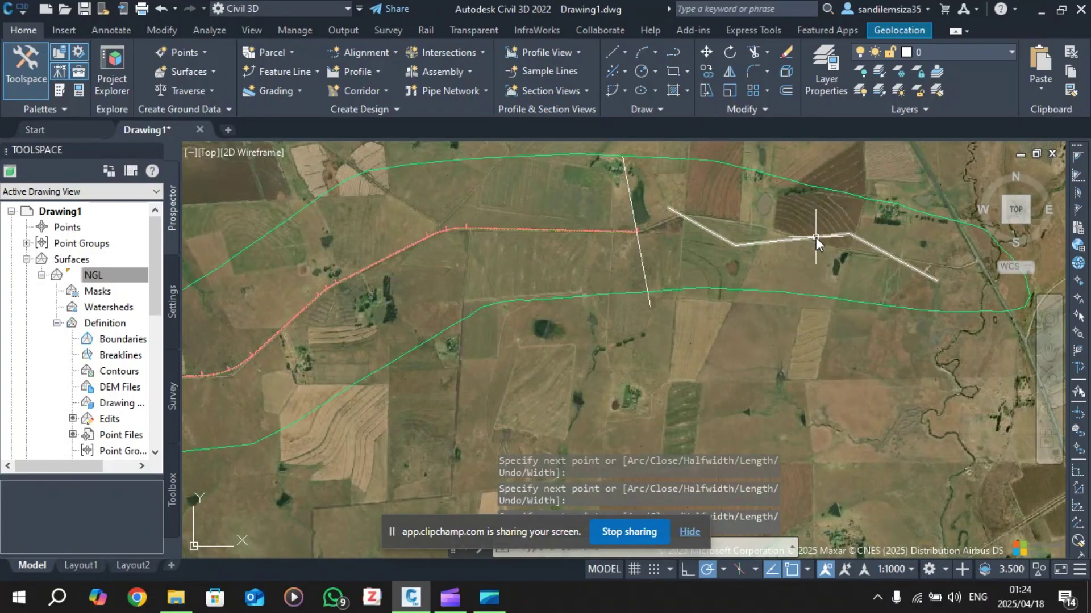
Step: Start creating an alignment from the zigzag polyline, reversing its direction to run from the road eastward to the river
click(390, 52)
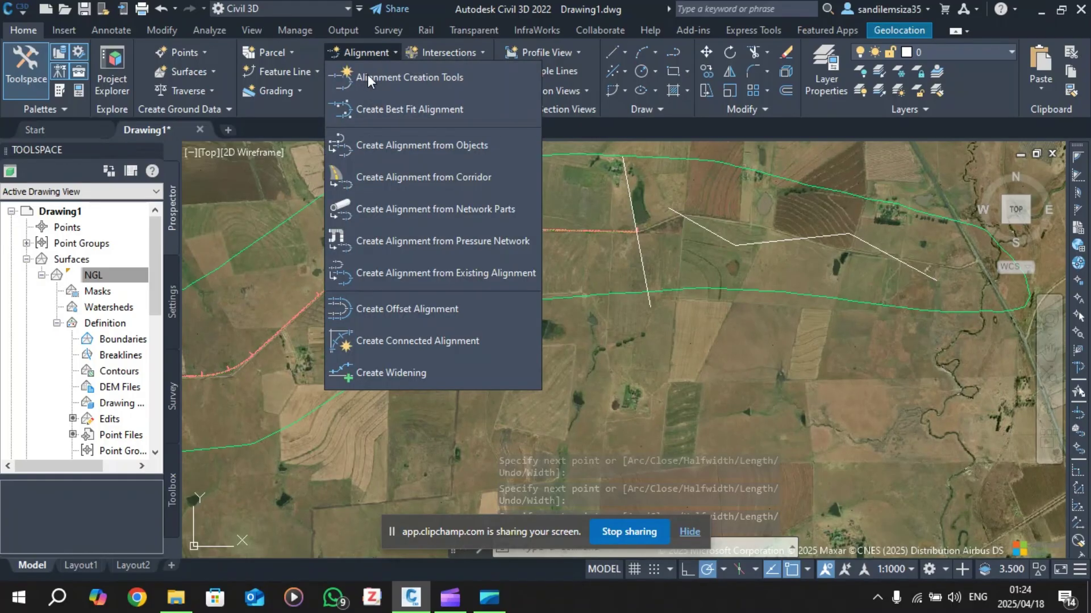
click(395, 145)
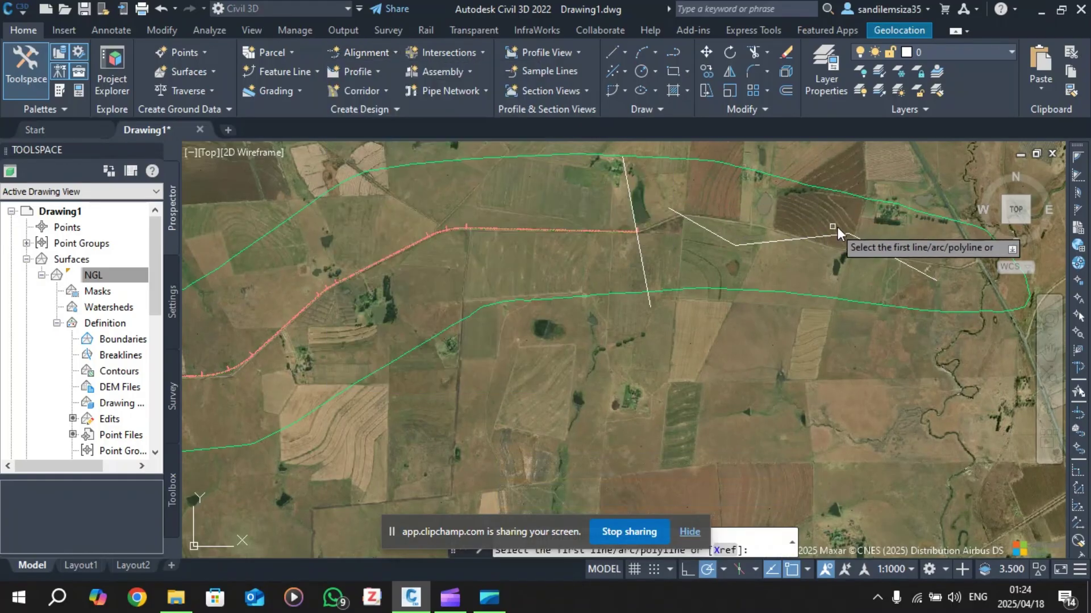
scroll(841, 239, up, 4)
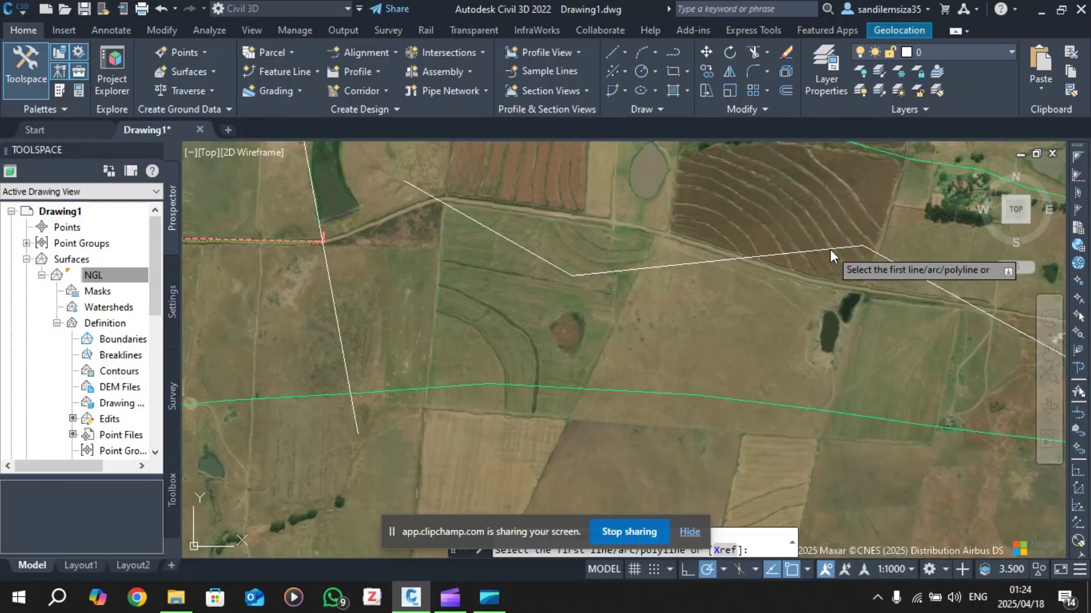
click(831, 251)
scroll(739, 260, down, 4)
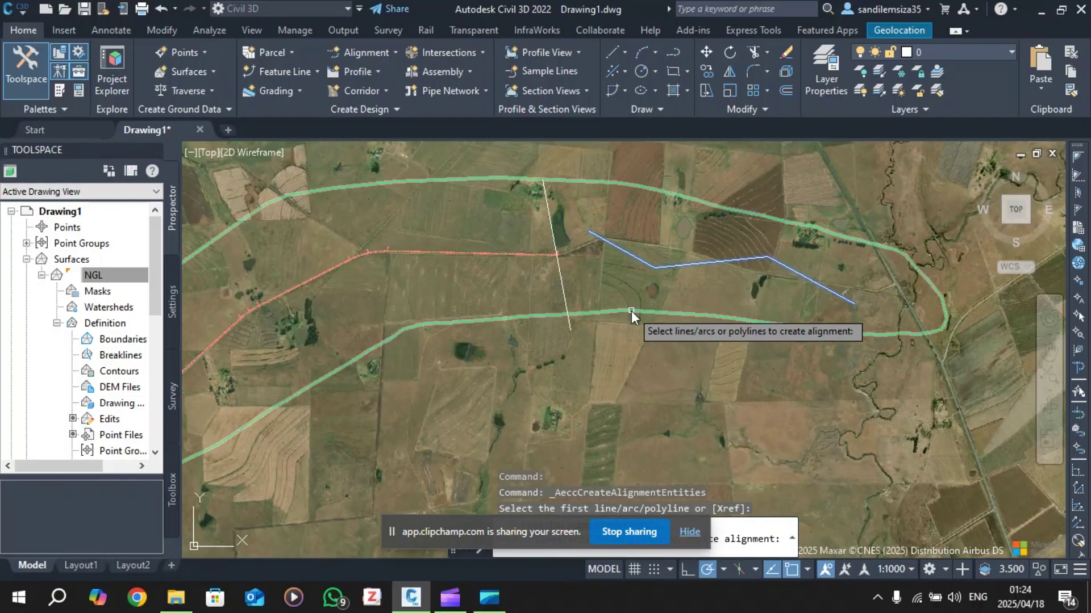
key(Return)
scroll(722, 272, up, 2)
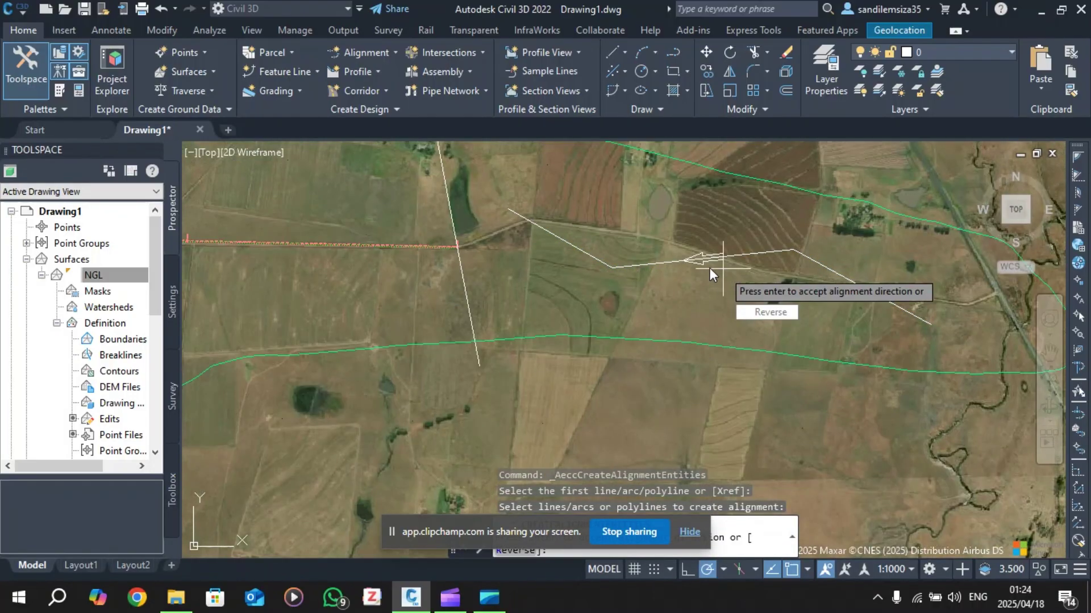
scroll(707, 251, up, 1)
scroll(714, 281, down, 2)
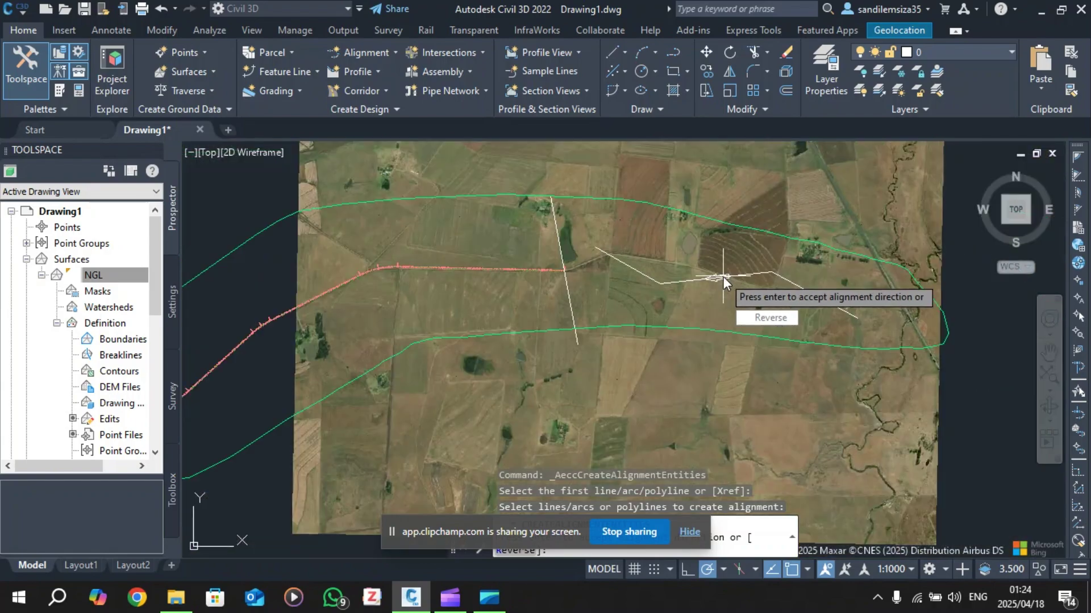
scroll(710, 279, up, 2)
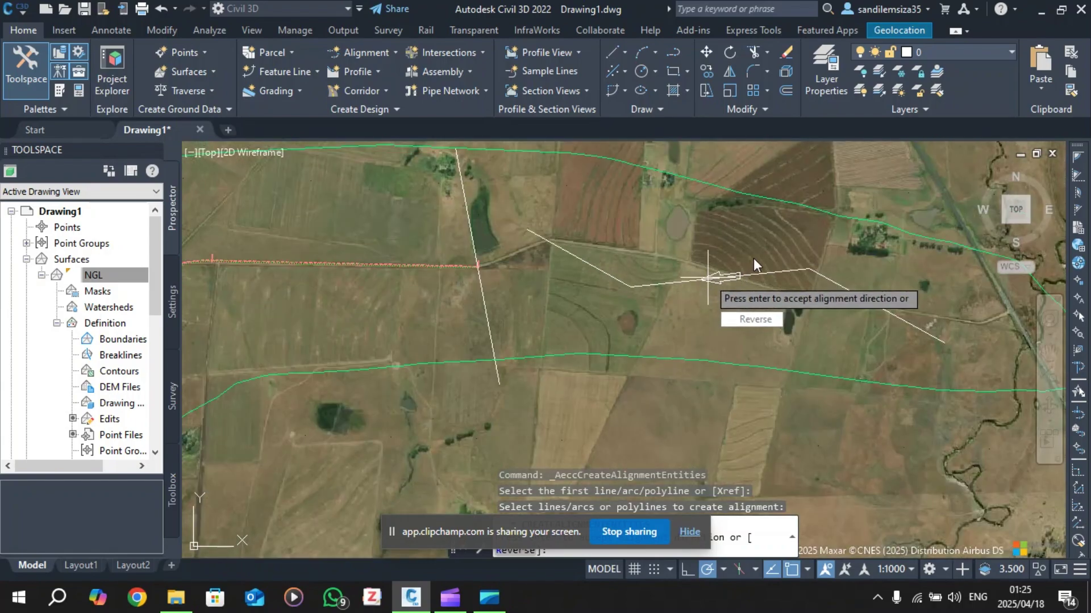
click(754, 319)
key(Return)
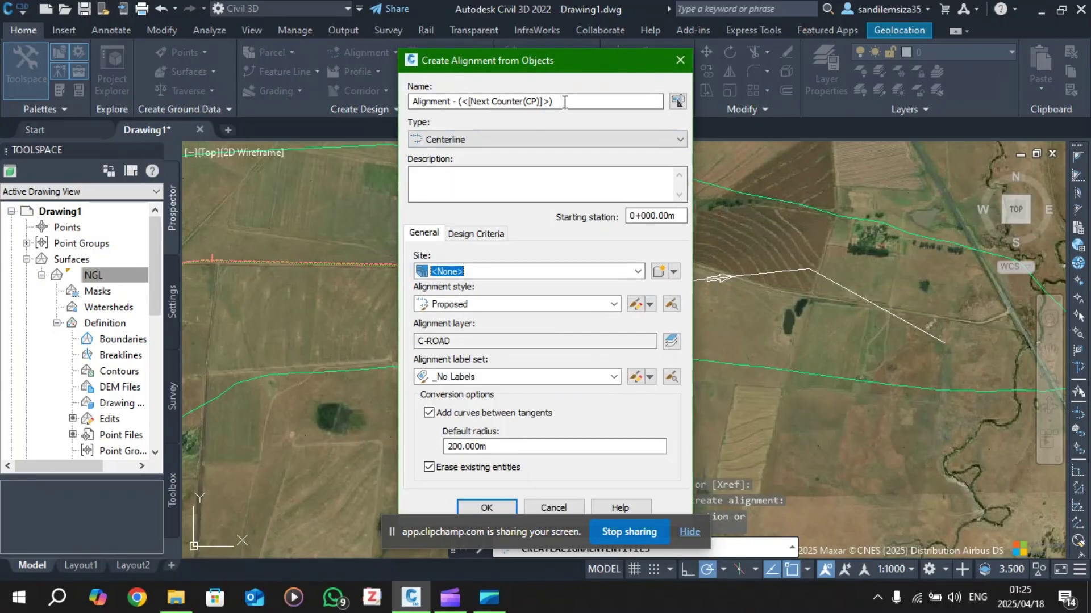
Step: Keep the site as None and set the new alignment's label set to Major and Minor only
click(636, 273)
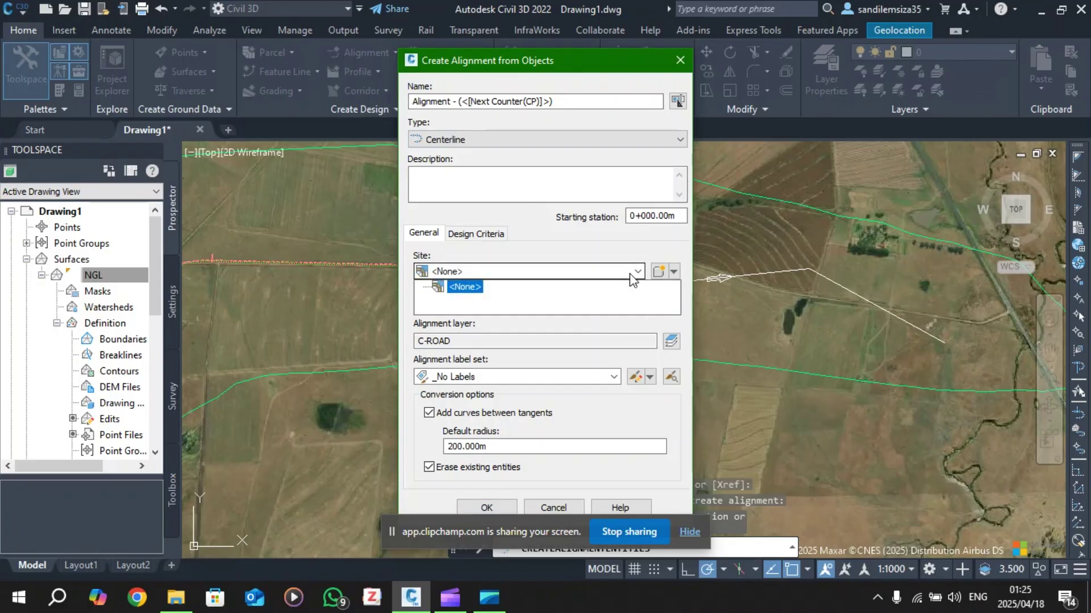
click(531, 267)
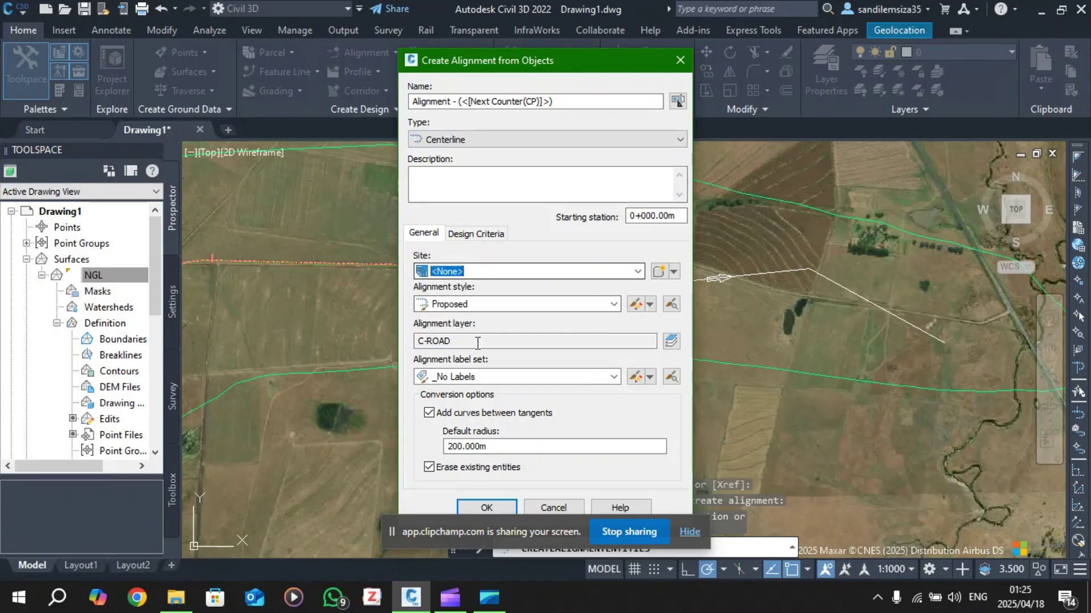
click(490, 378)
click(513, 388)
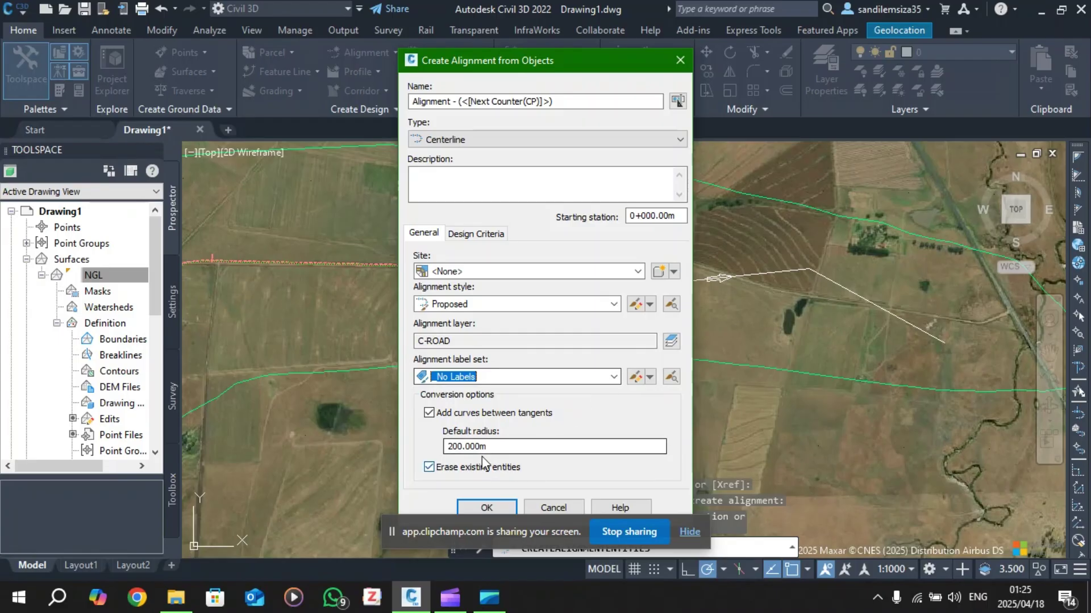
click(504, 378)
click(500, 418)
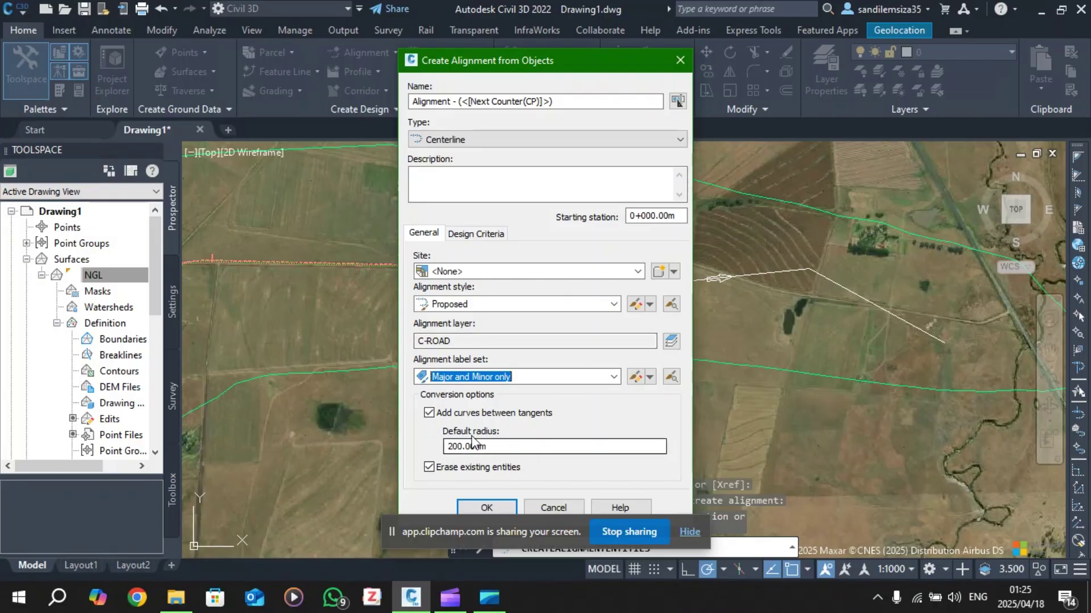
Step: Set the default curve radius between tangents to 530 m and create the alignment, erasing the original polyline
drag(465, 446, 442, 445)
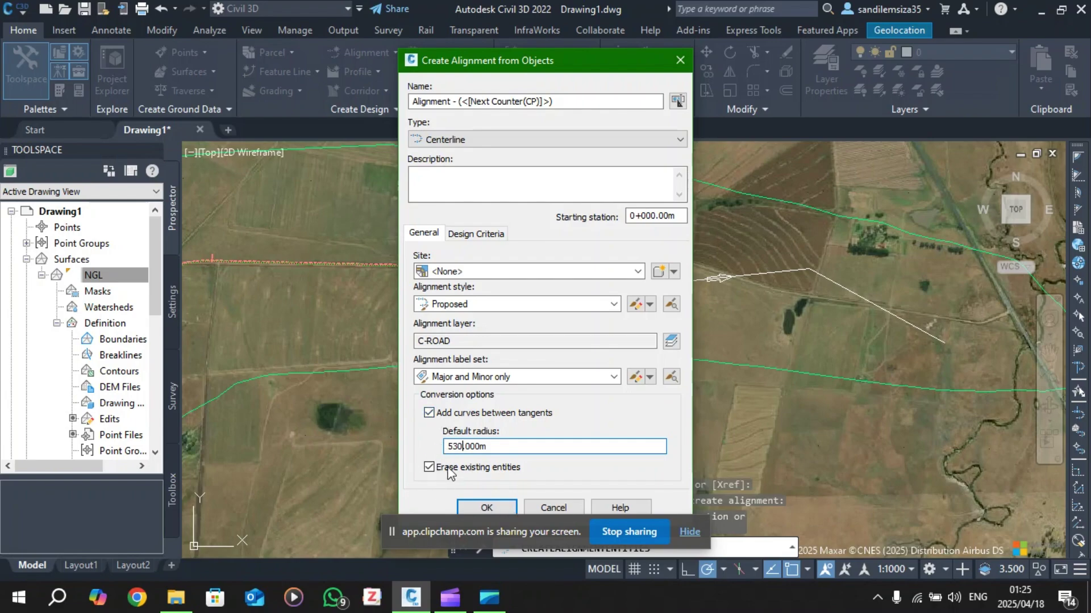
click(506, 509)
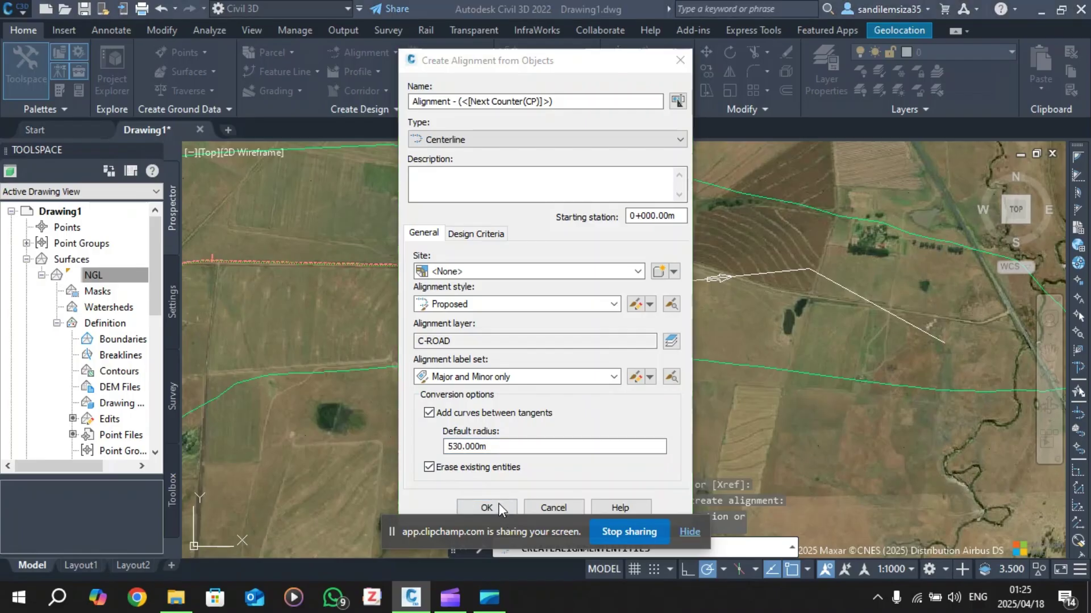
drag(519, 57, 598, 41)
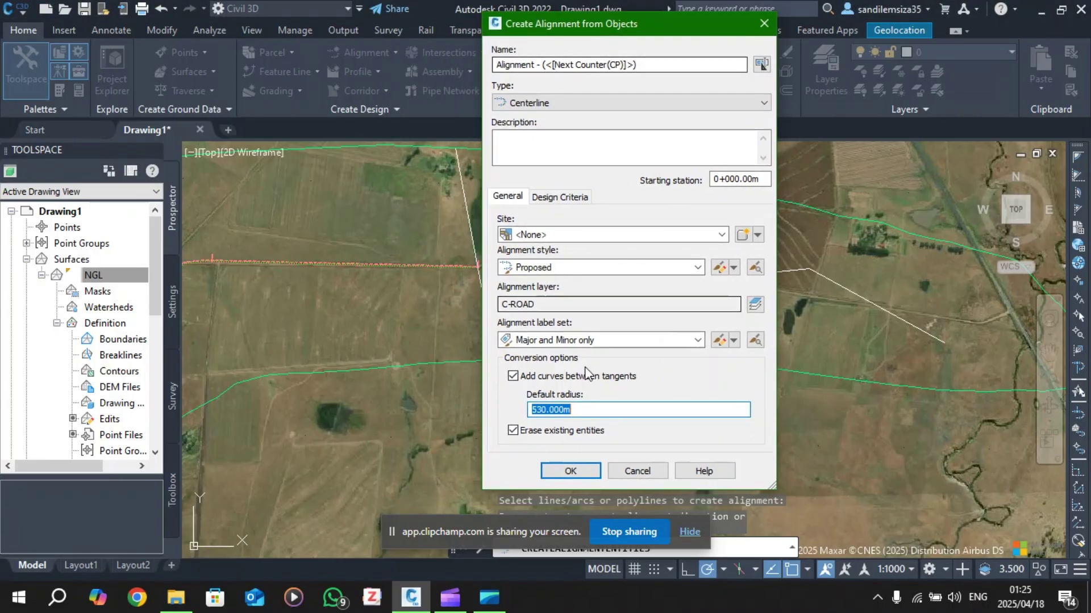
click(579, 474)
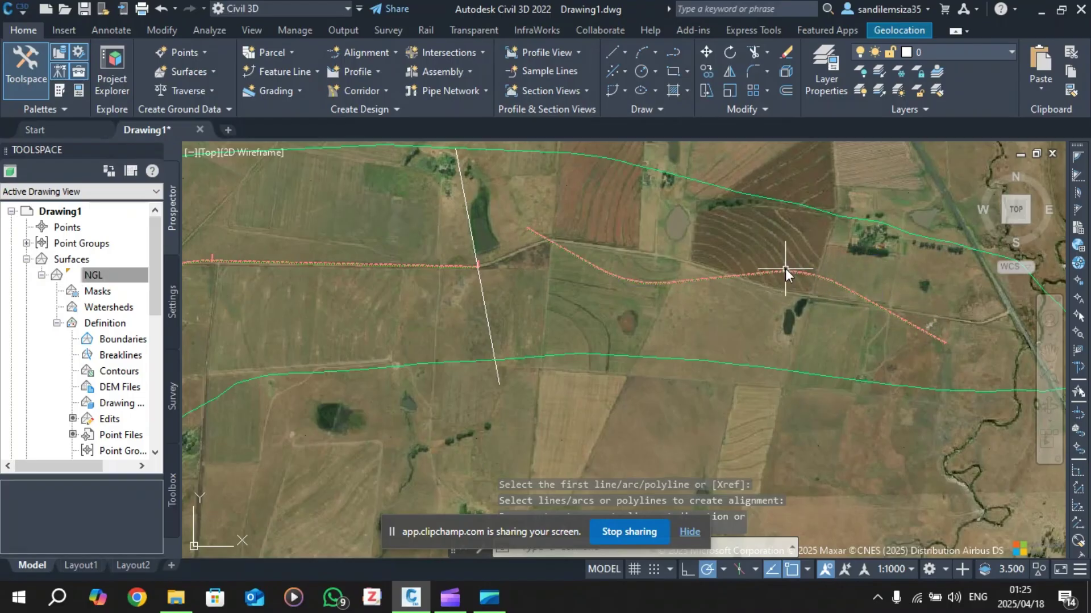
Step: Inspect the new alignment's curves and the station labels at its eastern end and western start
scroll(796, 250, up, 5)
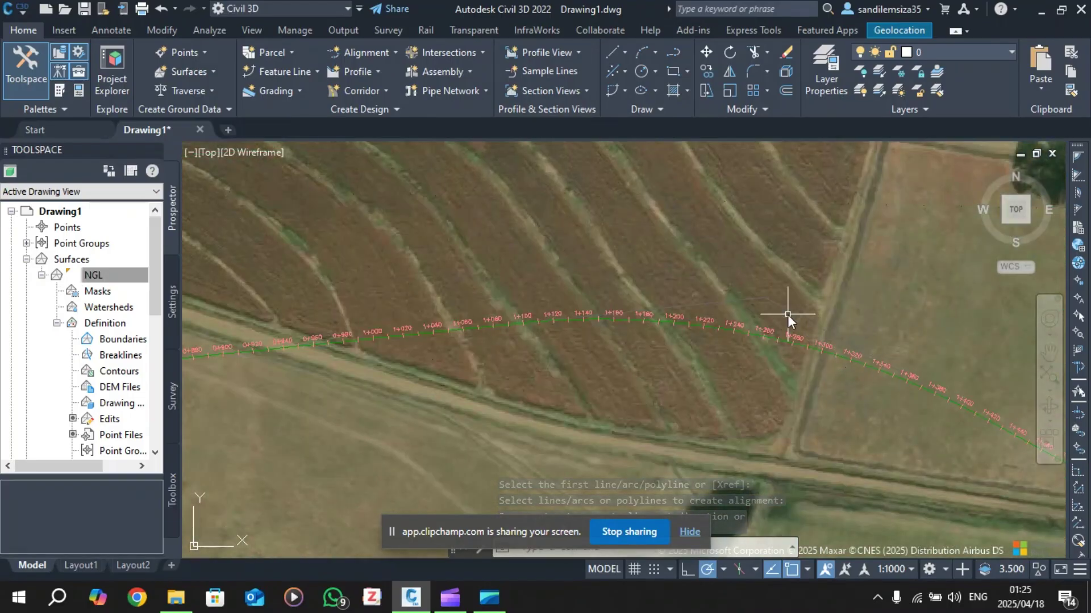
scroll(765, 306, down, 6)
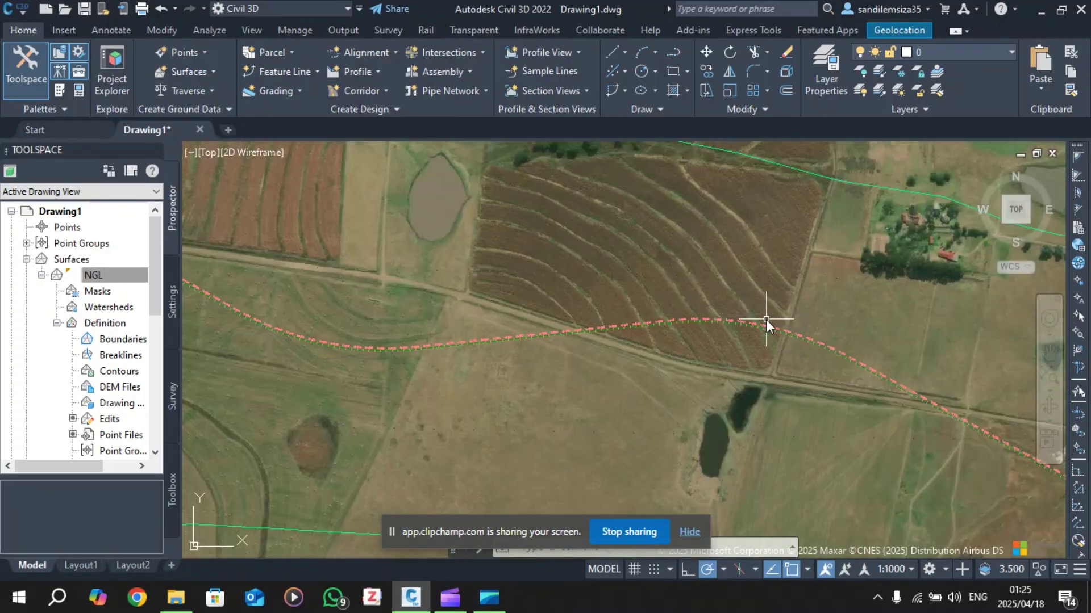
scroll(792, 343, up, 8)
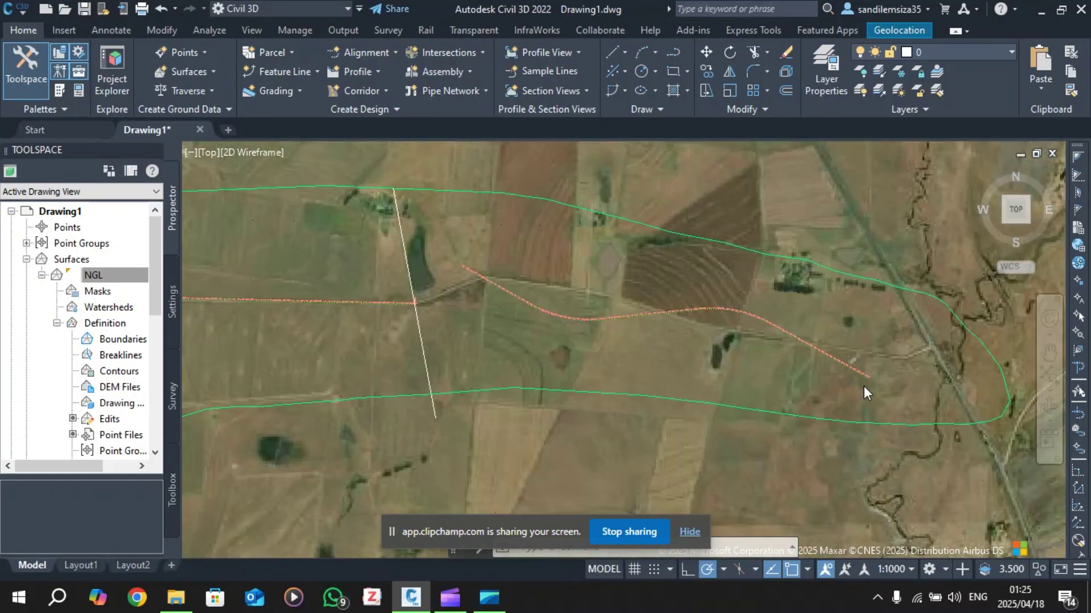
scroll(864, 338, up, 2)
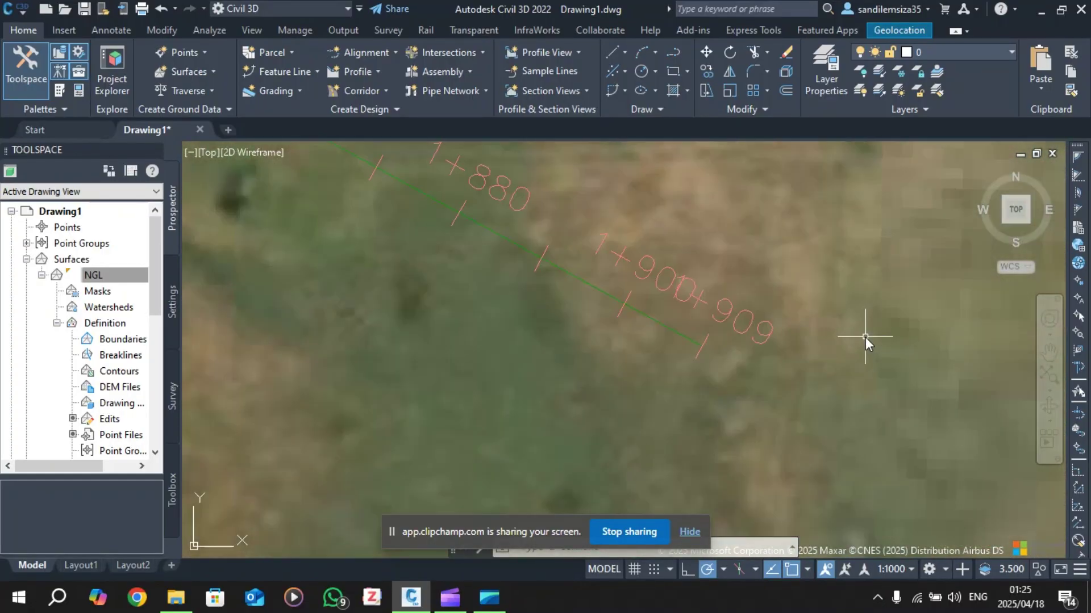
scroll(768, 332, down, 8)
scroll(620, 331, down, 3)
scroll(511, 285, up, 6)
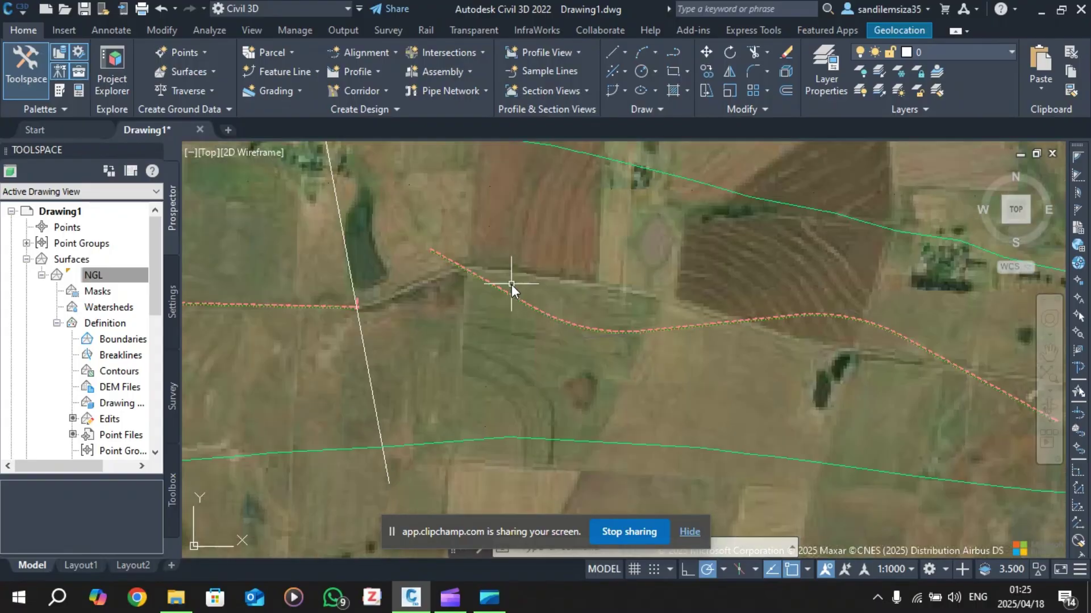
scroll(637, 326, up, 5)
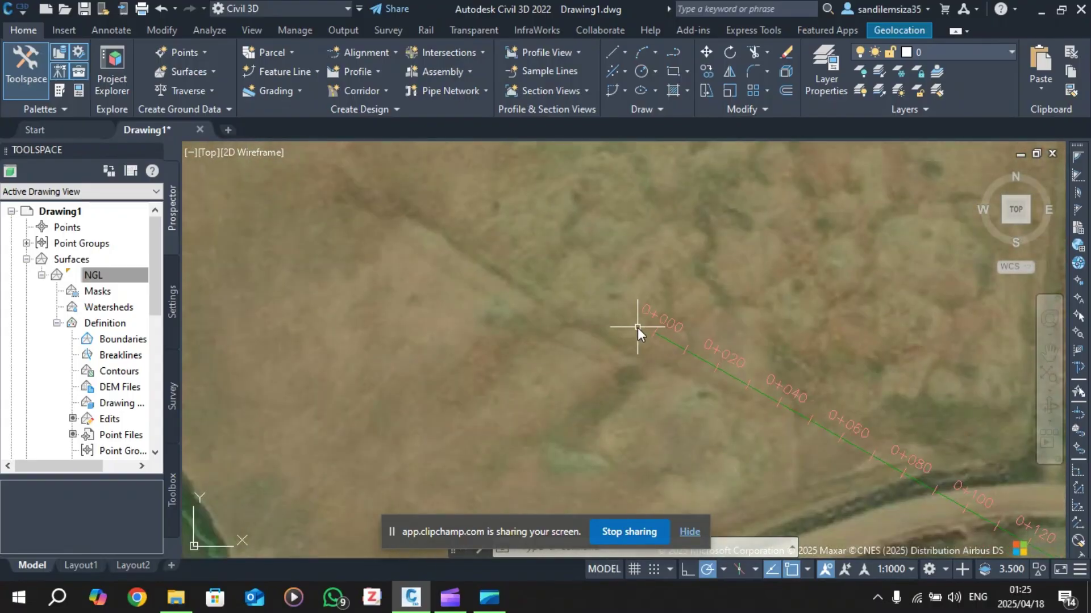
scroll(636, 326, down, 5)
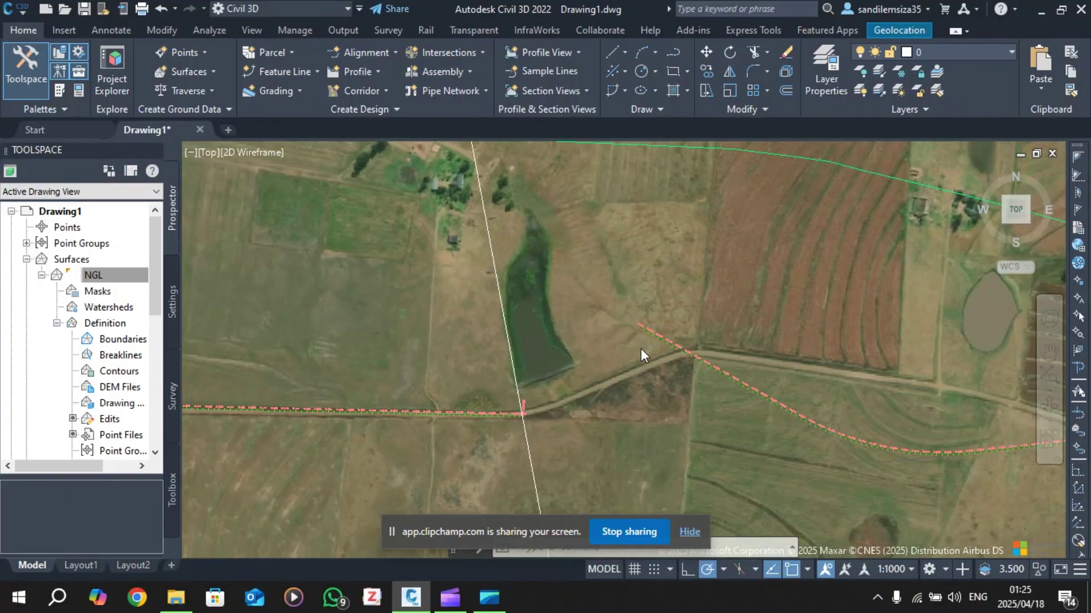
scroll(647, 343, up, 5)
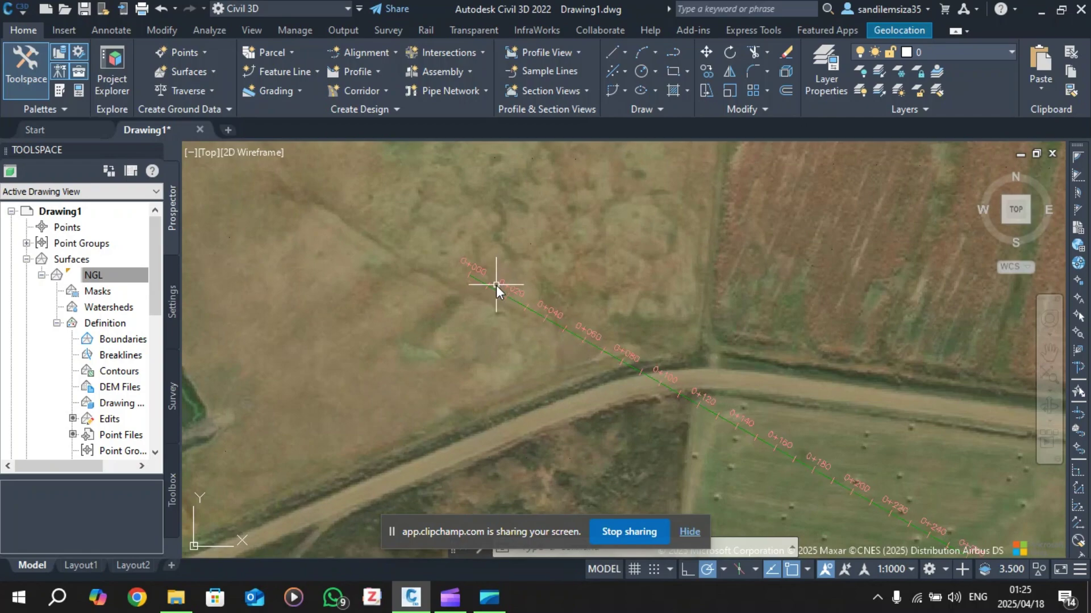
scroll(492, 285, down, 5)
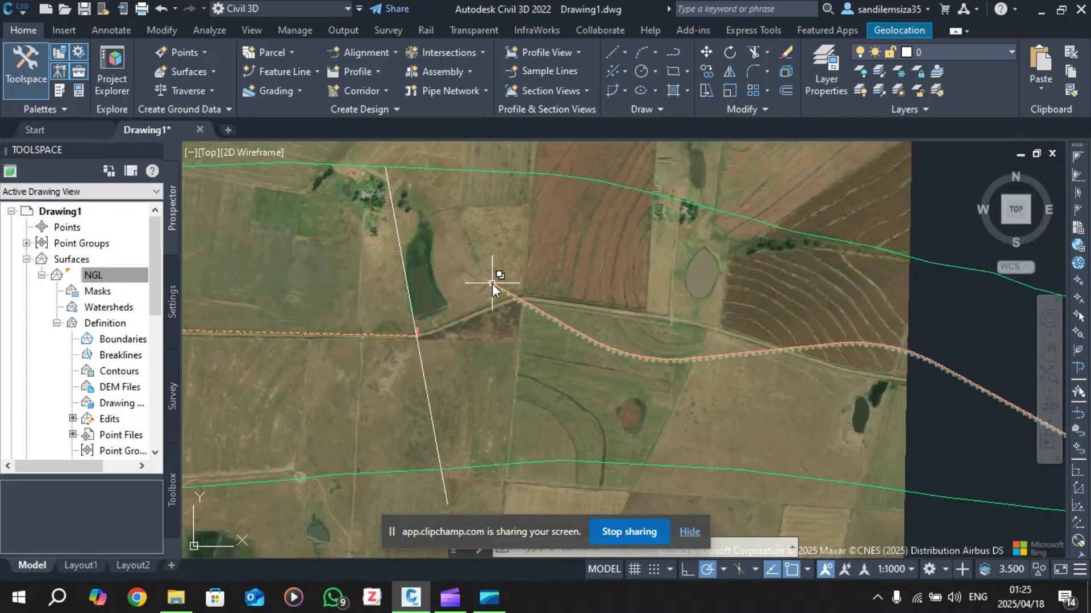
Step: Examine the station labels and tangent lines along the new alignment's first curve
scroll(588, 342, up, 5)
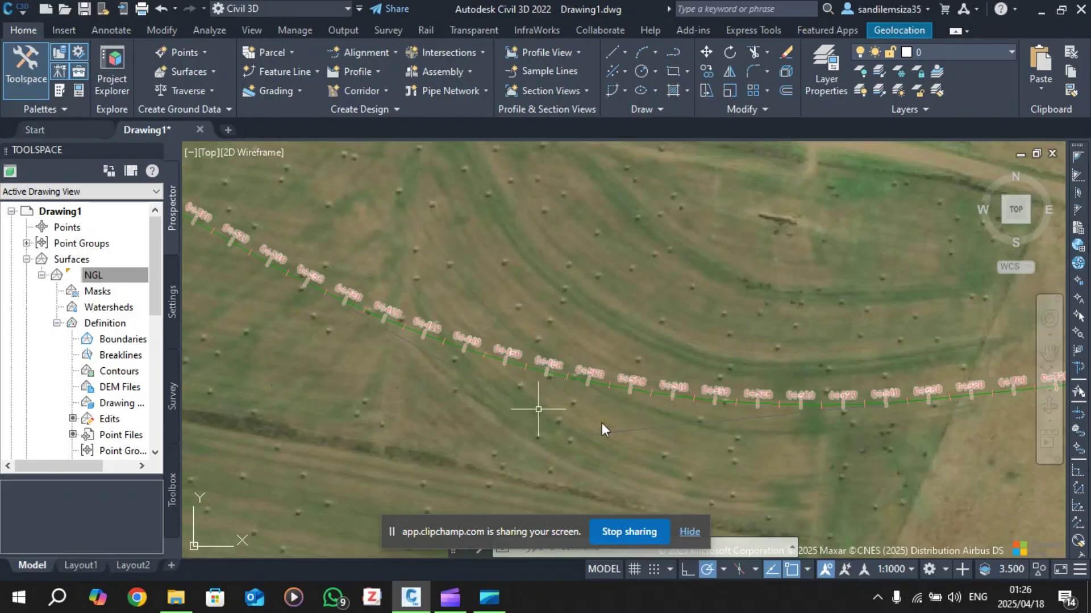
scroll(540, 364, down, 2)
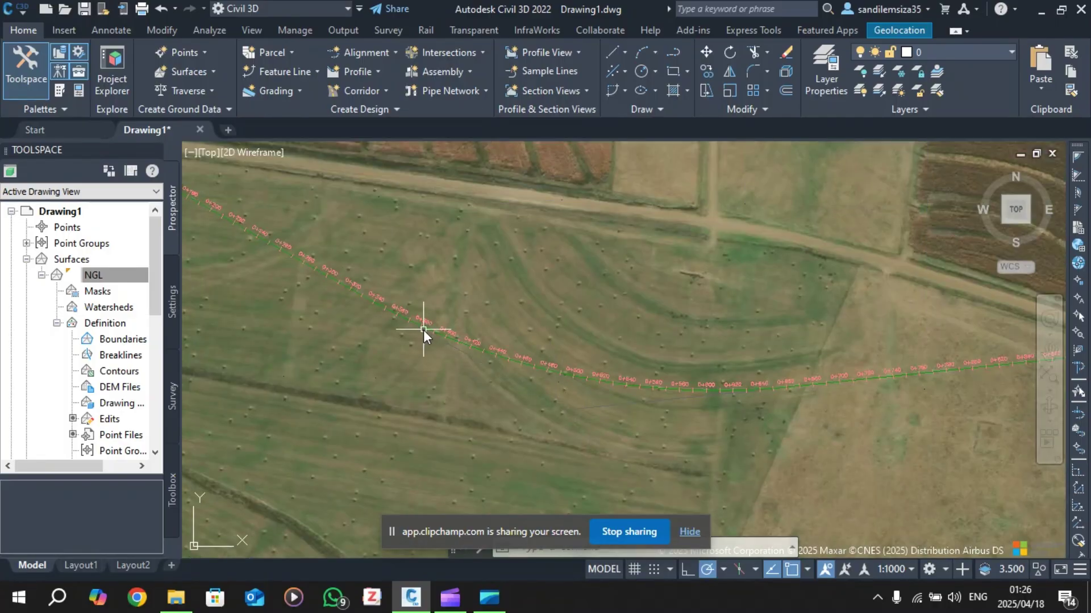
scroll(534, 348, down, 4)
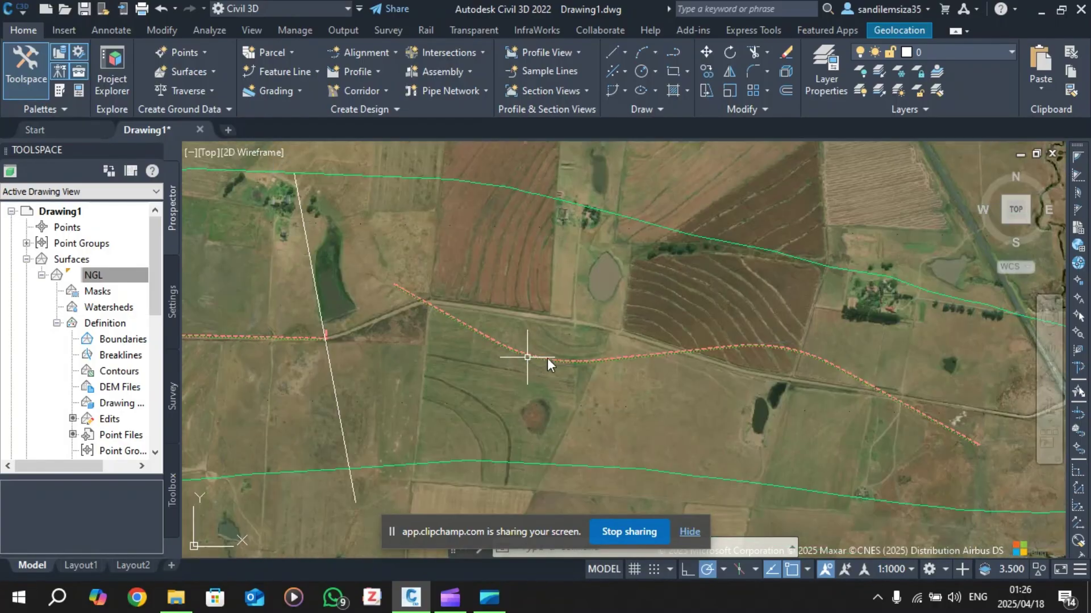
scroll(594, 370, up, 3)
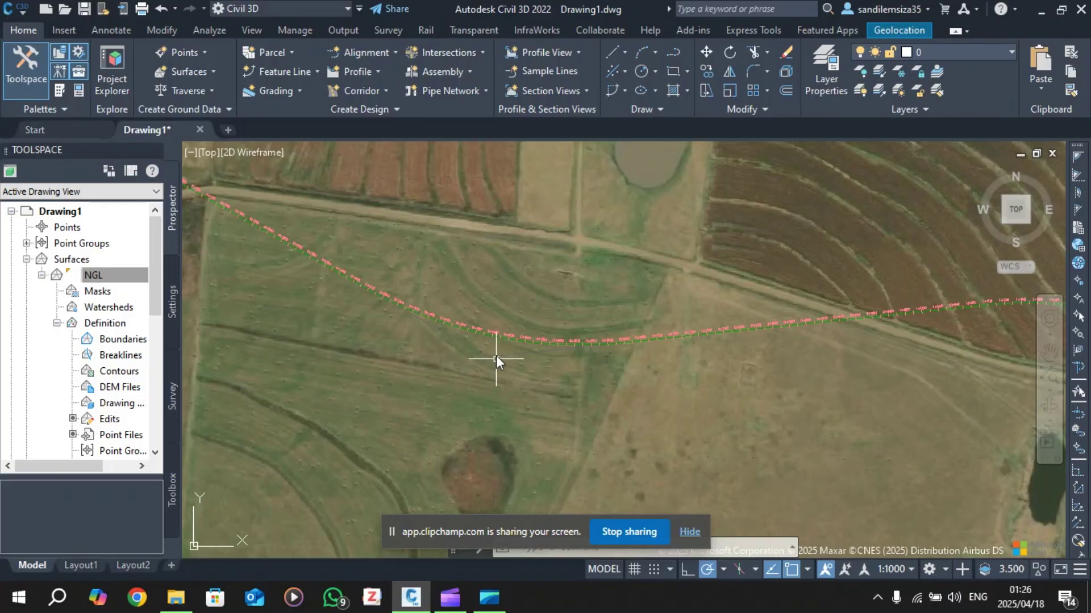
scroll(486, 323, up, 3)
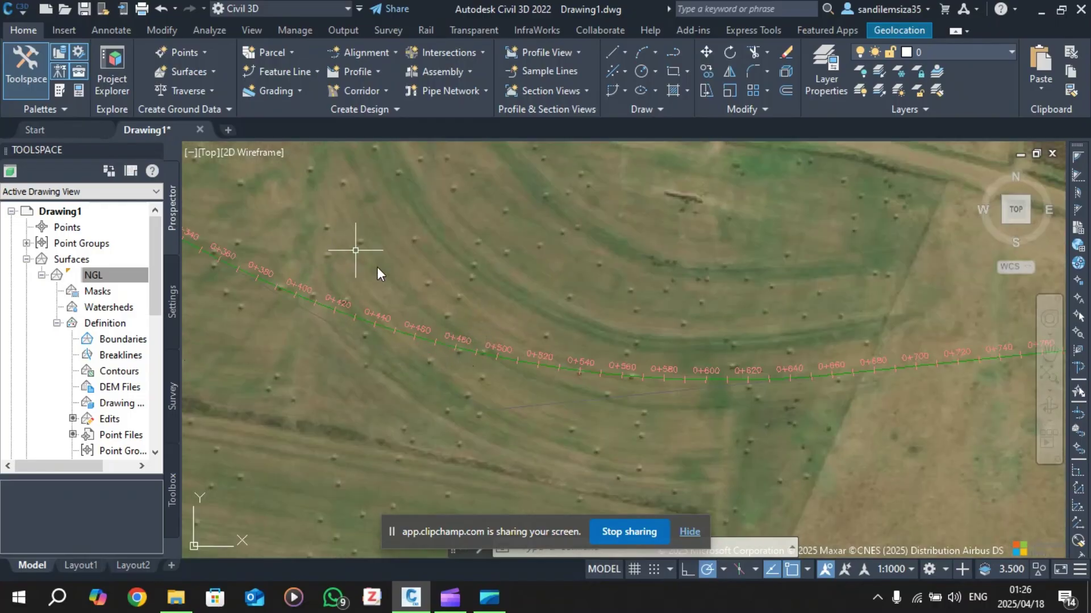
scroll(432, 350, down, 4)
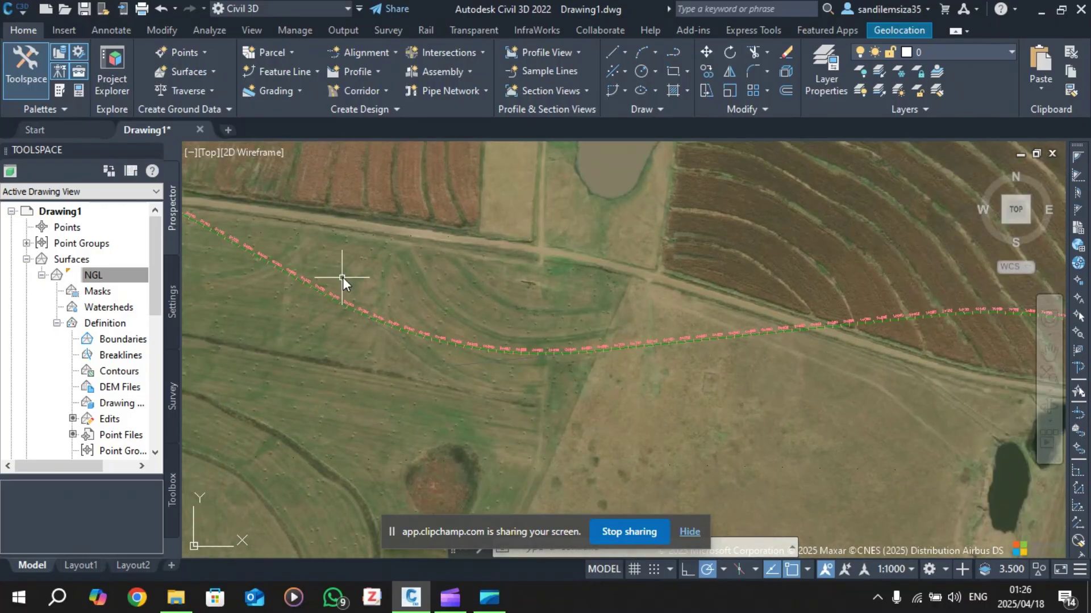
scroll(398, 264, up, 3)
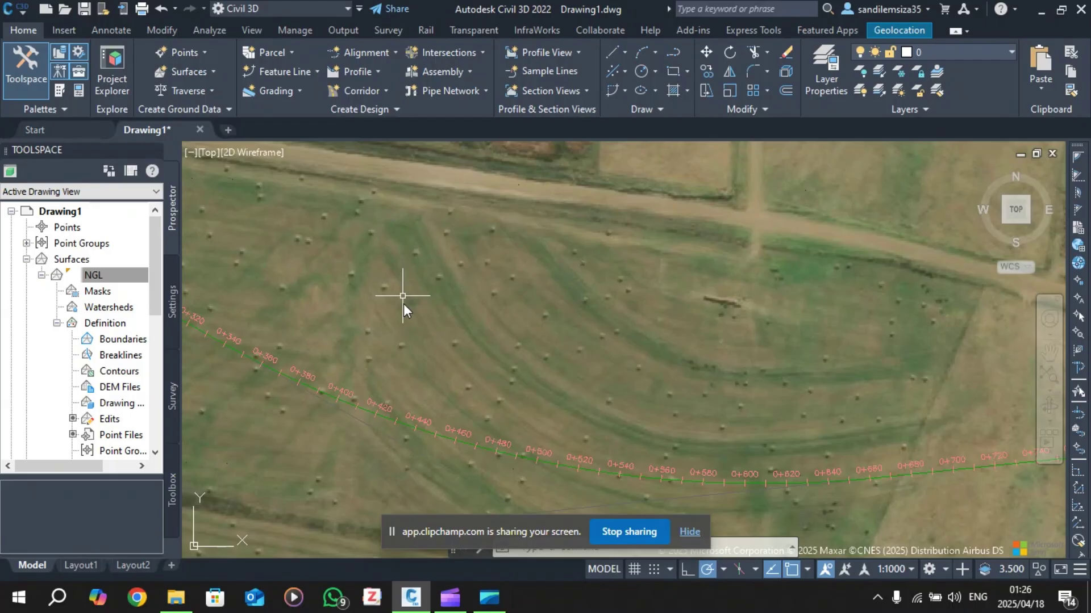
Step: Open the label settings of the new curved alignment and choose Geometry Points with the Perpendicular with Tick and Line style
click(388, 419)
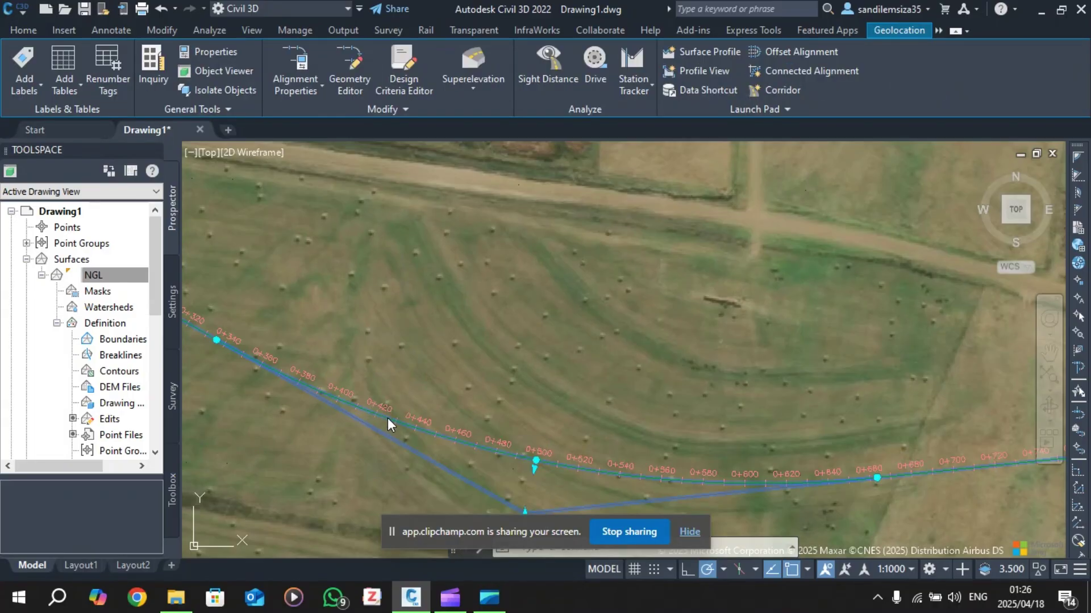
right_click(387, 423)
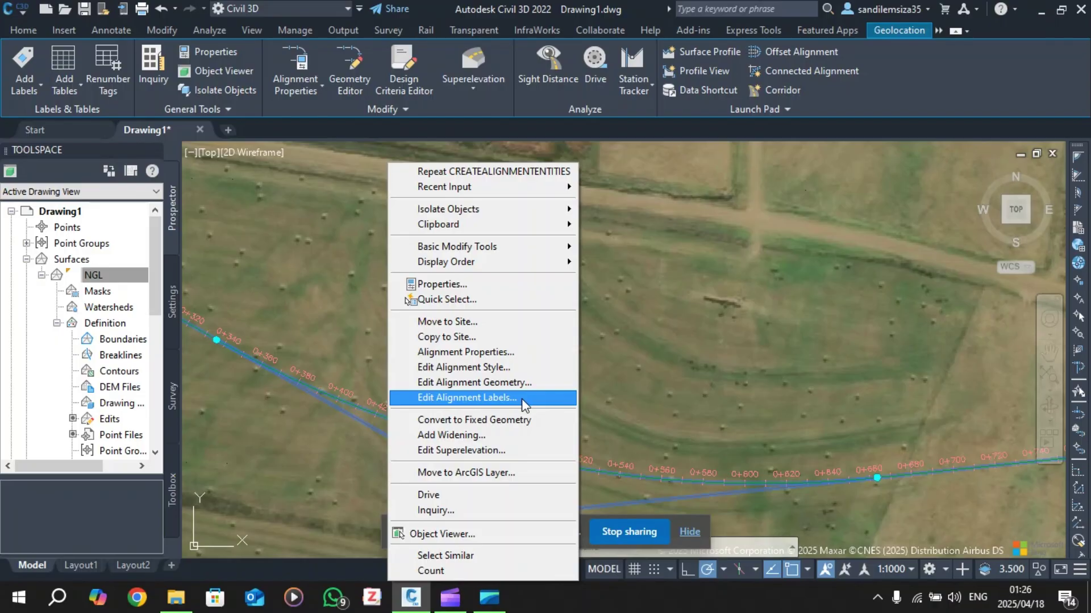
click(455, 398)
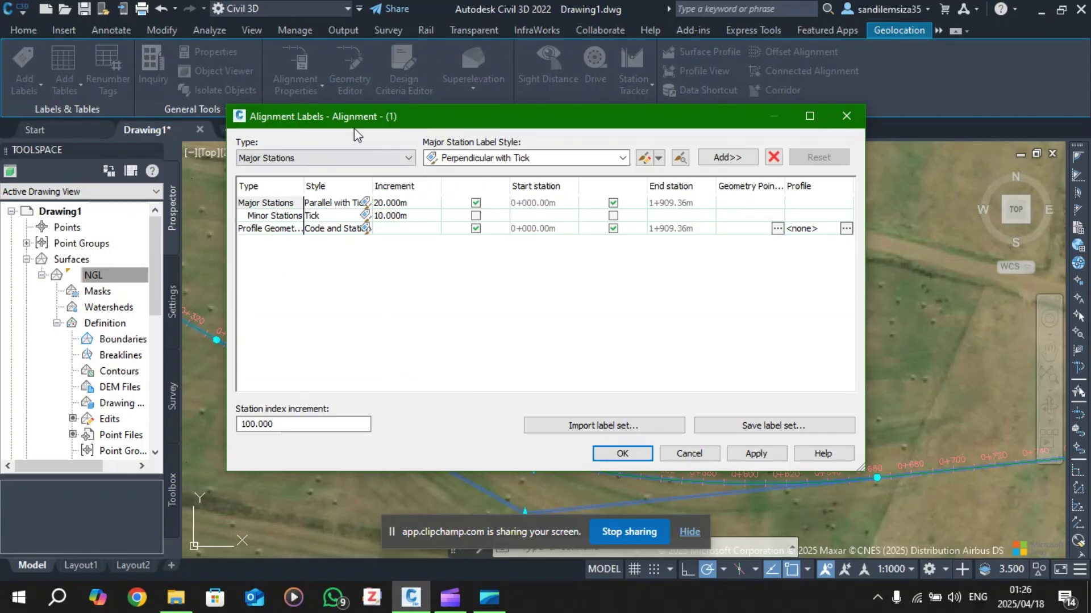
drag(354, 124, 236, 94)
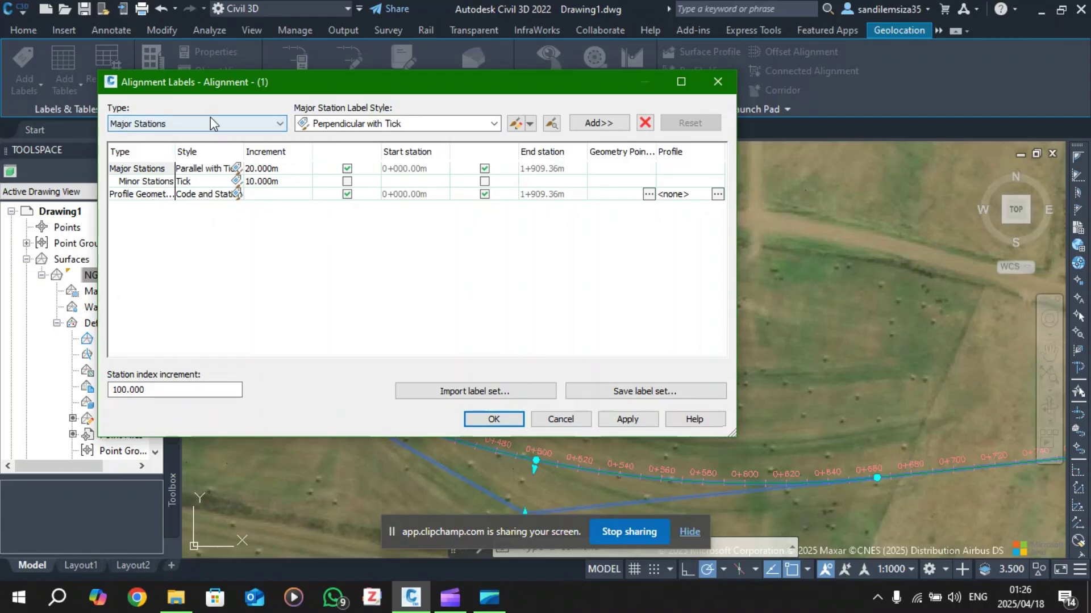
click(159, 123)
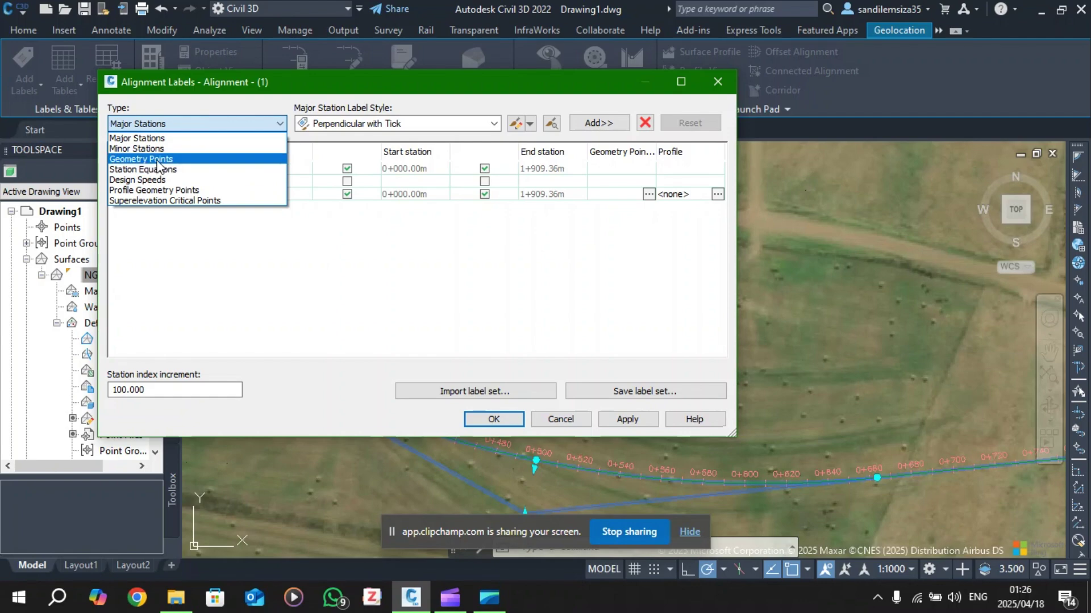
key(Escape)
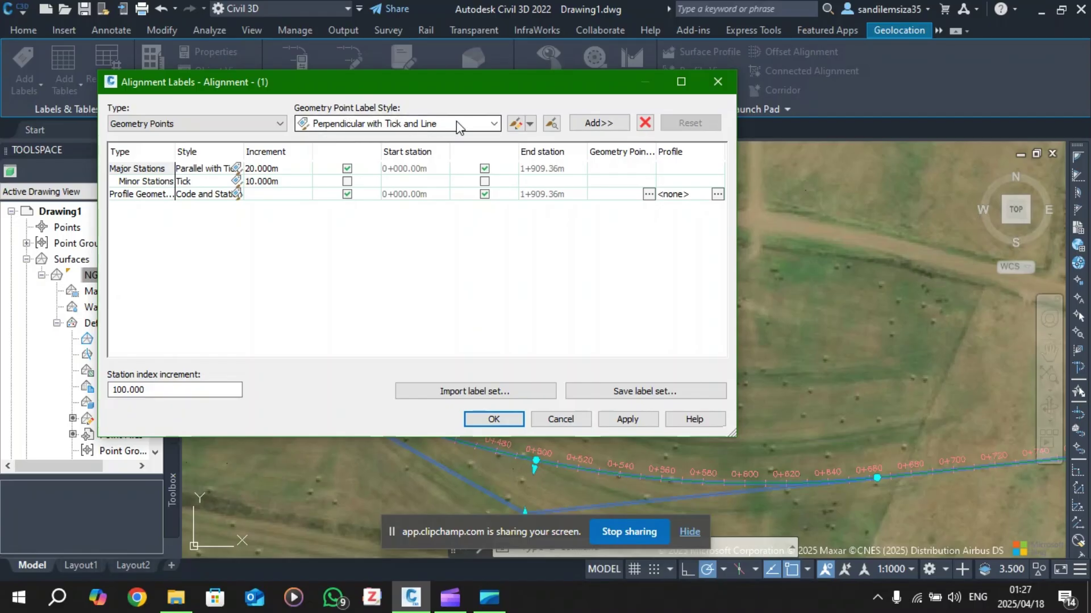
click(490, 125)
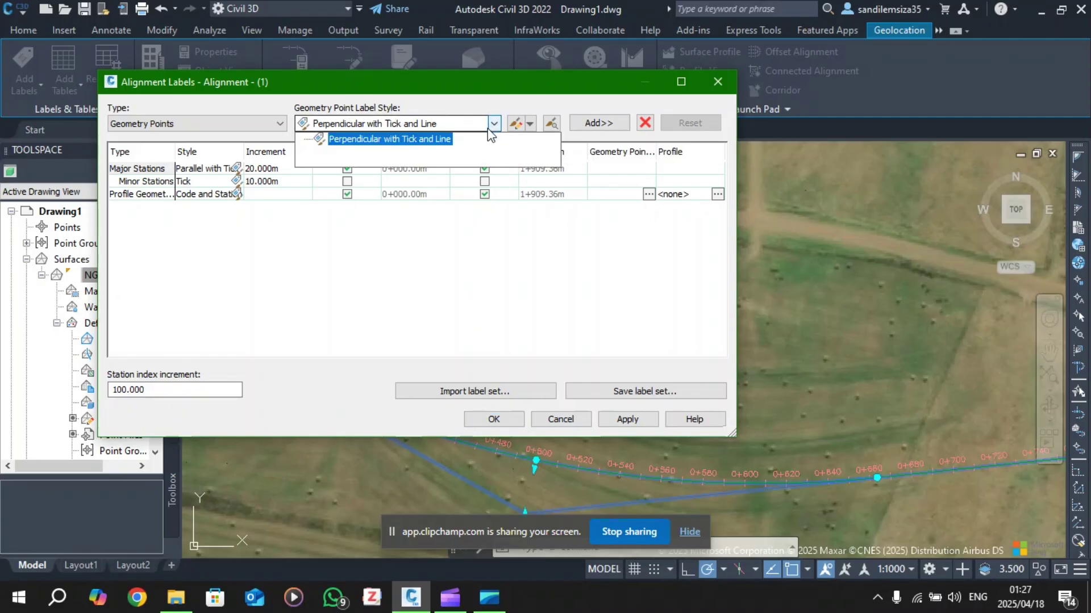
click(443, 140)
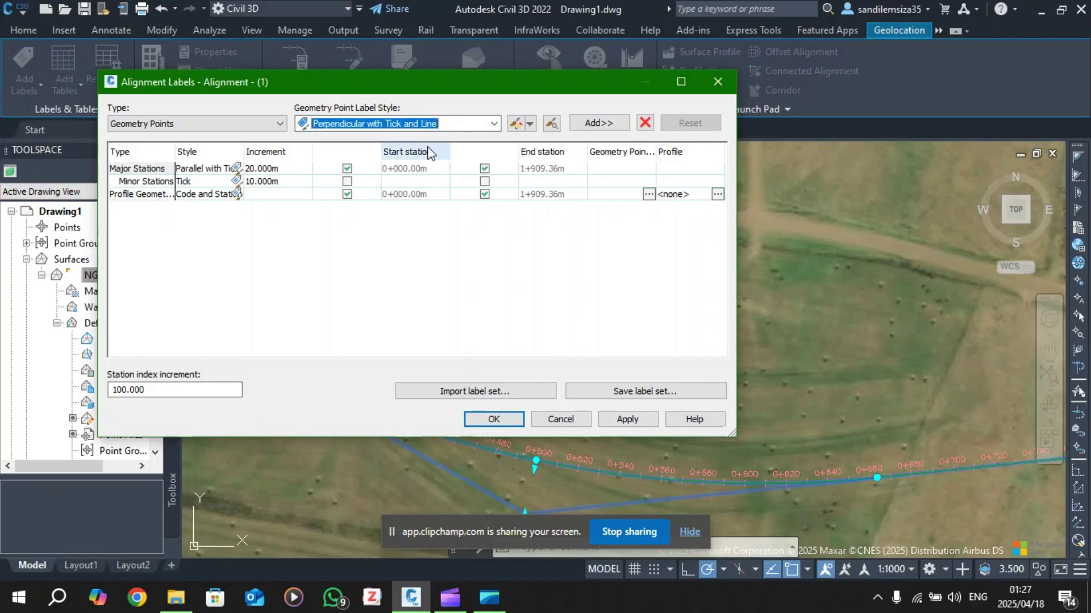
Step: Add geometry point labels for all the listed point types and apply them to the alignment
click(600, 123)
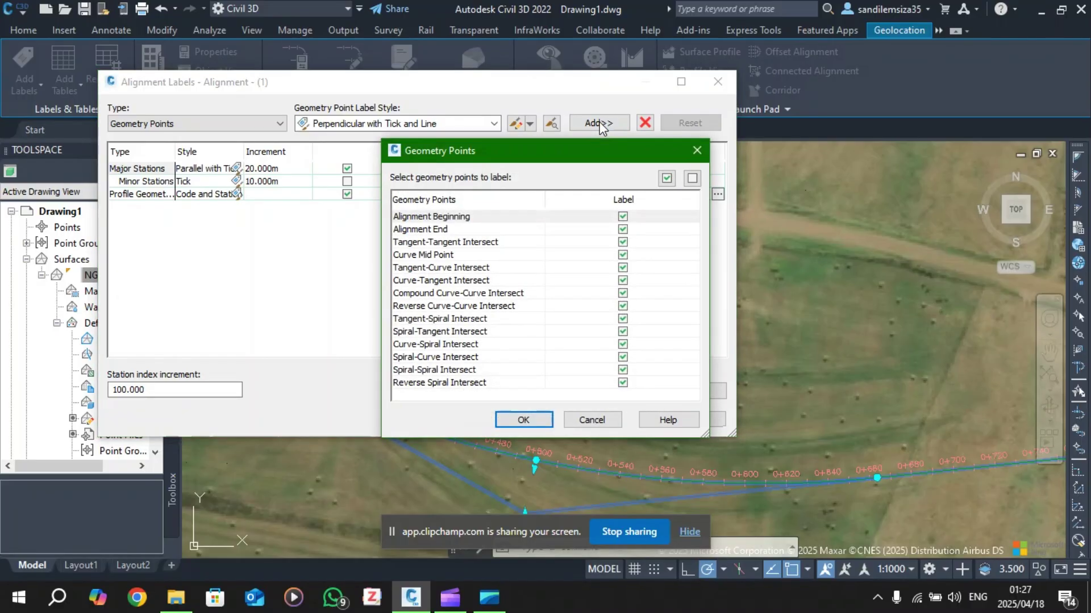
drag(553, 148, 293, 118)
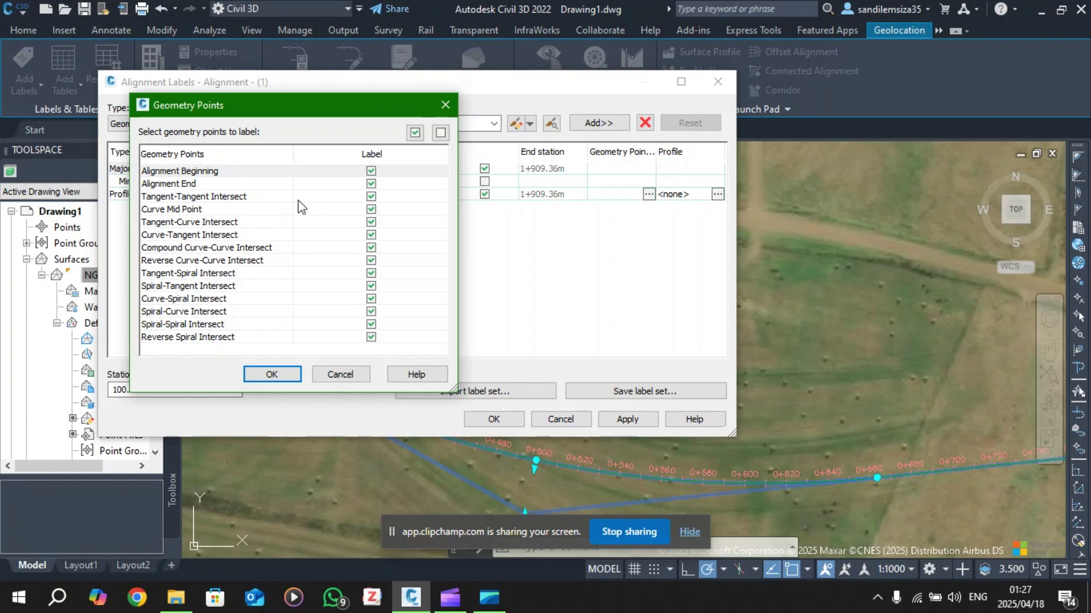
click(372, 171)
click(271, 375)
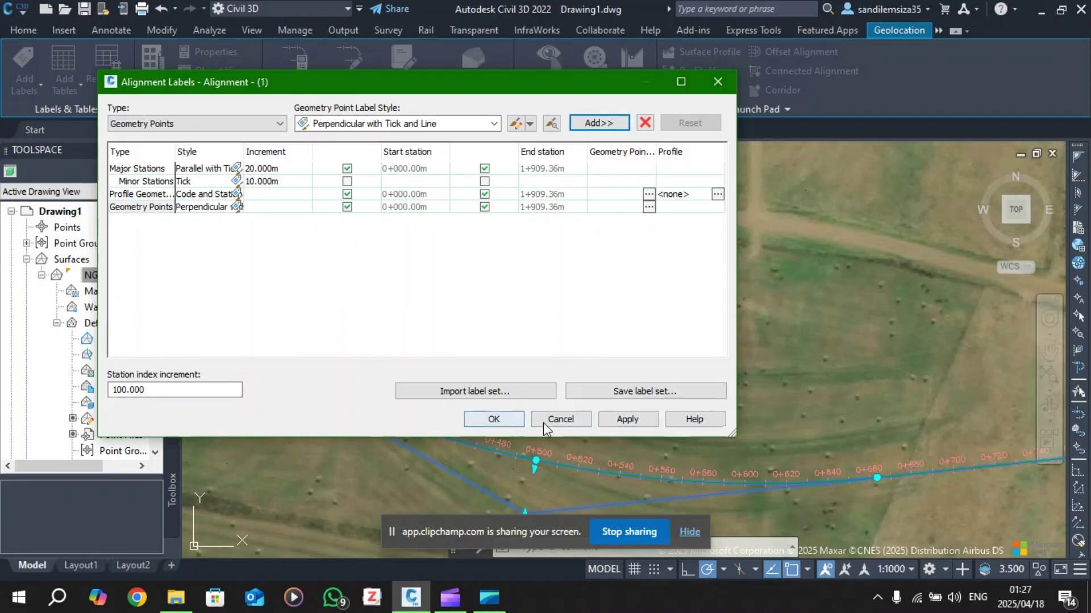
click(621, 419)
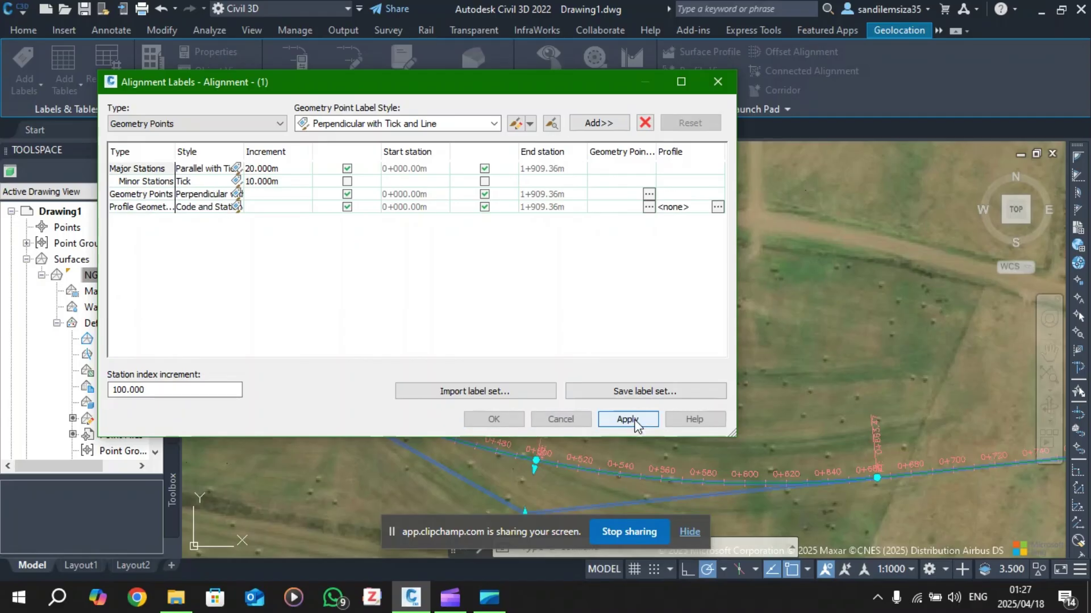
click(494, 420)
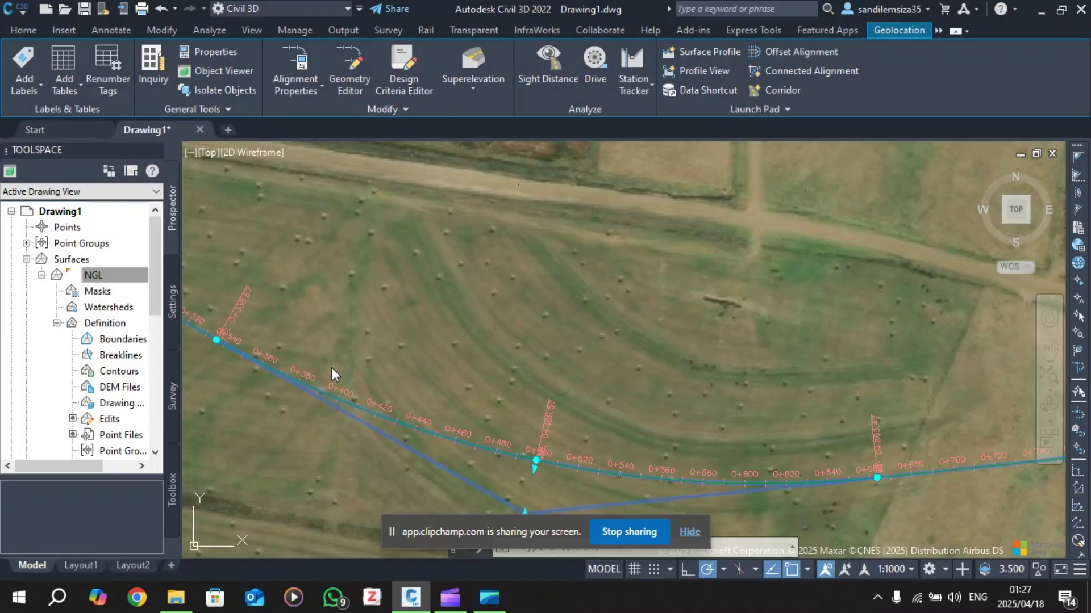
Step: Examine the geometry point labels at the start, midpoint and end of the alignment's first curve
scroll(570, 427, down, 2)
scroll(572, 431, up, 2)
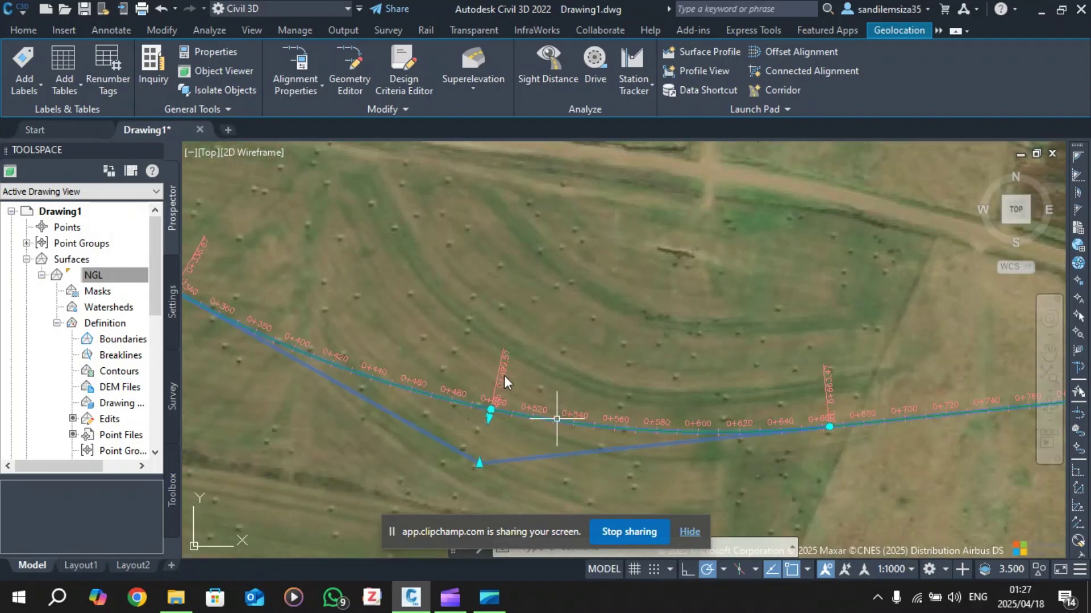
scroll(511, 369, up, 2)
scroll(528, 363, down, 2)
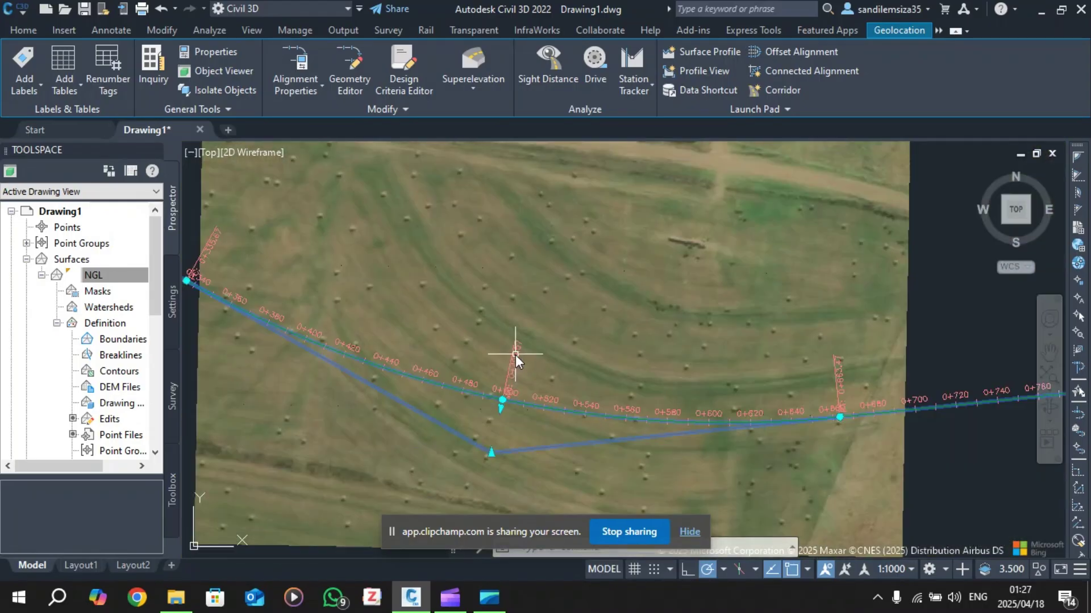
scroll(431, 329, up, 1)
scroll(318, 278, up, 2)
scroll(438, 304, down, 3)
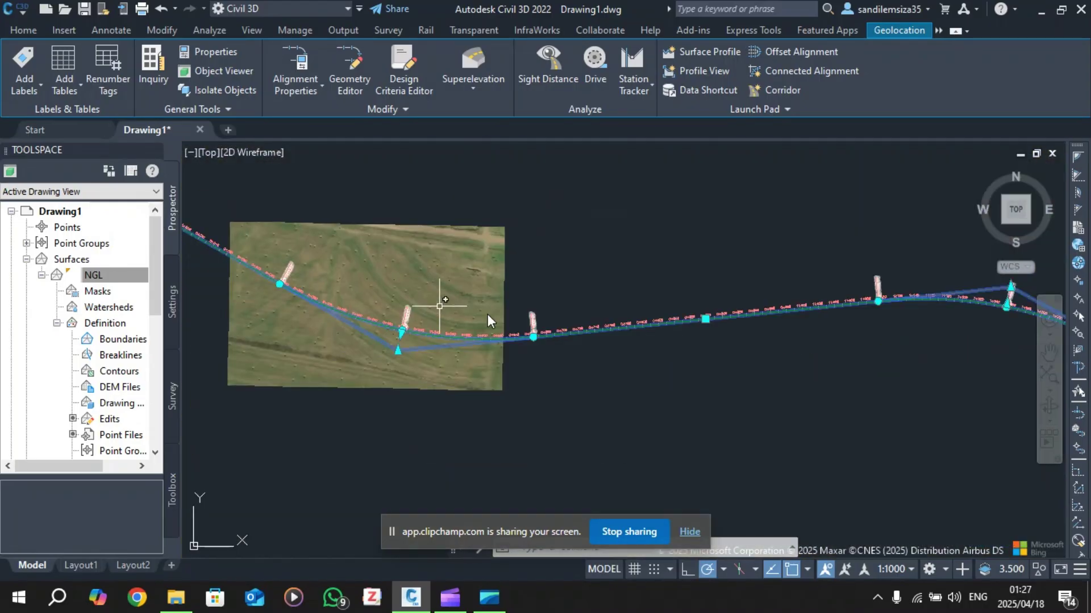
scroll(516, 320, up, 2)
scroll(517, 319, up, 2)
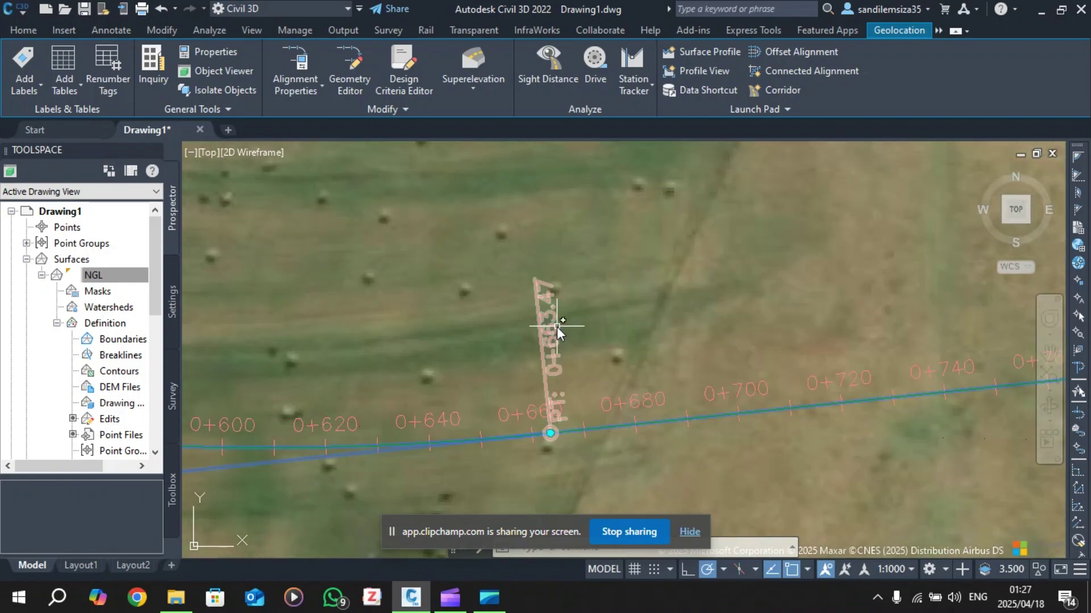
scroll(560, 341, down, 5)
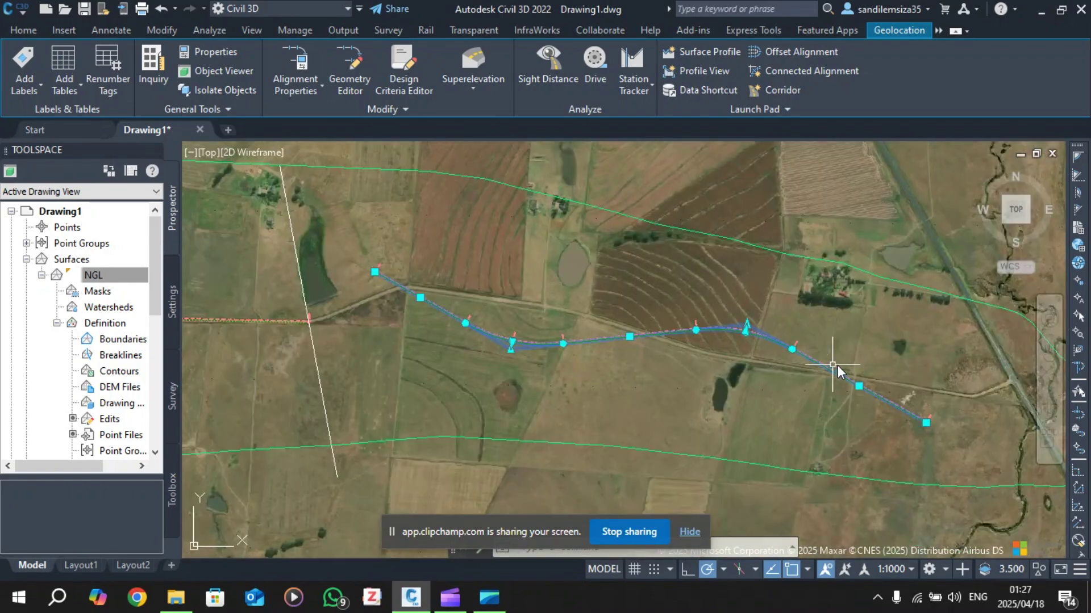
Step: Examine the geometry point labels at the alignment's beginning and end, then deselect it and review the whole route
scroll(399, 284, up, 3)
scroll(399, 284, up, 2)
scroll(343, 261, up, 2)
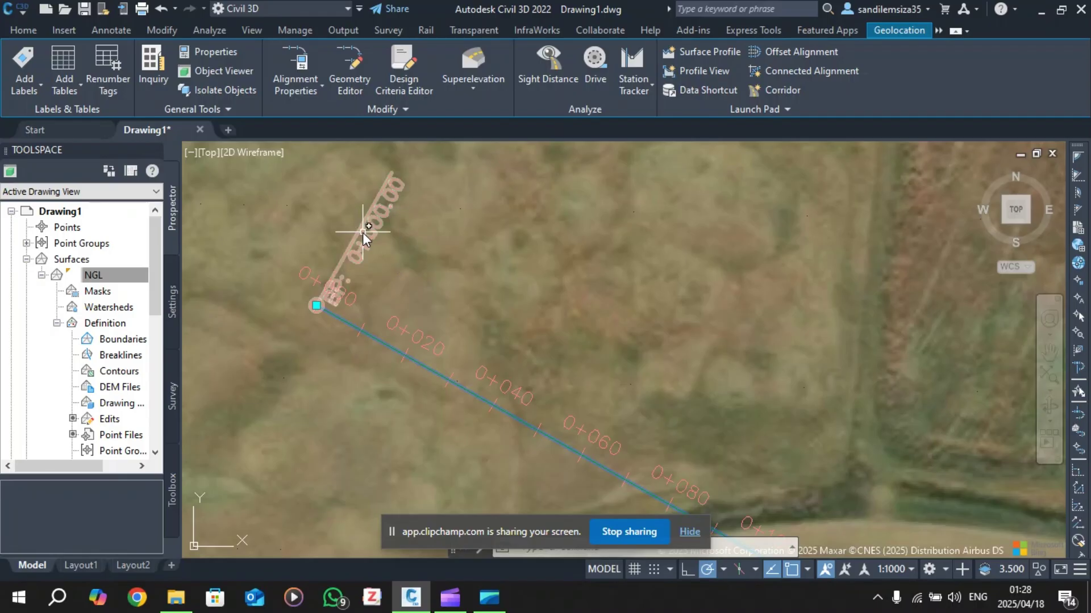
scroll(359, 256, down, 6)
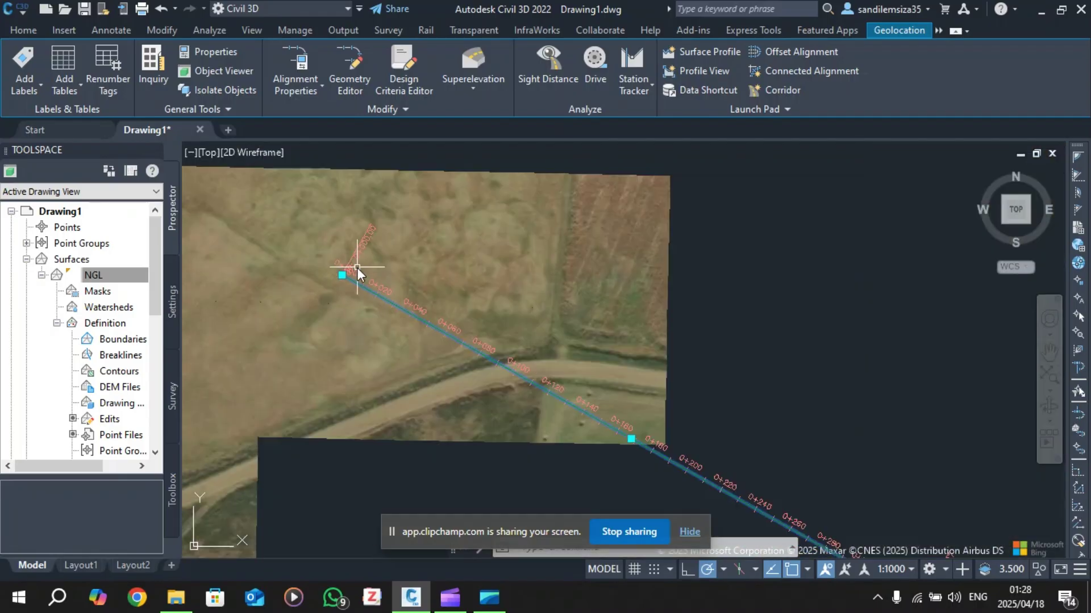
scroll(924, 414, up, 2)
scroll(855, 451, up, 4)
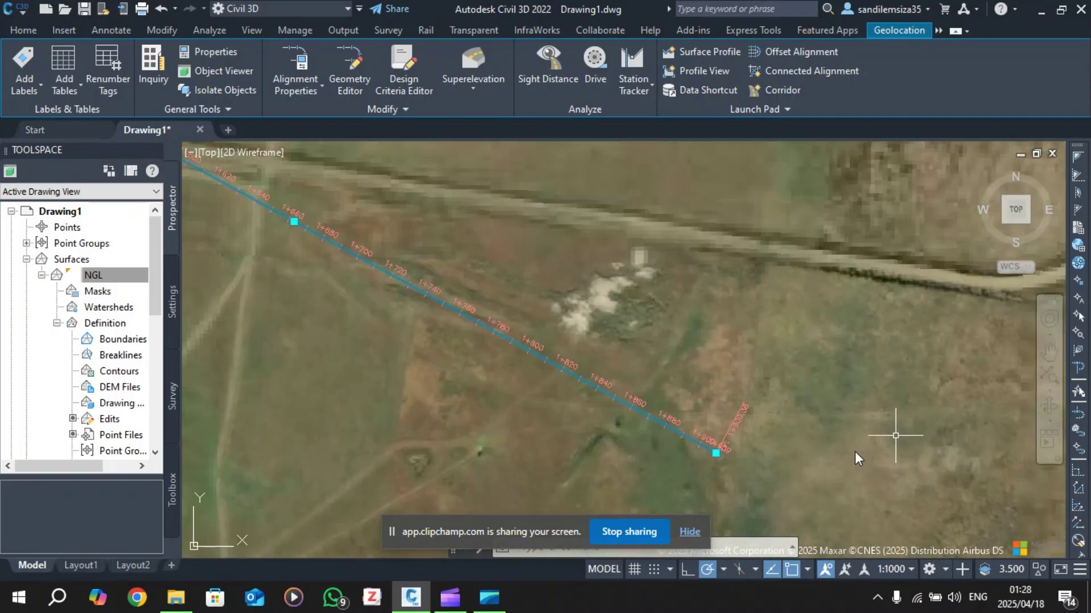
scroll(570, 416, down, 5)
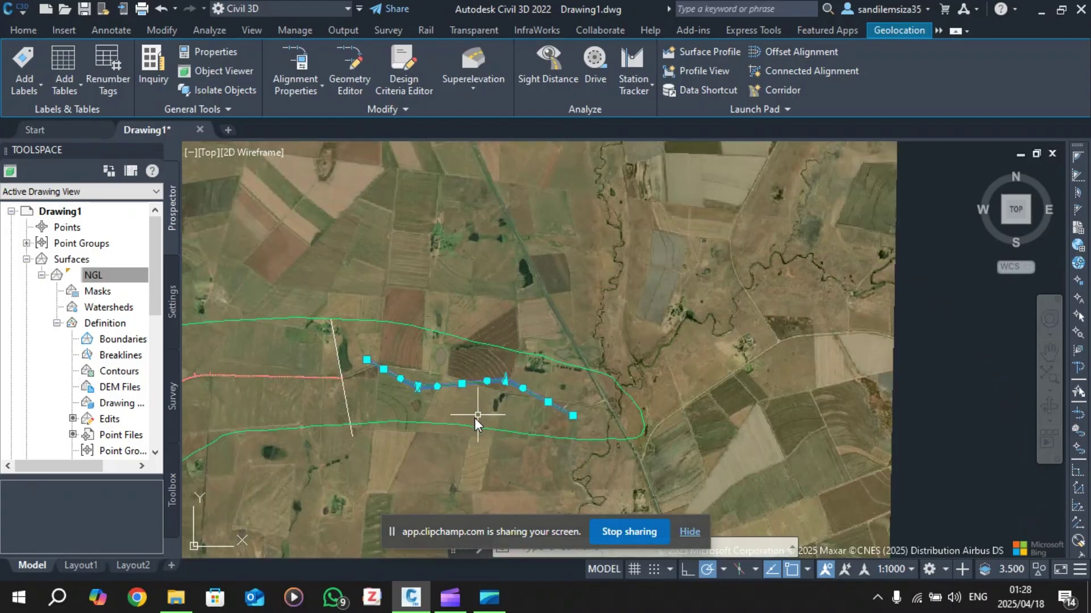
scroll(392, 417, up, 2)
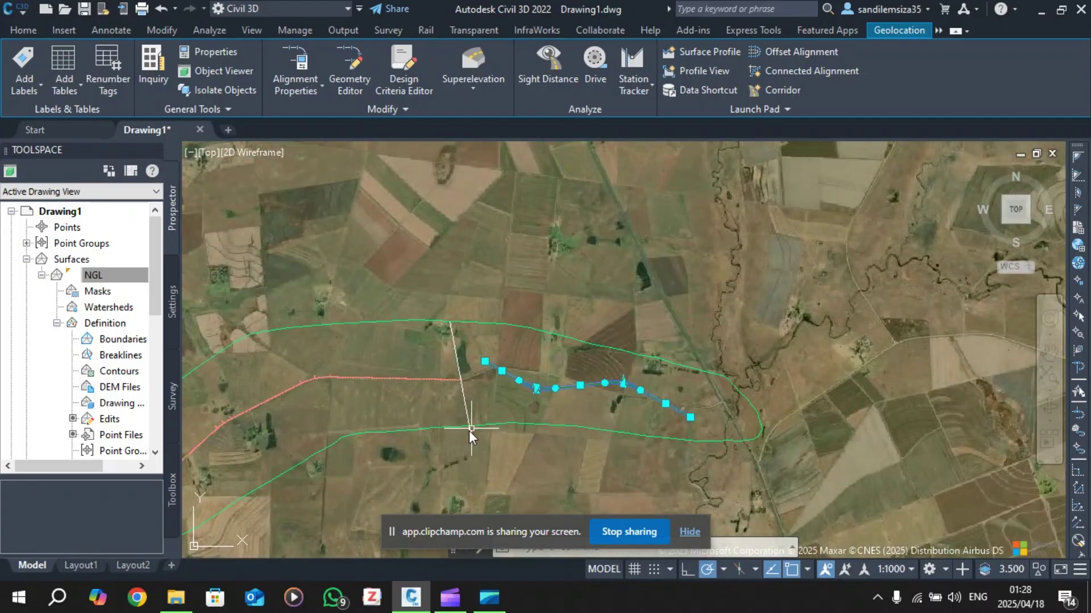
scroll(483, 420, up, 3)
key(Escape)
scroll(639, 359, down, 4)
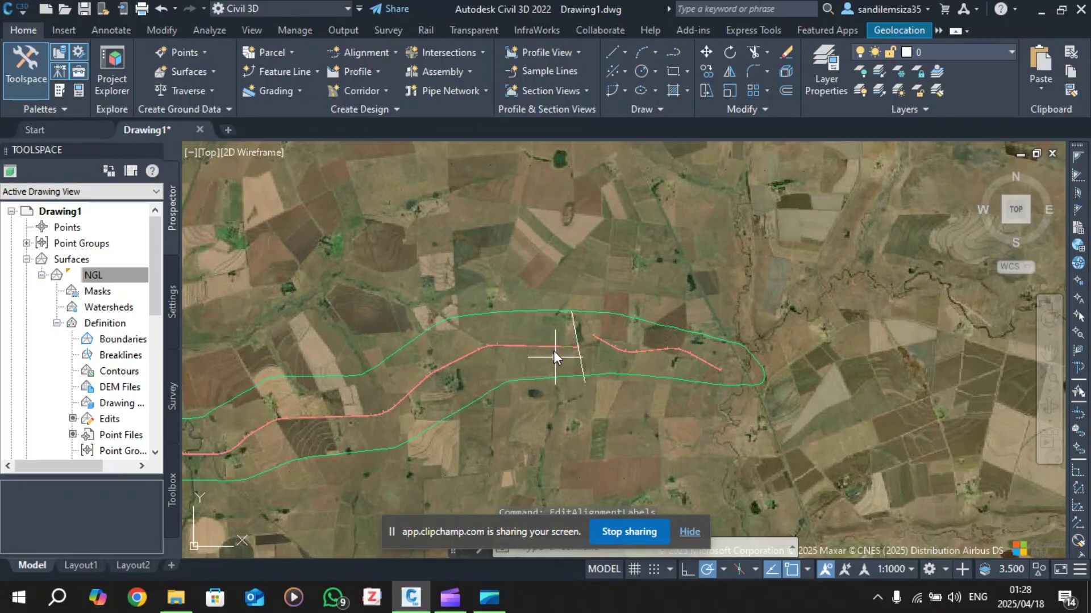
Step: Start creating an alignment from the straight line crossing the road centerline's eastern end, accepting its default direction
scroll(554, 357, up, 6)
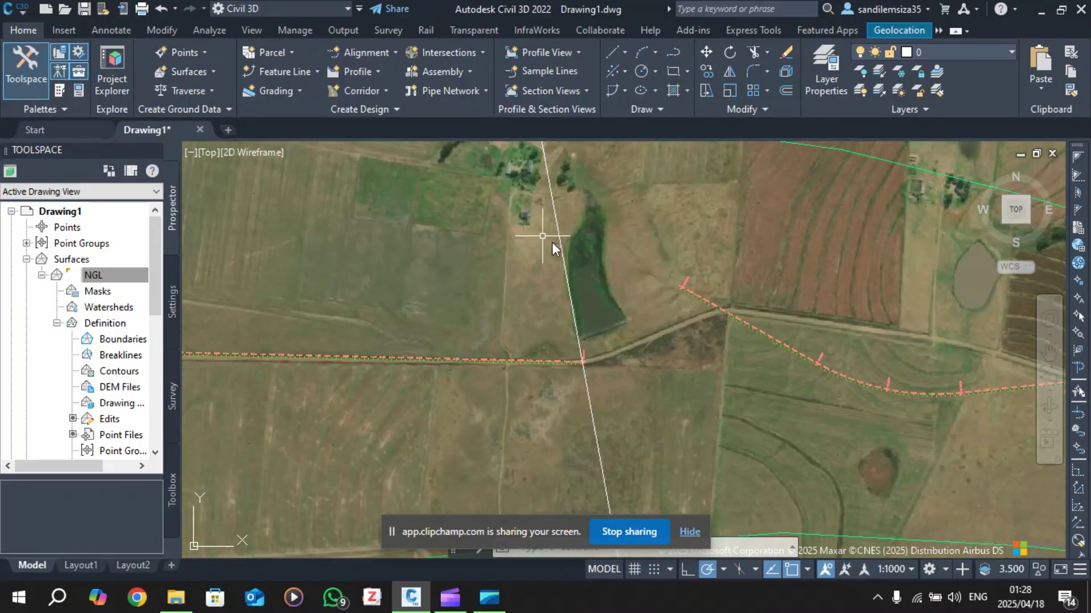
scroll(554, 245, down, 2)
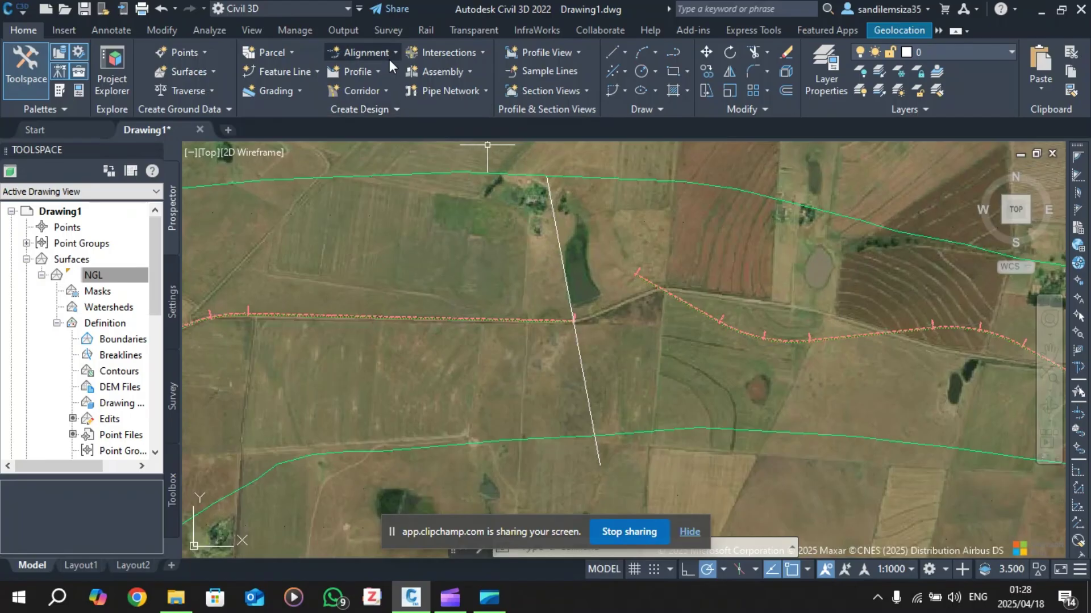
click(390, 56)
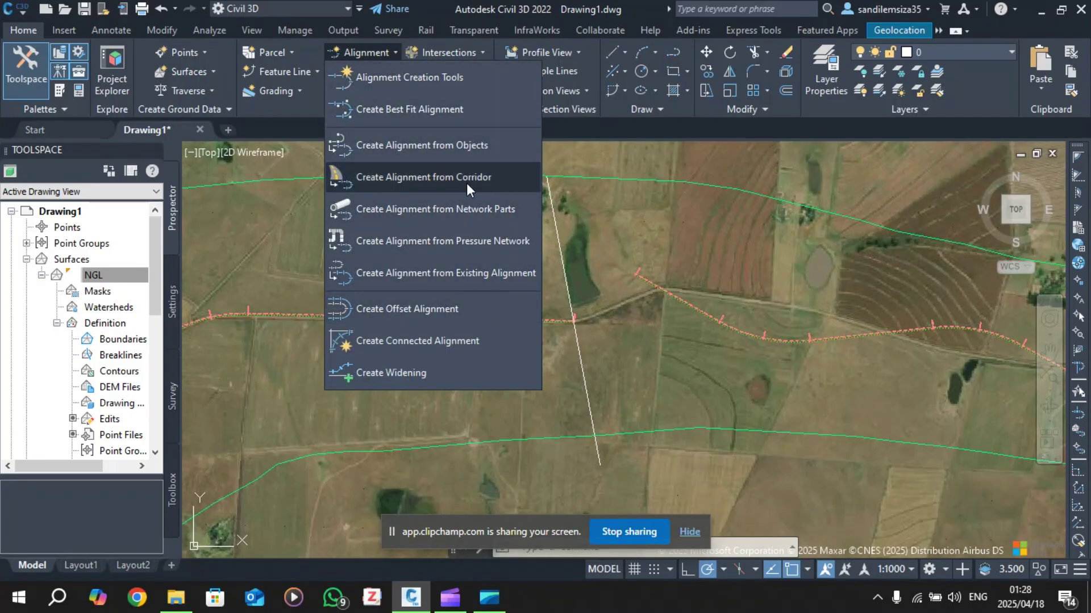
click(448, 149)
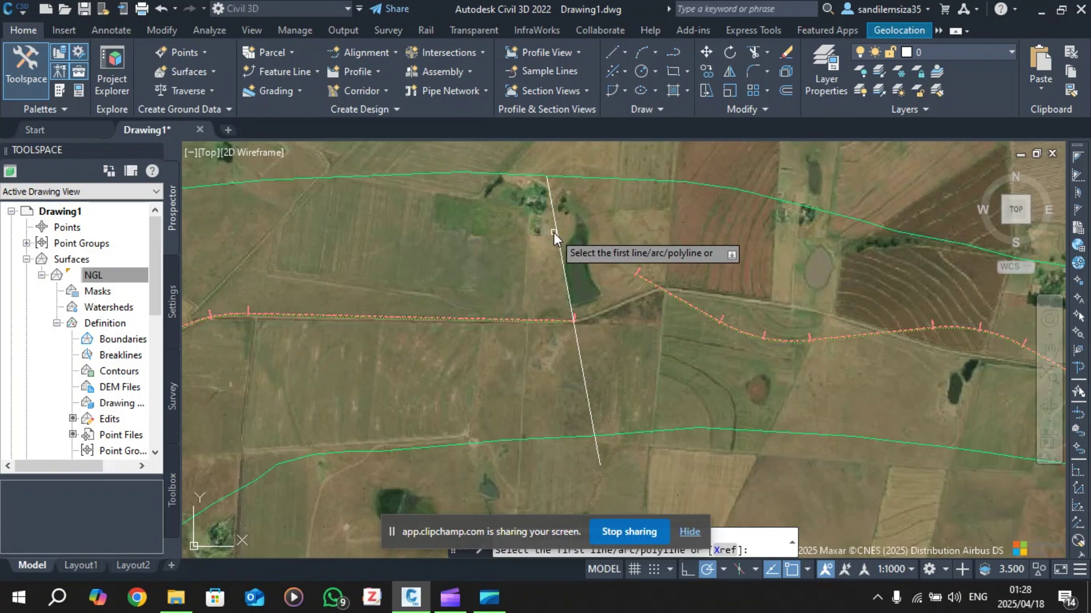
click(554, 232)
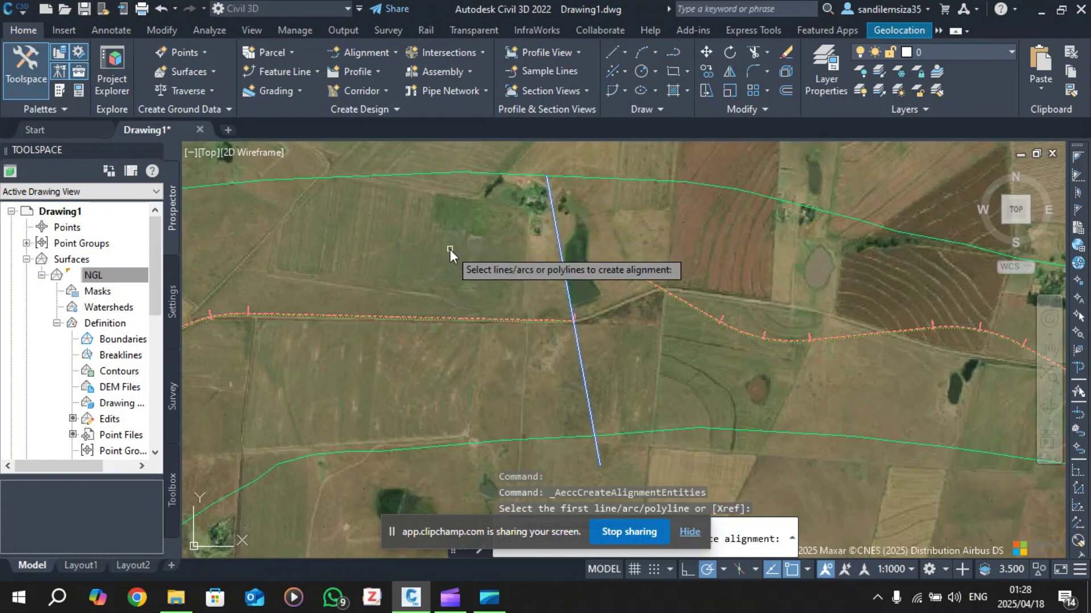
key(Return)
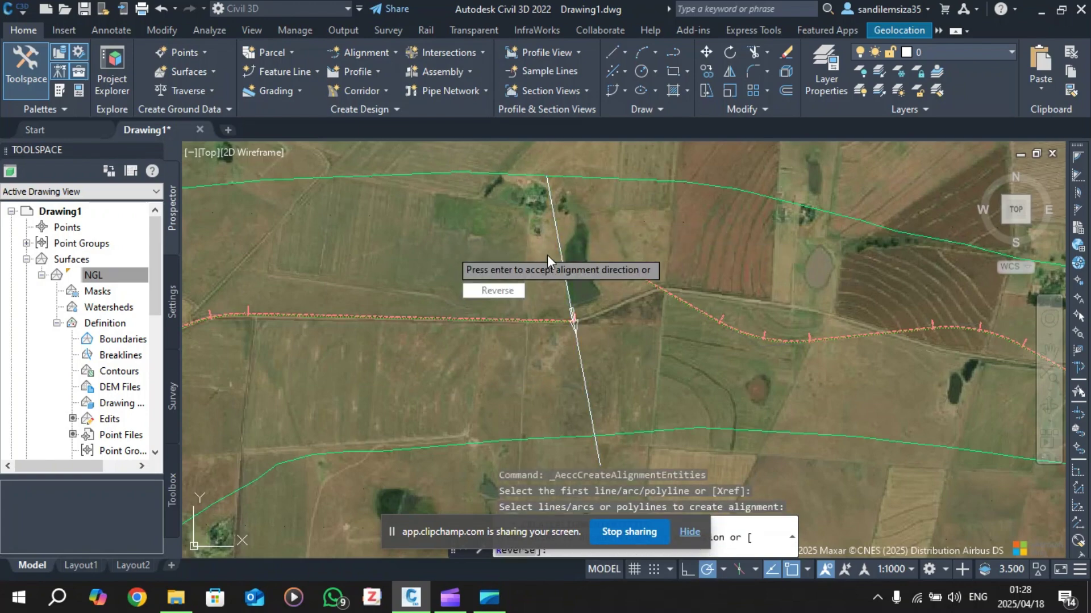
key(Return)
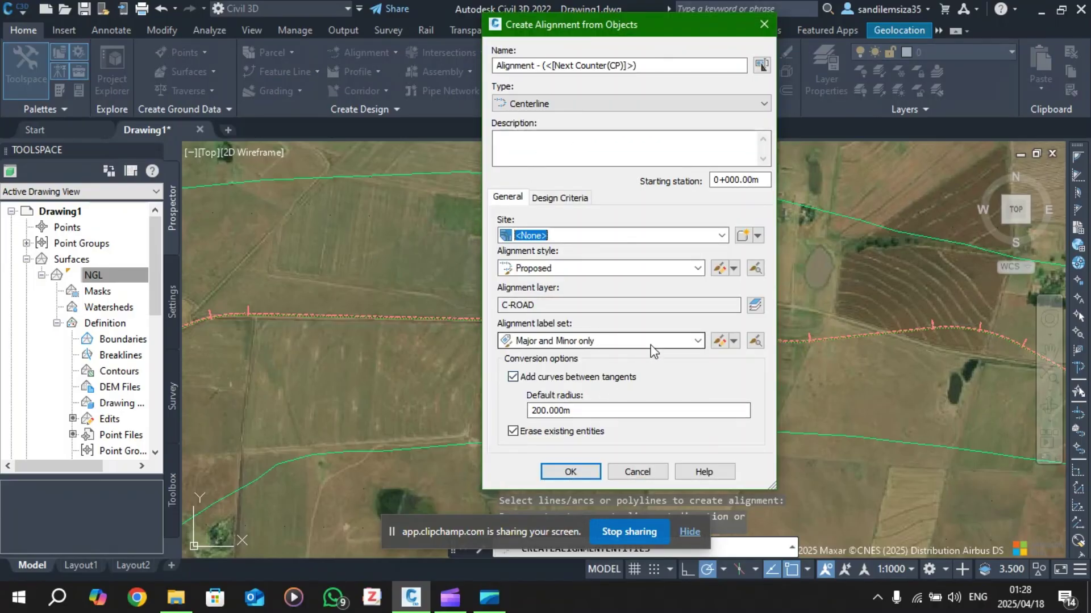
Step: Set the alignment label set to _No Labels and create the crossing alignment, keeping the 200 m default radius and erasing the original line
click(628, 341)
click(546, 358)
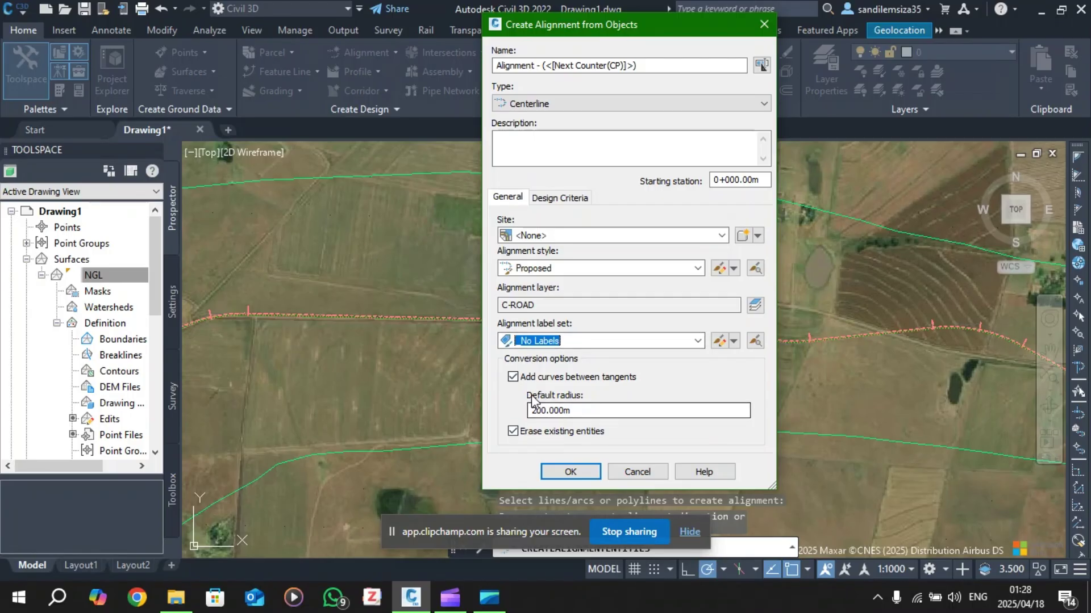
drag(534, 26, 206, 53)
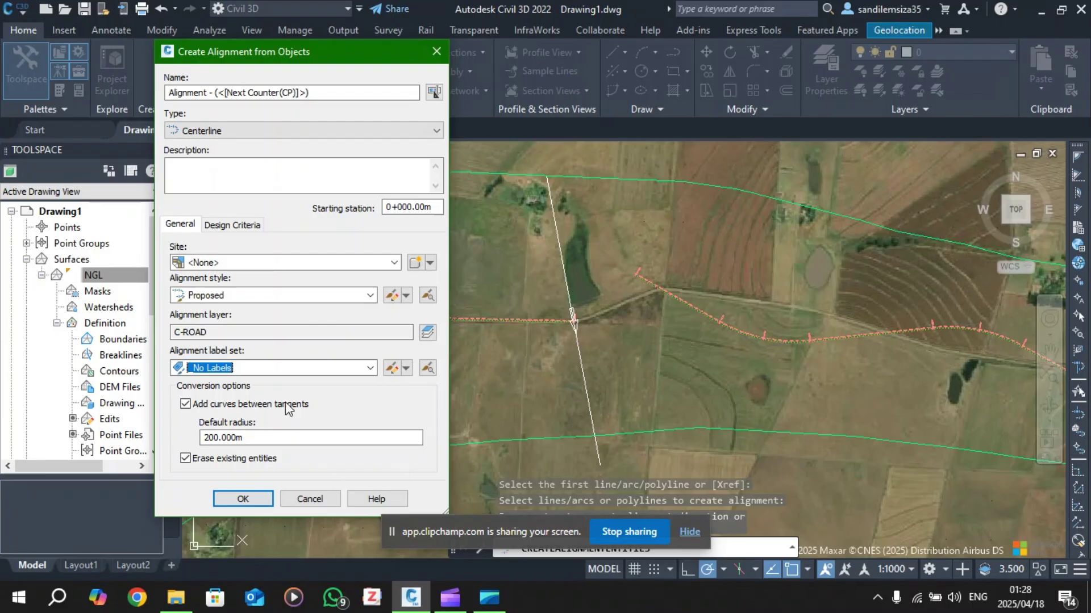
click(245, 500)
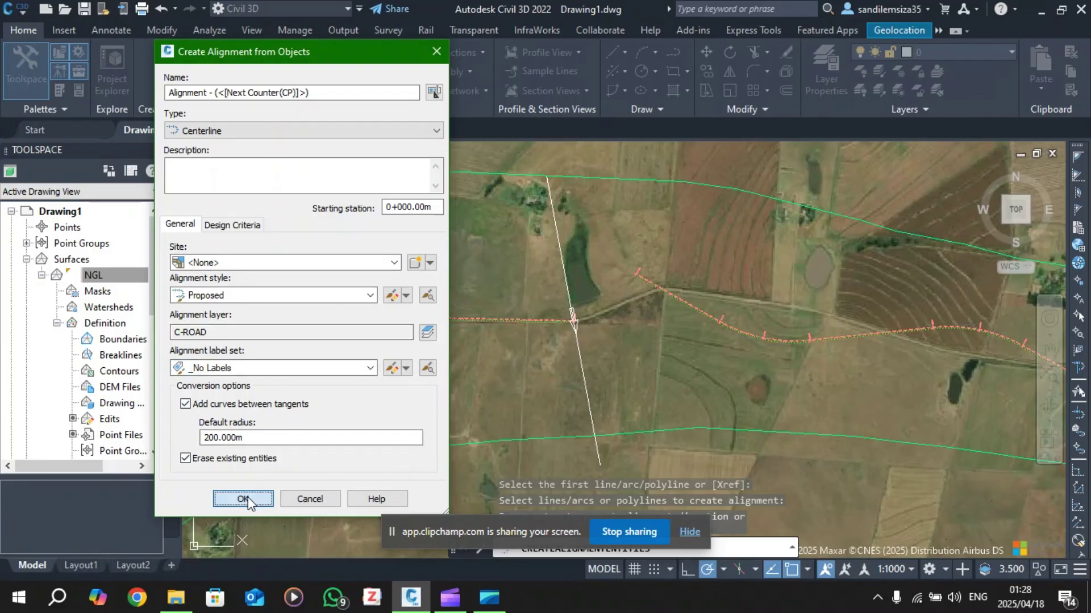
scroll(574, 333, up, 2)
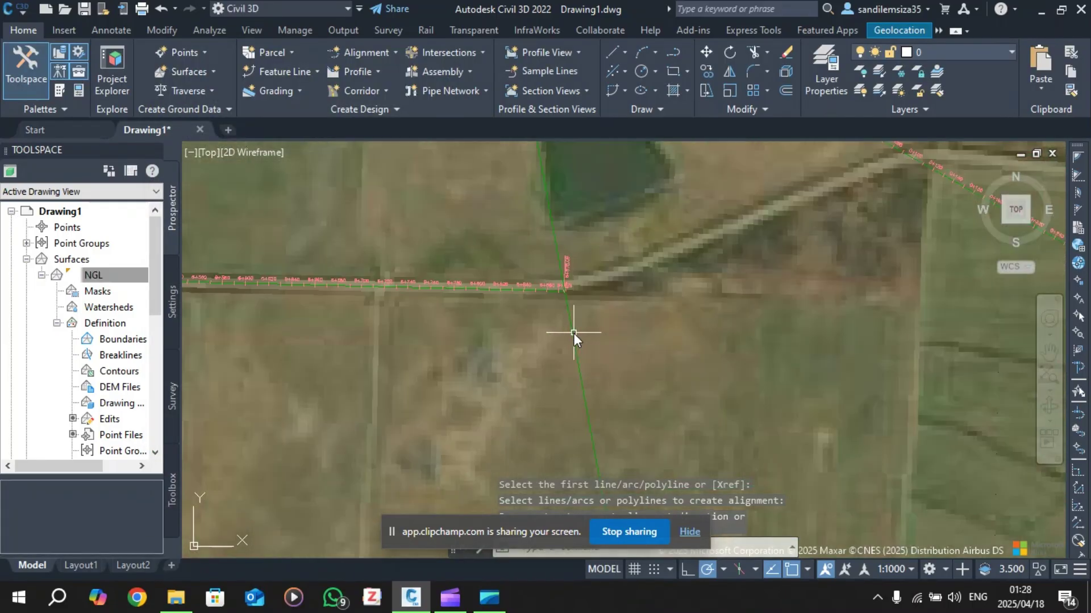
Step: Review the whole route and turn off the aerial map background
scroll(574, 333, down, 4)
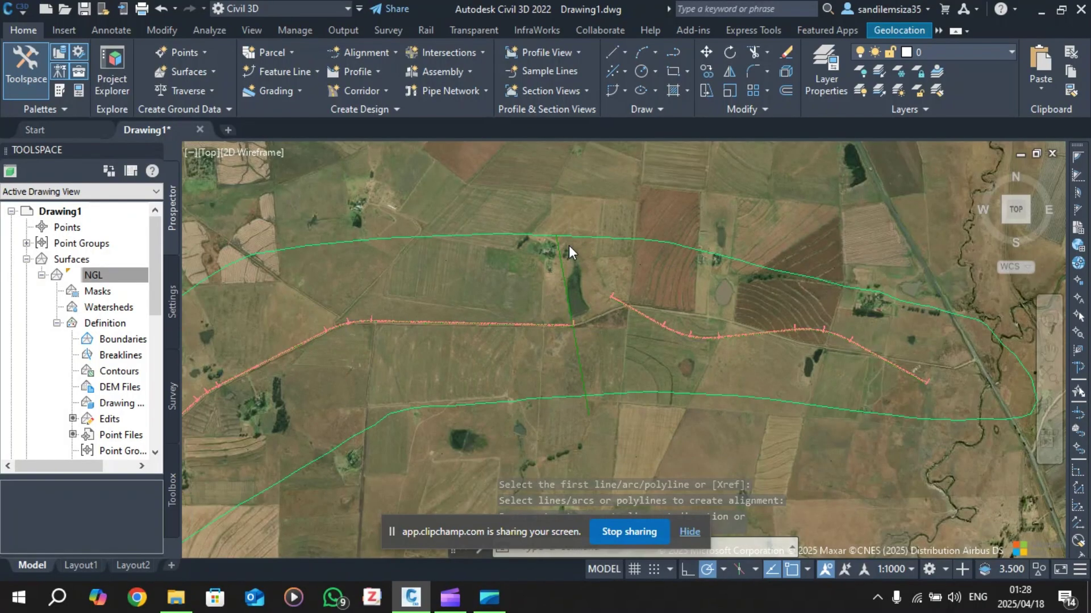
scroll(562, 347, up, 2)
scroll(561, 349, down, 4)
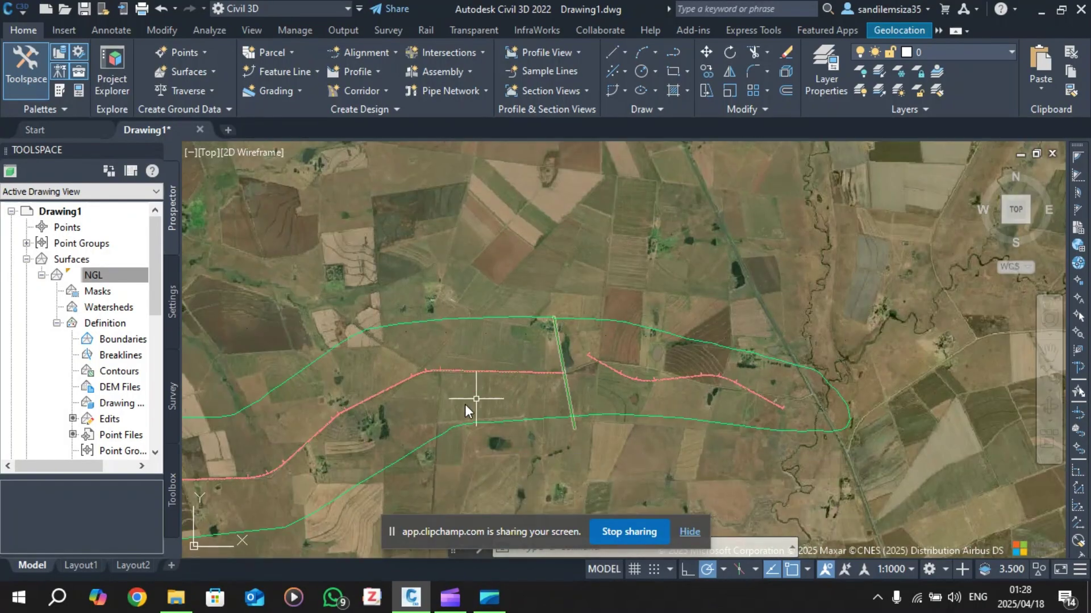
scroll(500, 411, down, 3)
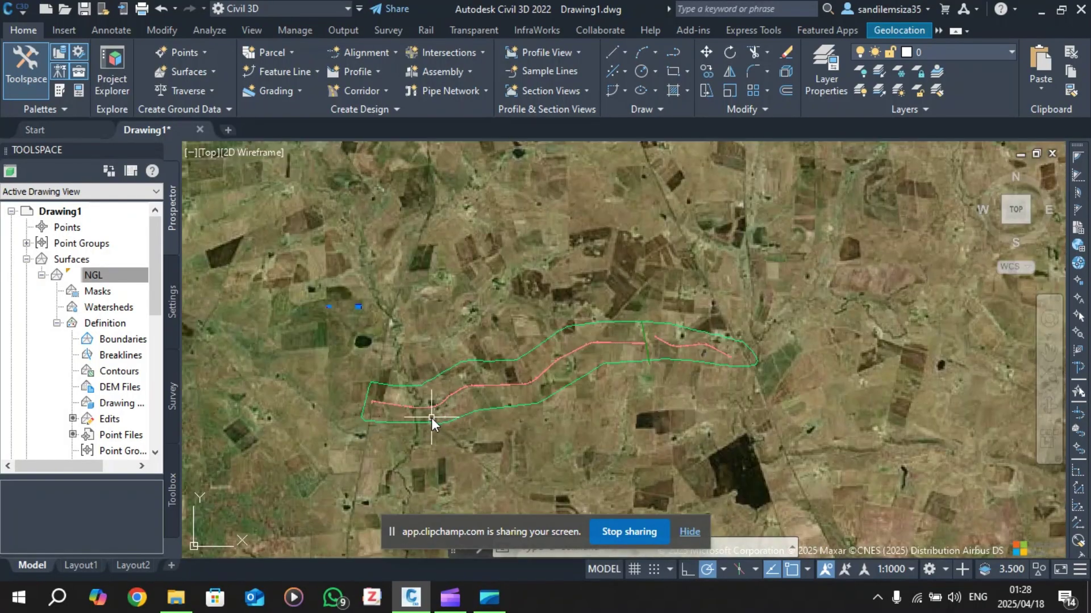
scroll(431, 418, up, 3)
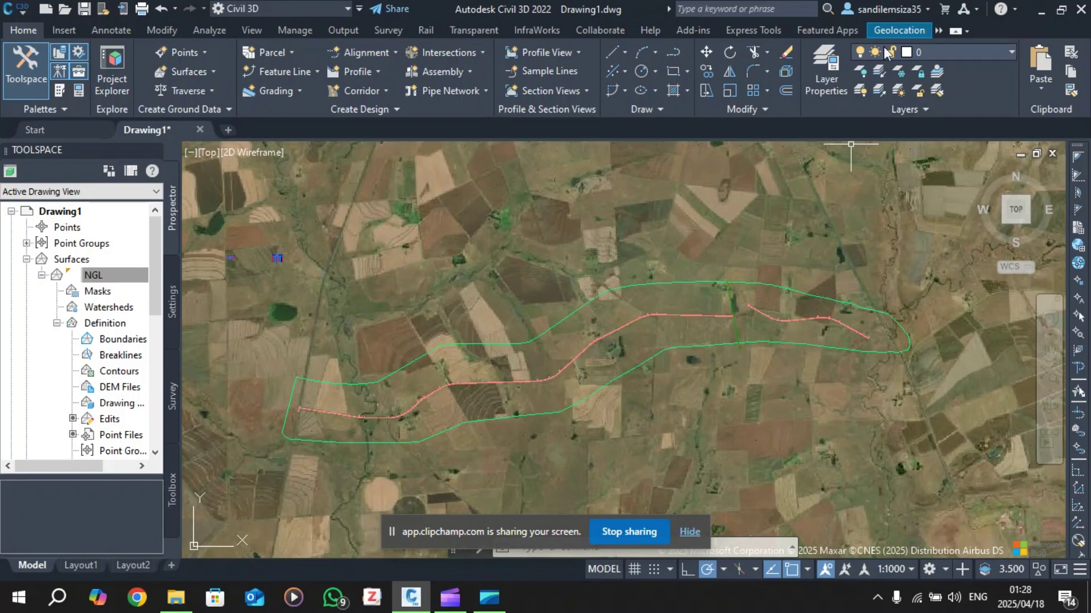
click(902, 32)
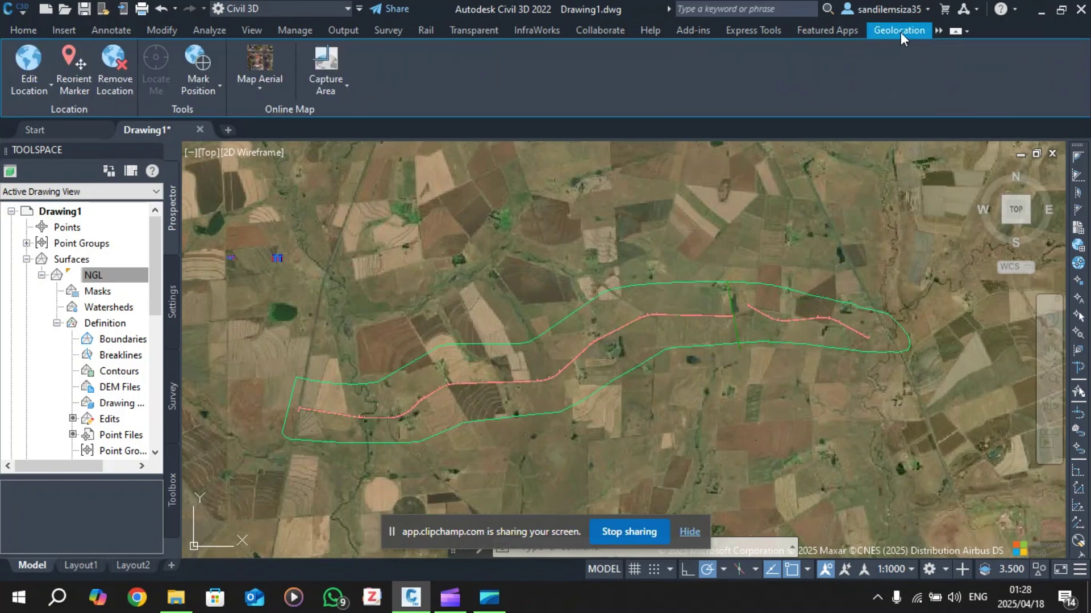
click(274, 87)
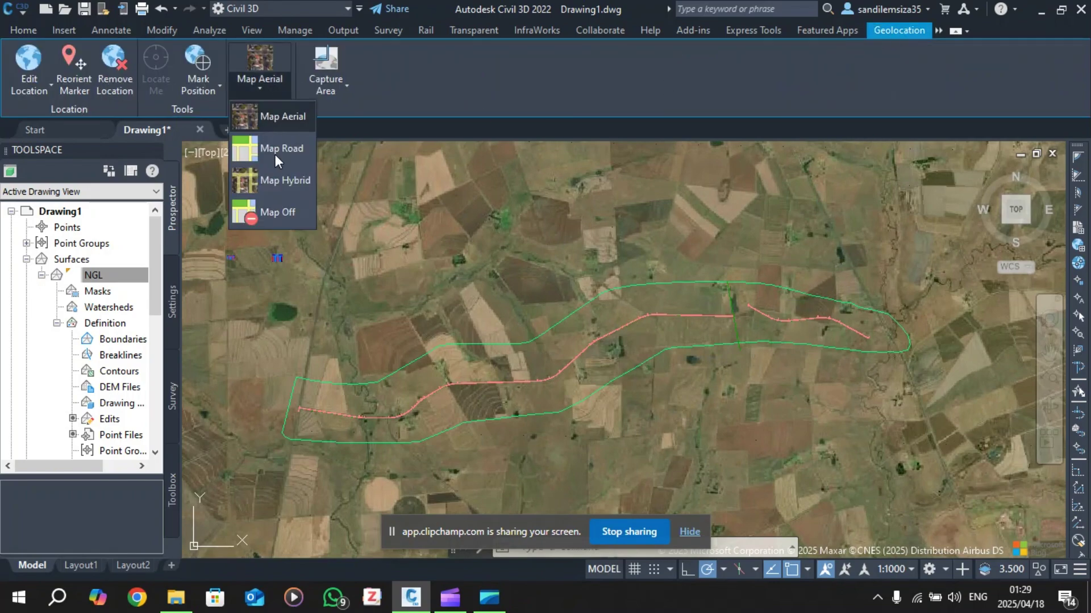
click(288, 211)
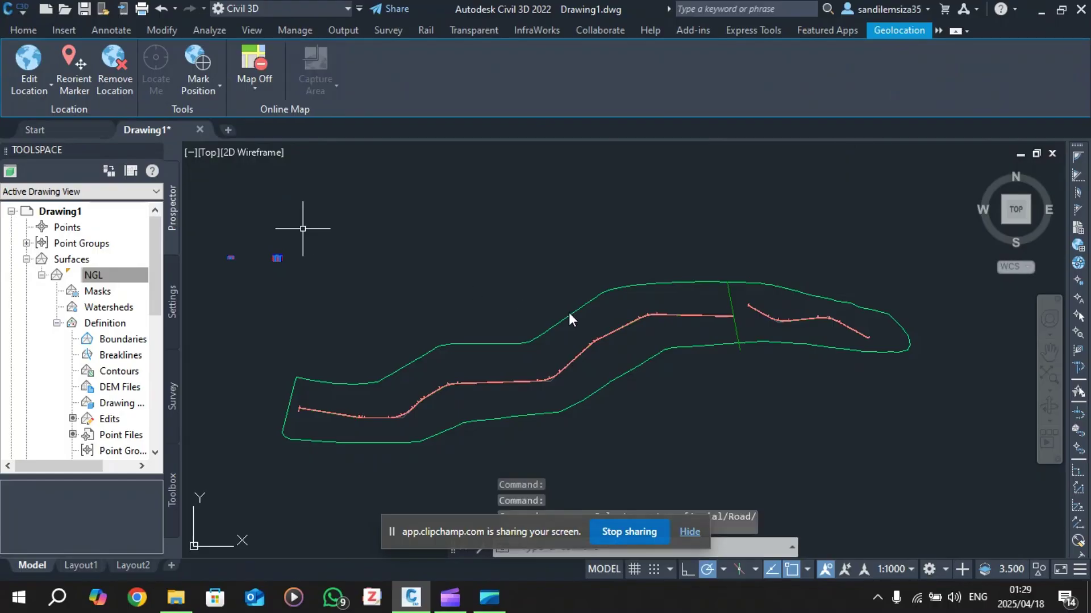
Step: Examine the station labels and geometry points around the centerline's large bend near station 1+500
scroll(441, 424, up, 2)
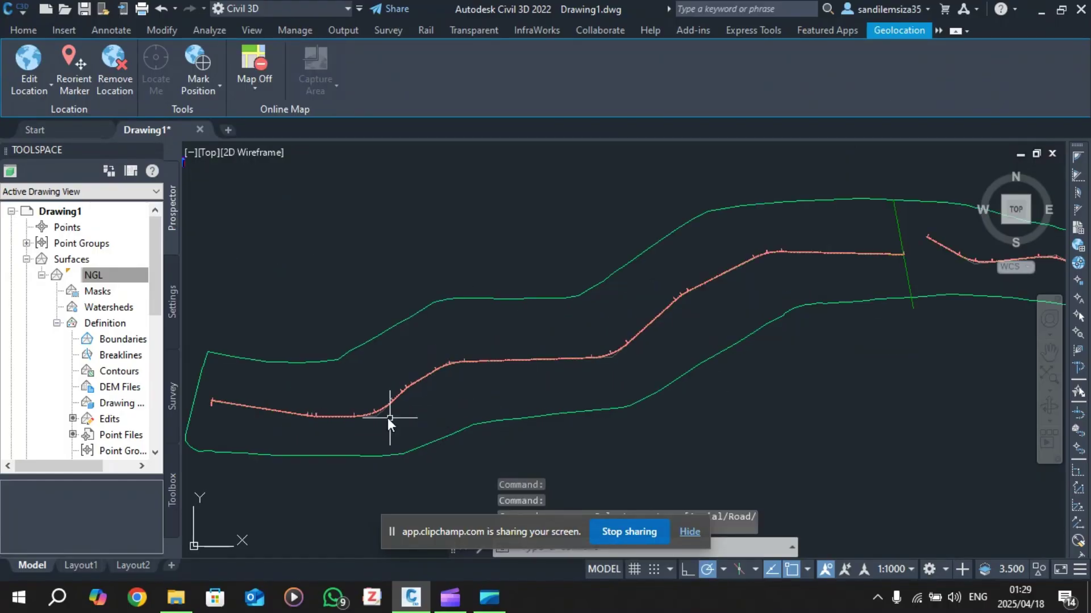
scroll(289, 424, up, 4)
scroll(608, 346, up, 3)
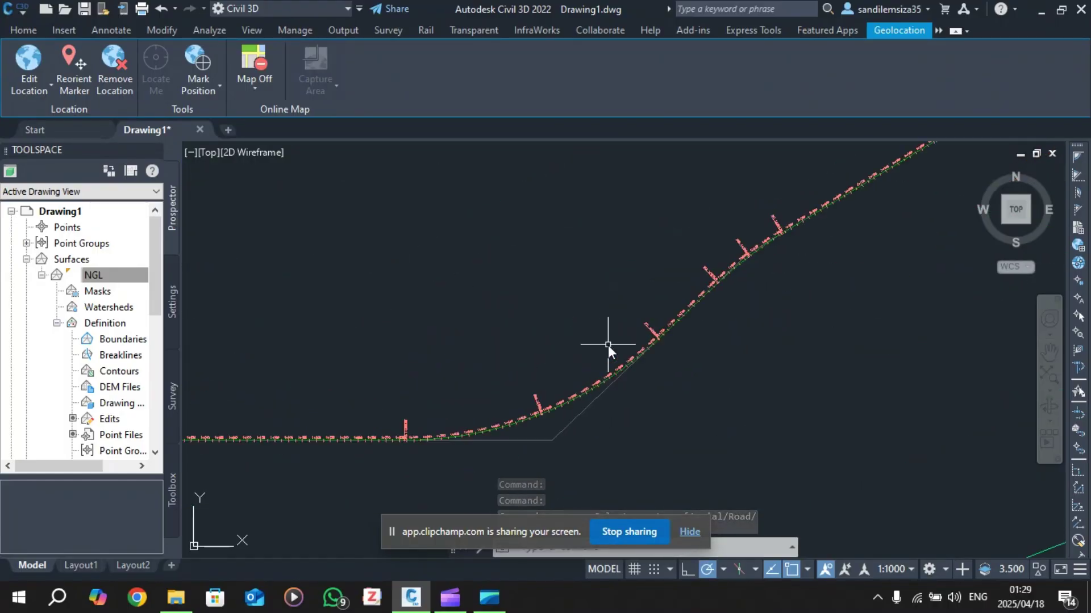
scroll(469, 418, up, 2)
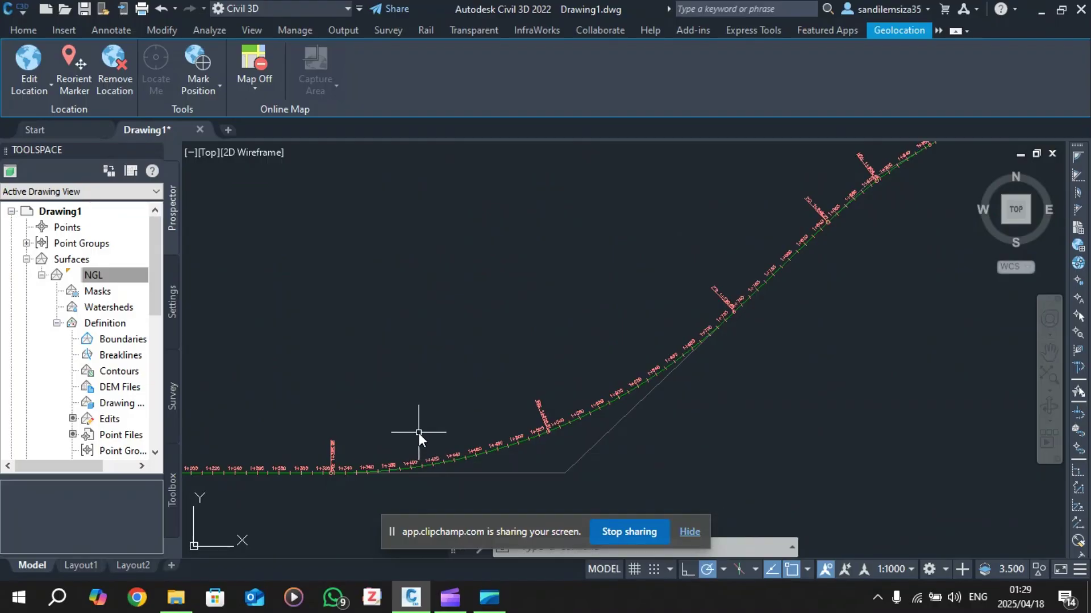
mouse_move(418, 433)
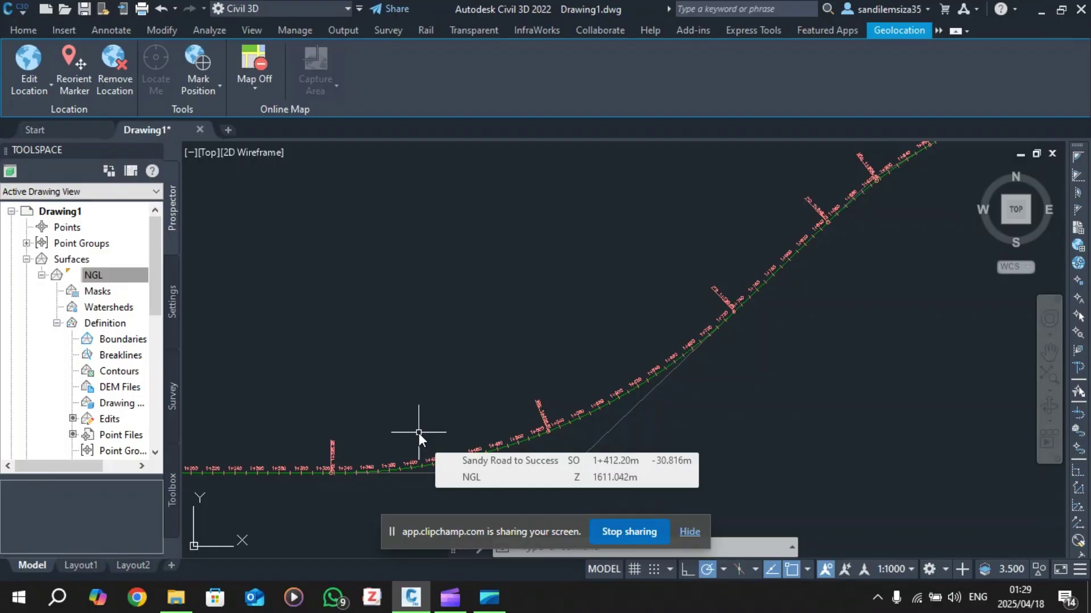
scroll(475, 299, down, 5)
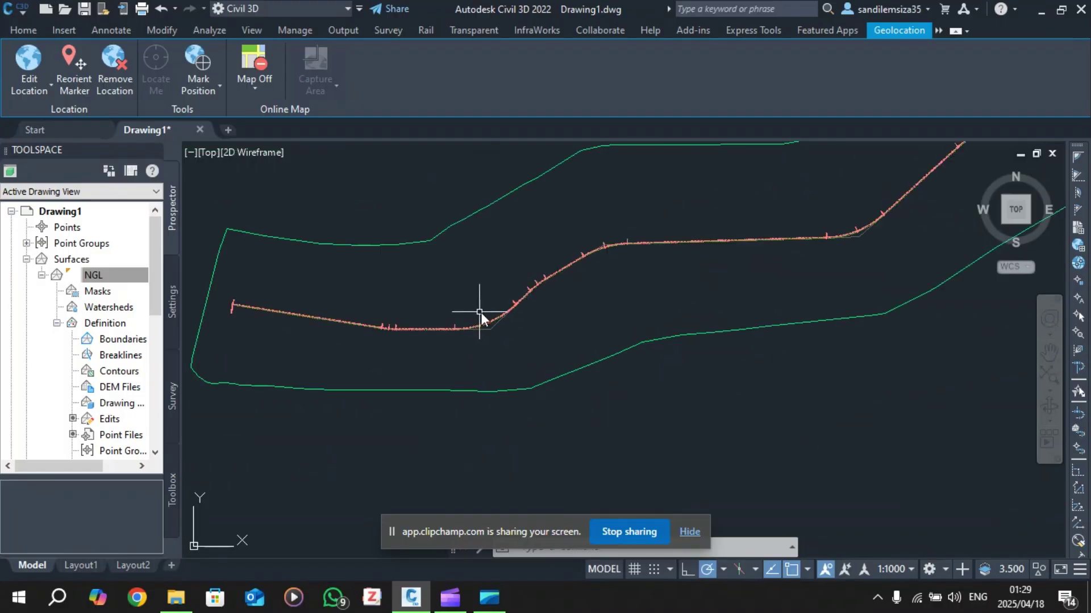
scroll(697, 244, up, 3)
scroll(410, 357, down, 3)
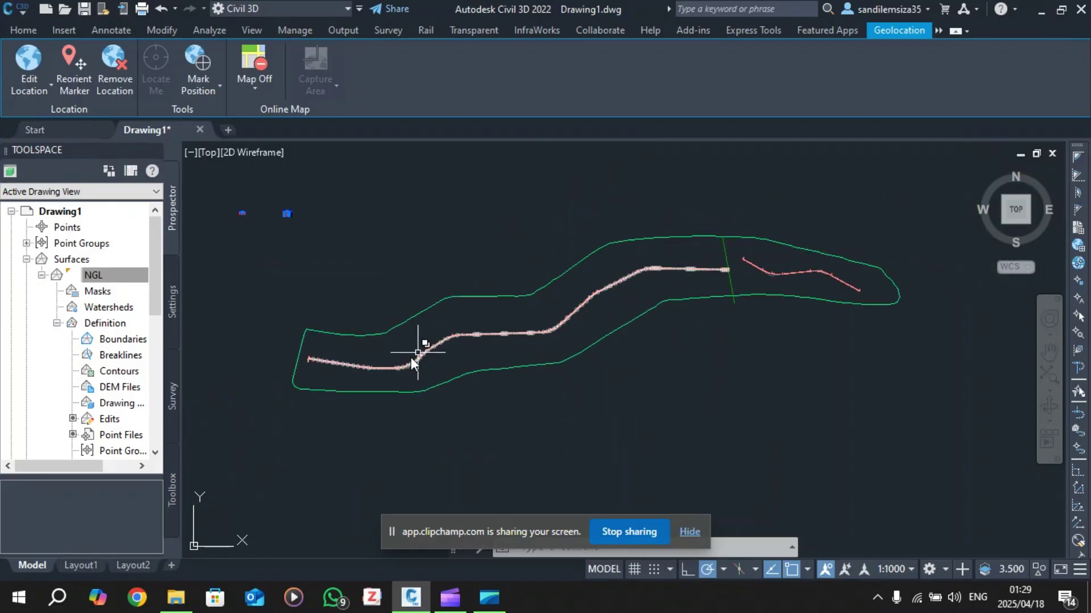
scroll(356, 380, up, 3)
scroll(459, 349, up, 2)
scroll(459, 349, up, 5)
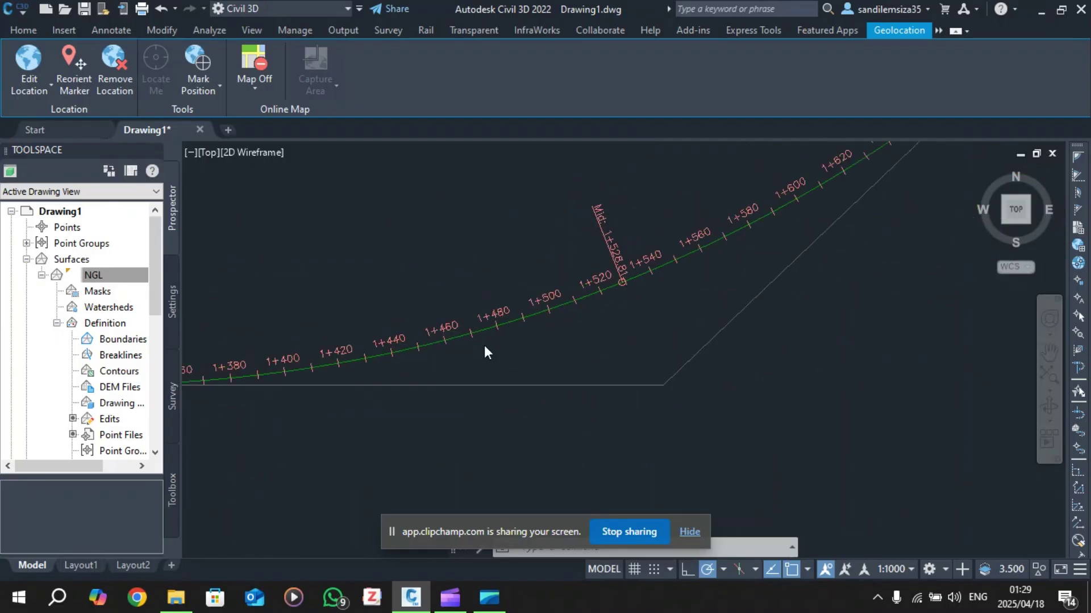
Step: Select the Sandy Road to Success alignment and start creating offset alignments from it, moving the settings dialog clear of the curve
click(475, 322)
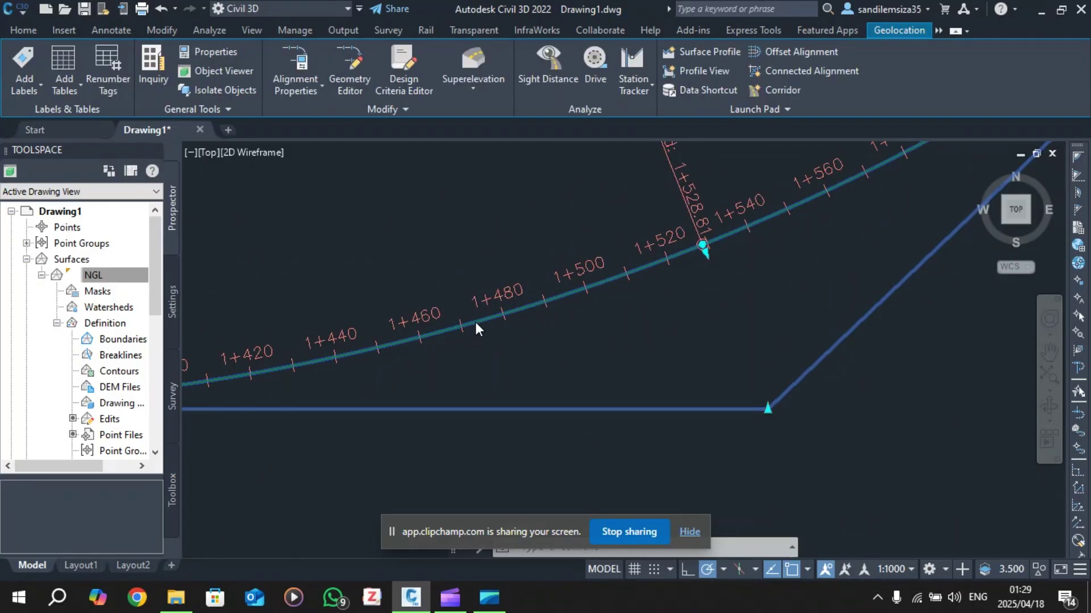
scroll(476, 325, down, 4)
scroll(479, 329, down, 6)
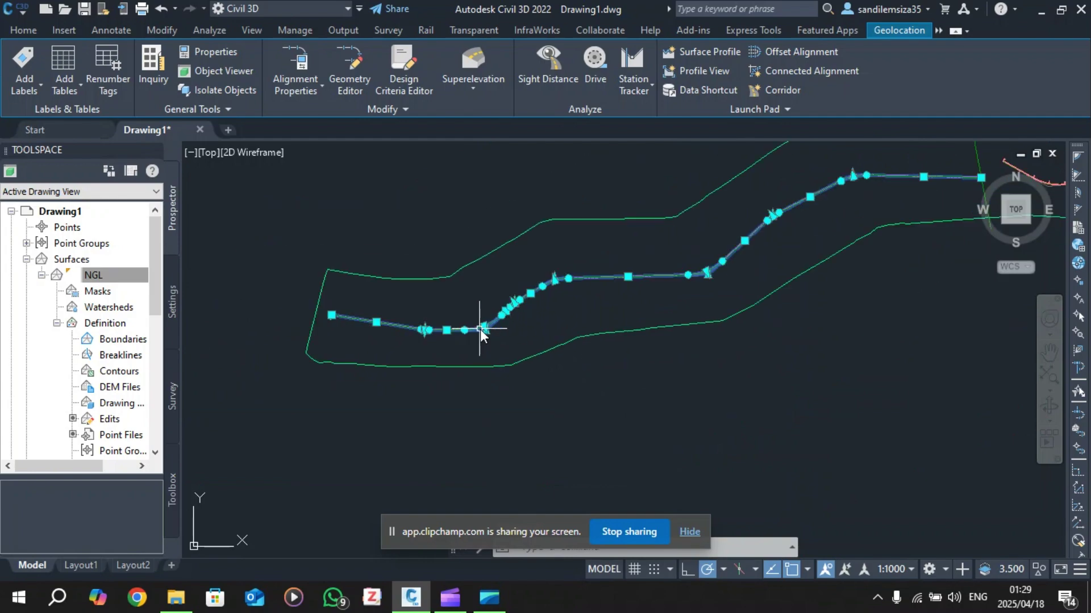
scroll(654, 320, up, 2)
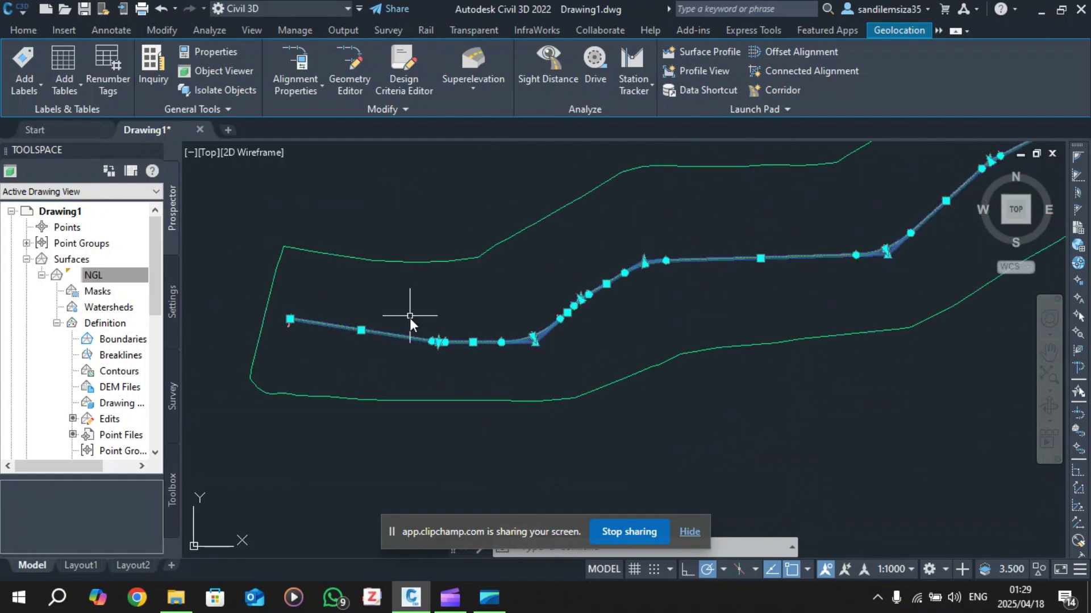
scroll(529, 348, up, 6)
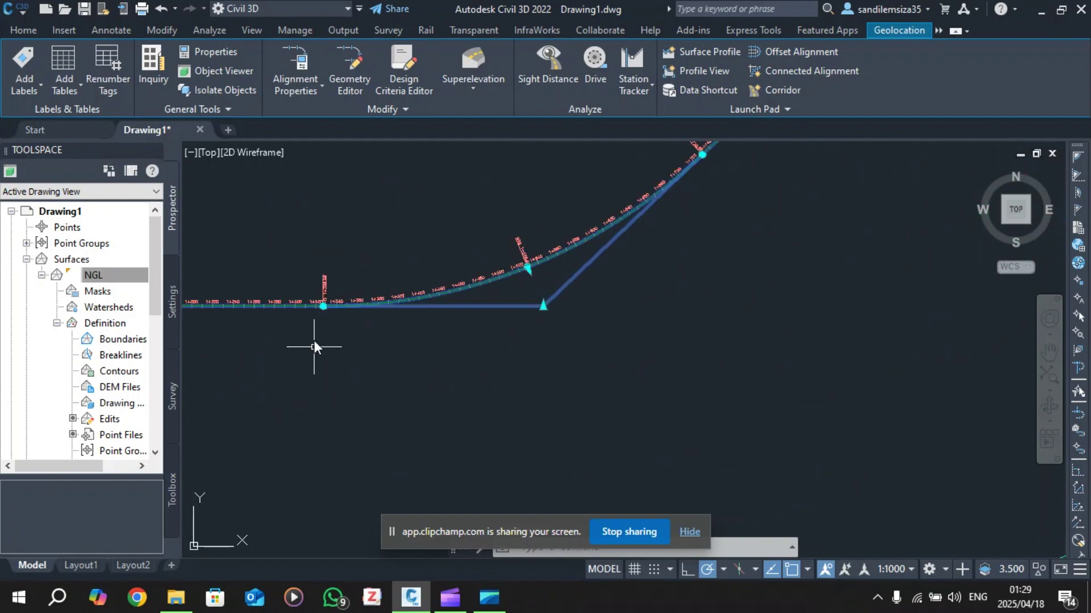
scroll(561, 304, up, 3)
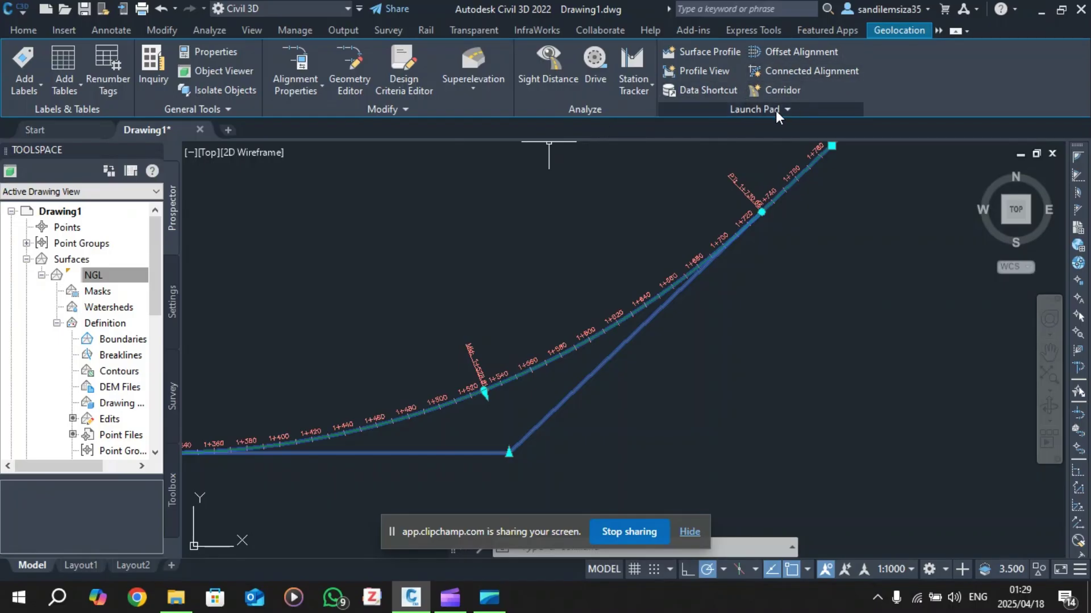
click(807, 51)
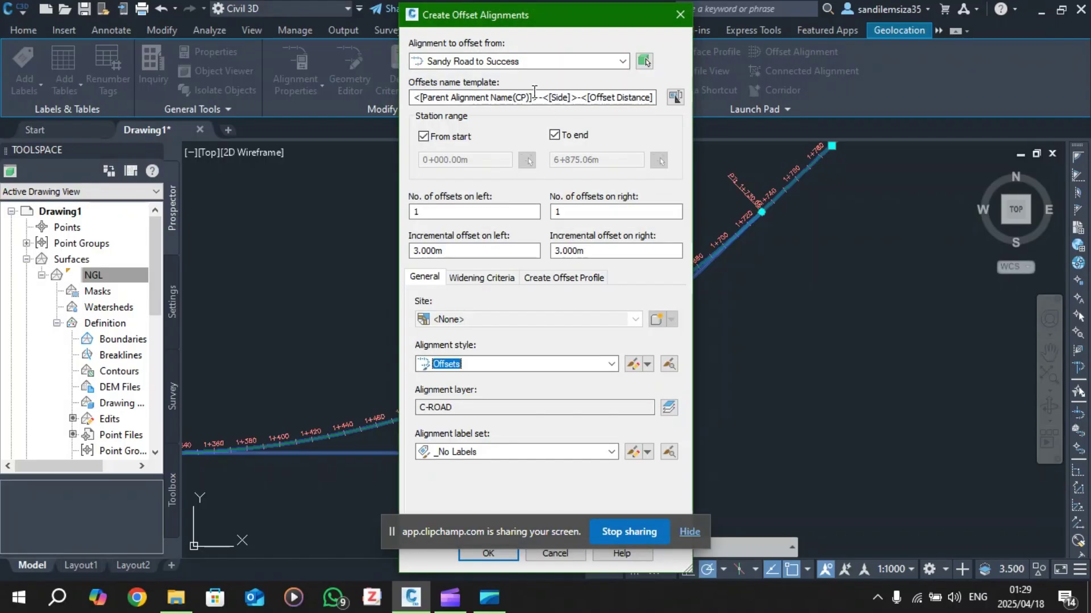
mouse_move(498, 25)
mouse_down()
mouse_move(256, 35)
mouse_move(166, 24)
mouse_up()
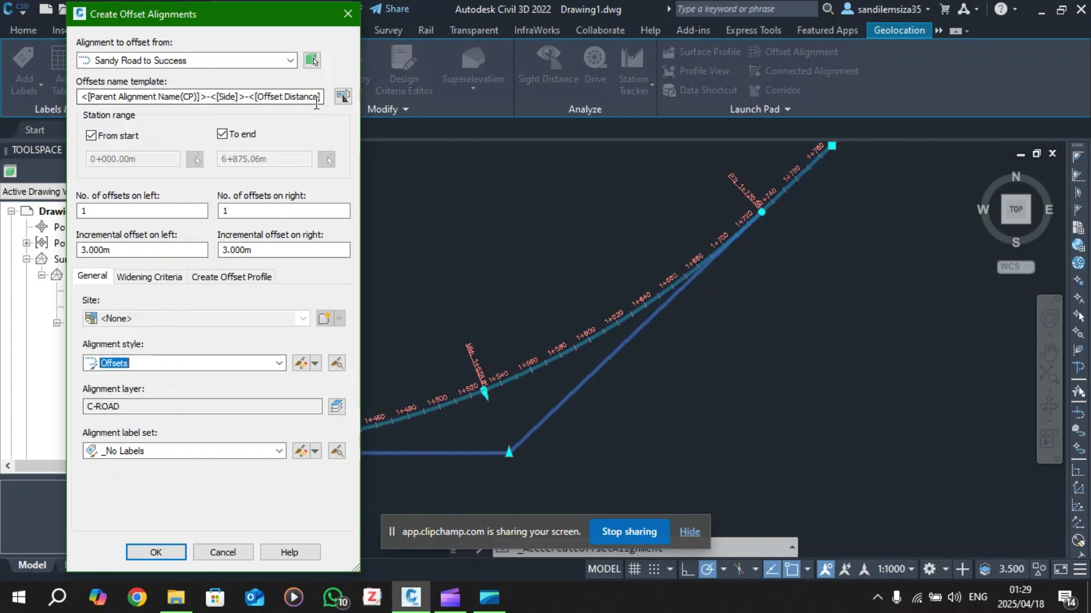
Step: Review the station range and offset values, keeping start to end with one 3.000 m offset on each side
click(91, 137)
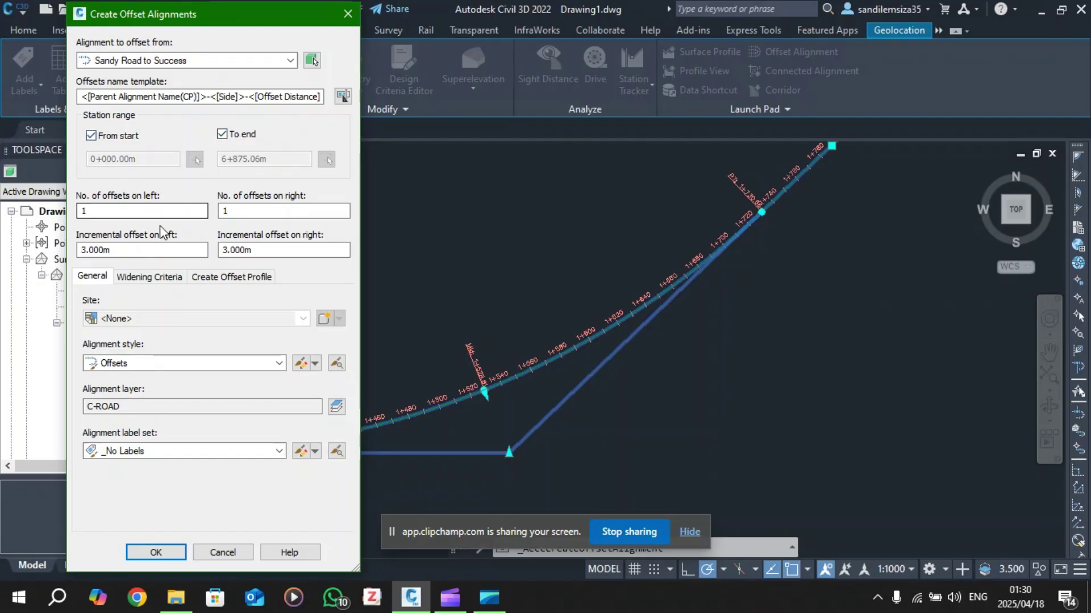
click(99, 212)
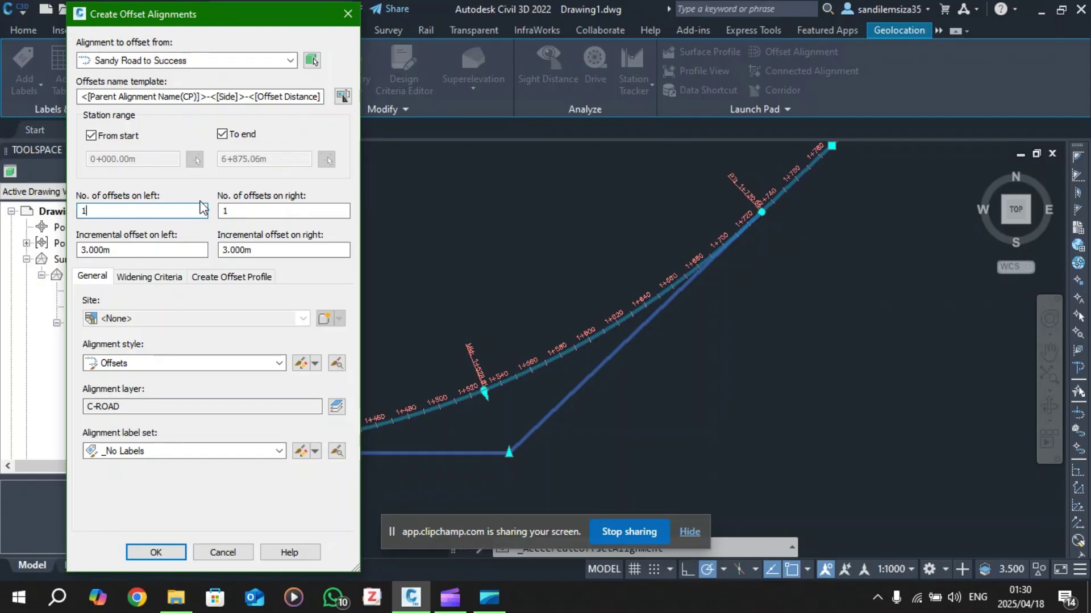
click(243, 212)
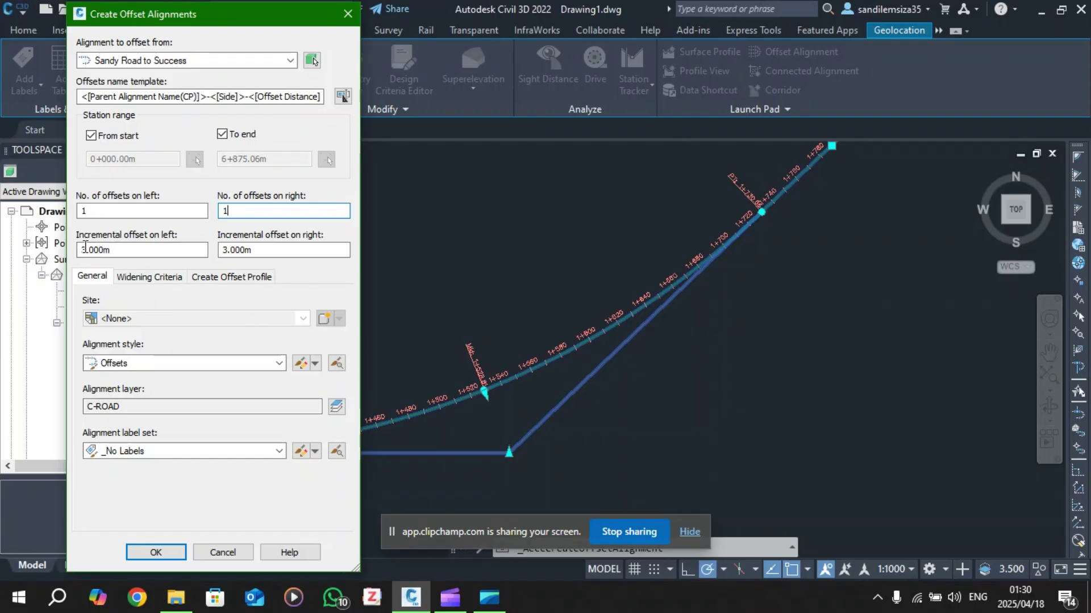
drag(85, 246, 126, 248)
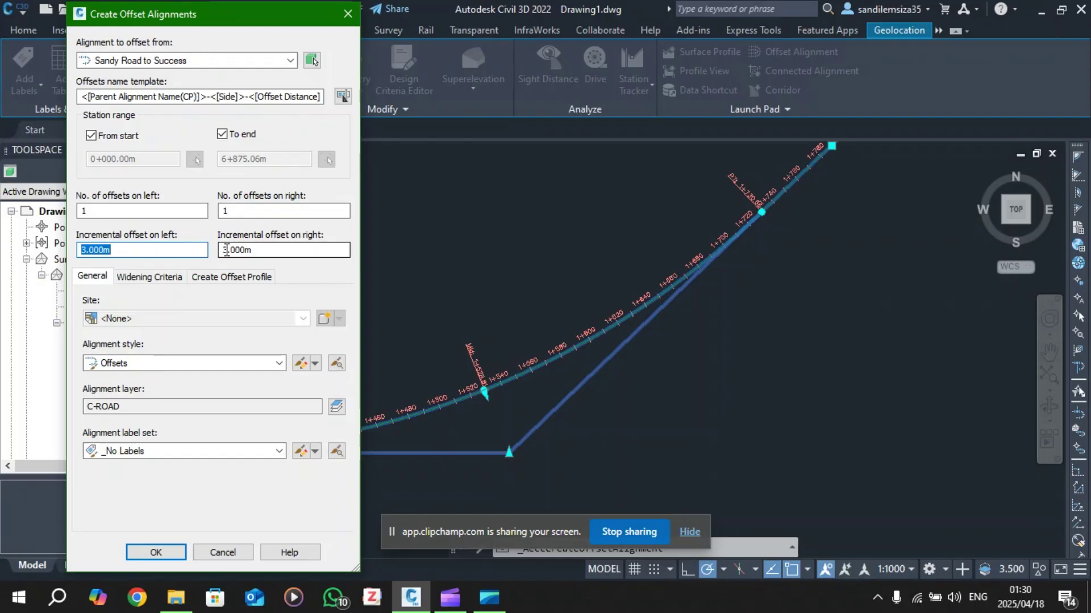
drag(227, 250, 257, 250)
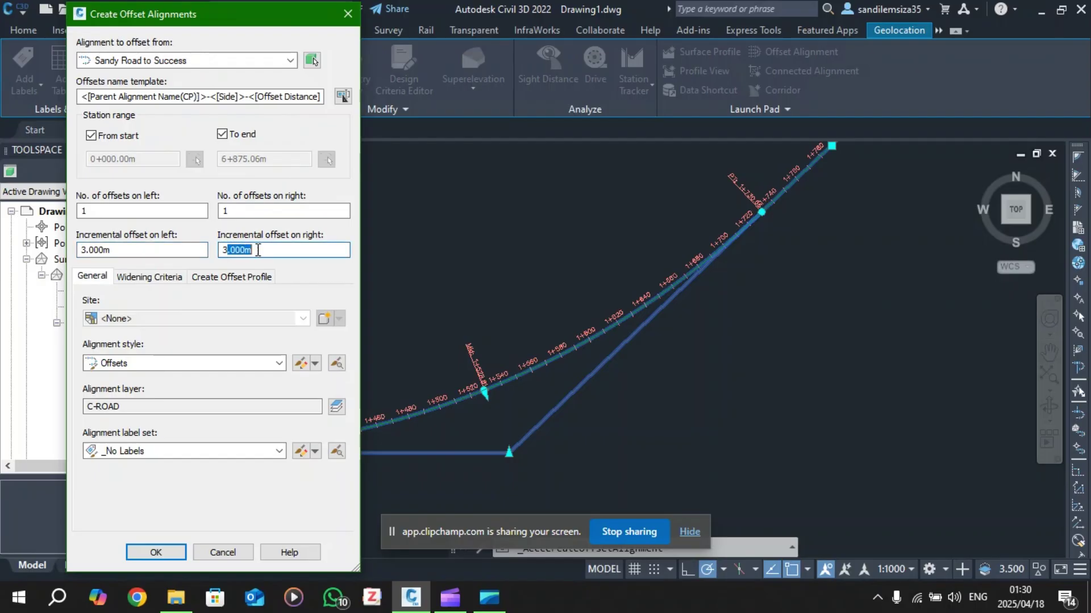
drag(104, 250, 92, 251)
click(119, 253)
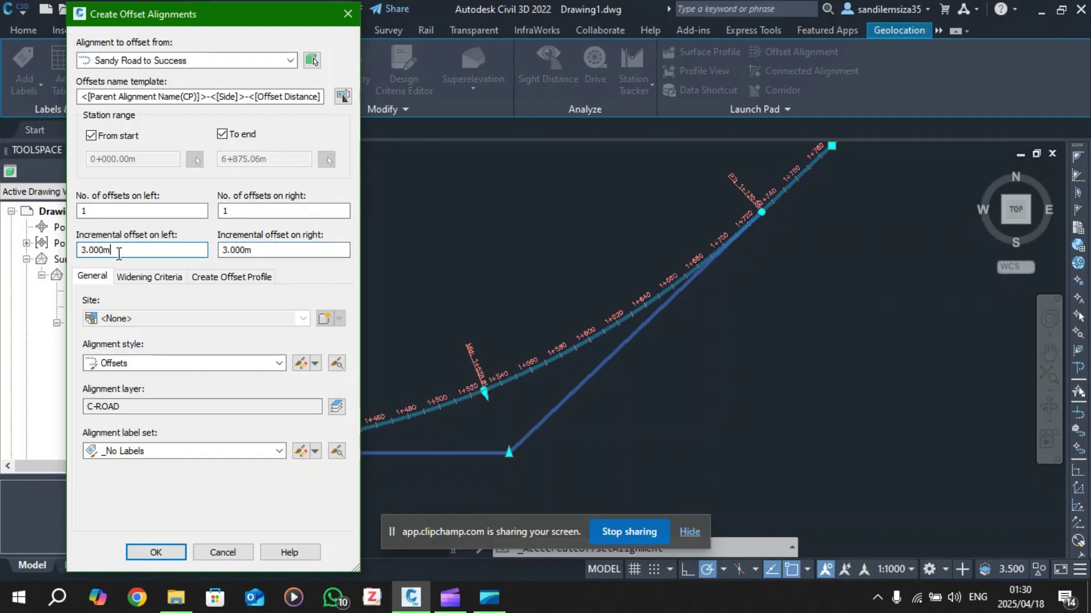
Step: Check the alignment style and label set choices for the offsets, keeping Offsets and _No Labels
click(156, 364)
click(156, 363)
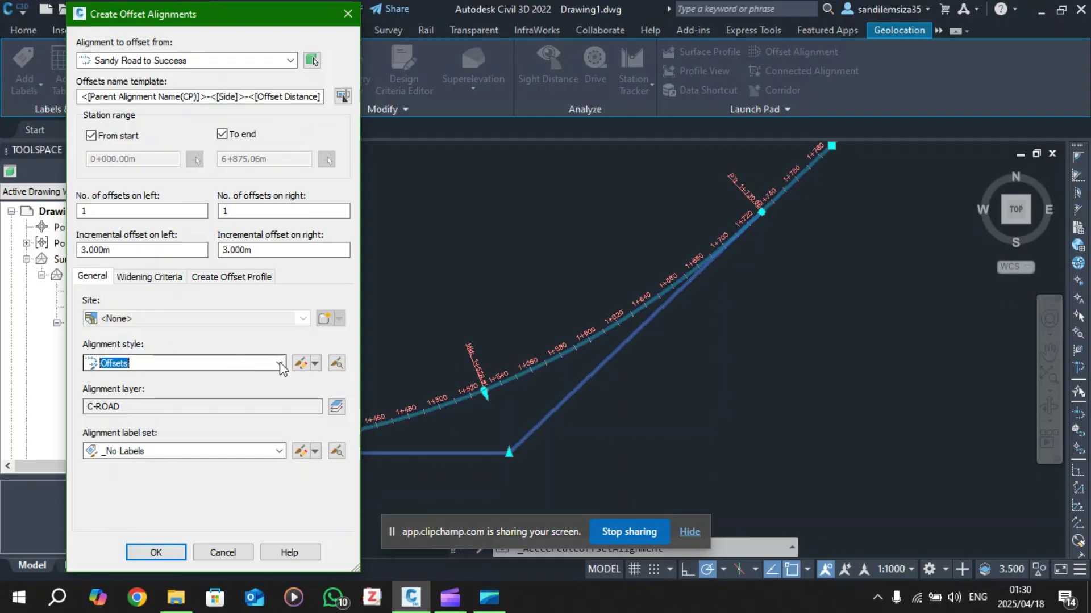
click(262, 455)
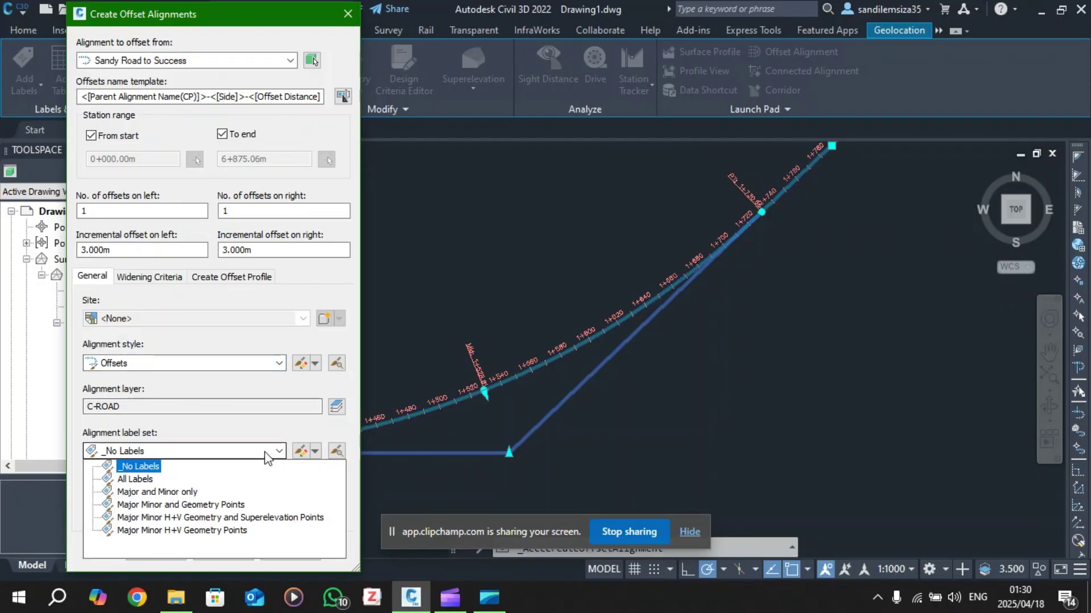
click(272, 455)
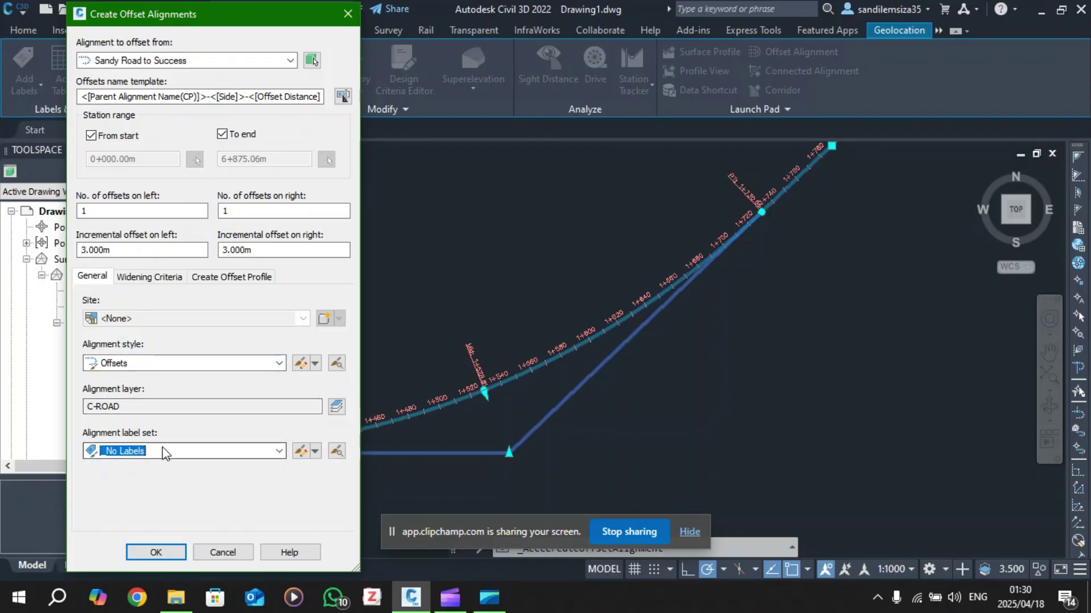
Step: Check the widening criteria and offset profile settings, leave them at their defaults, and create the offset alignments
click(165, 277)
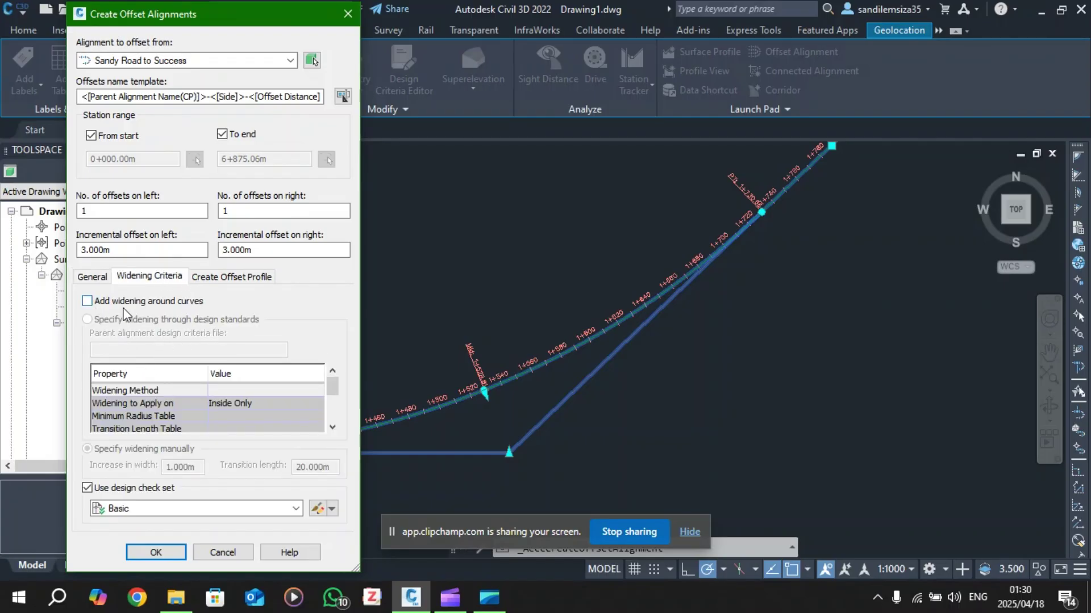
click(233, 277)
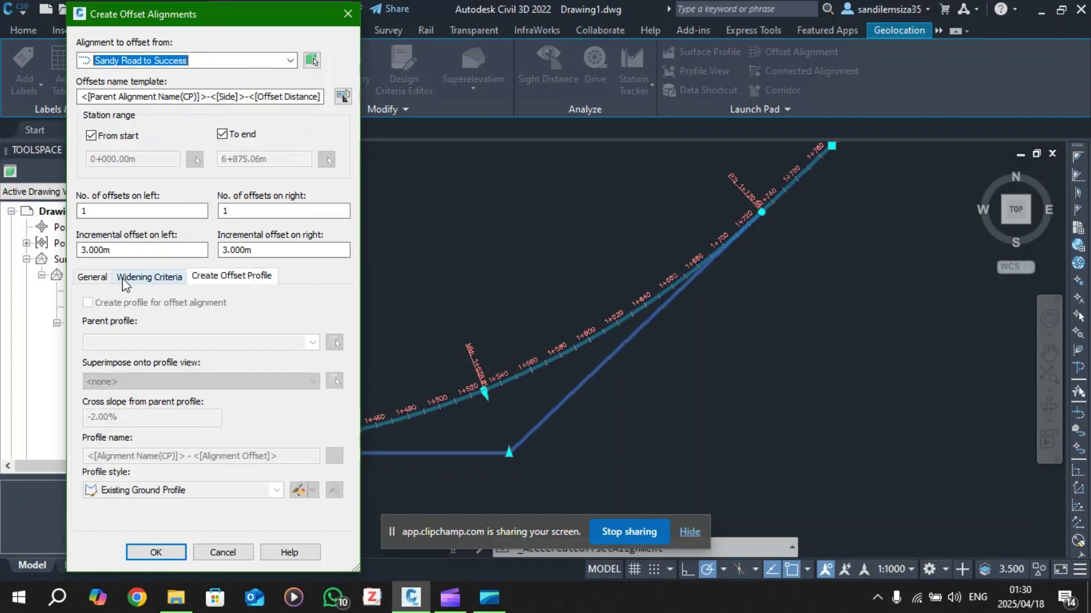
click(104, 278)
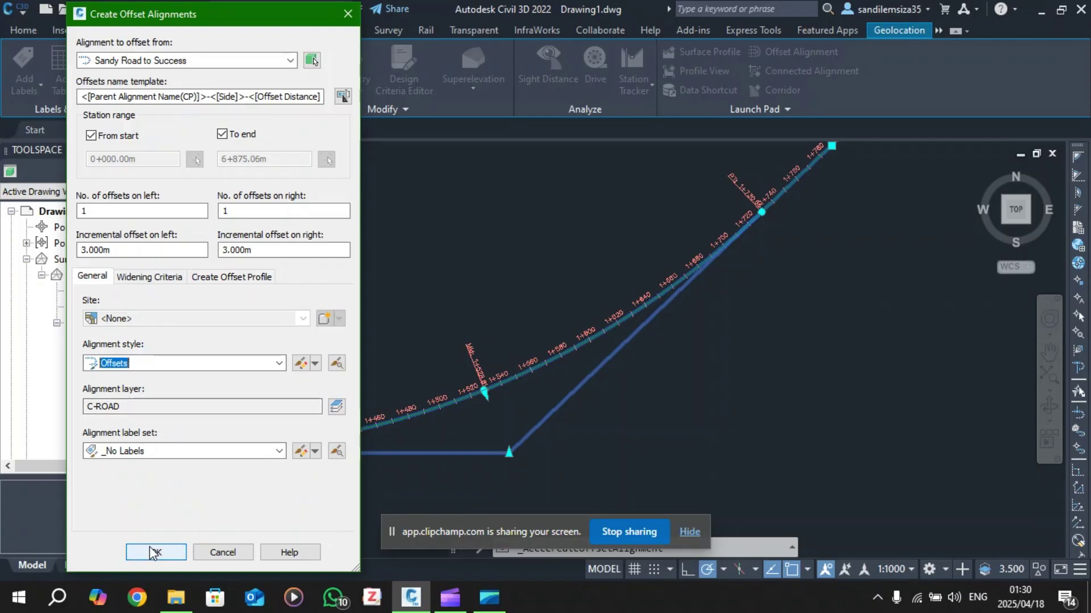
click(168, 553)
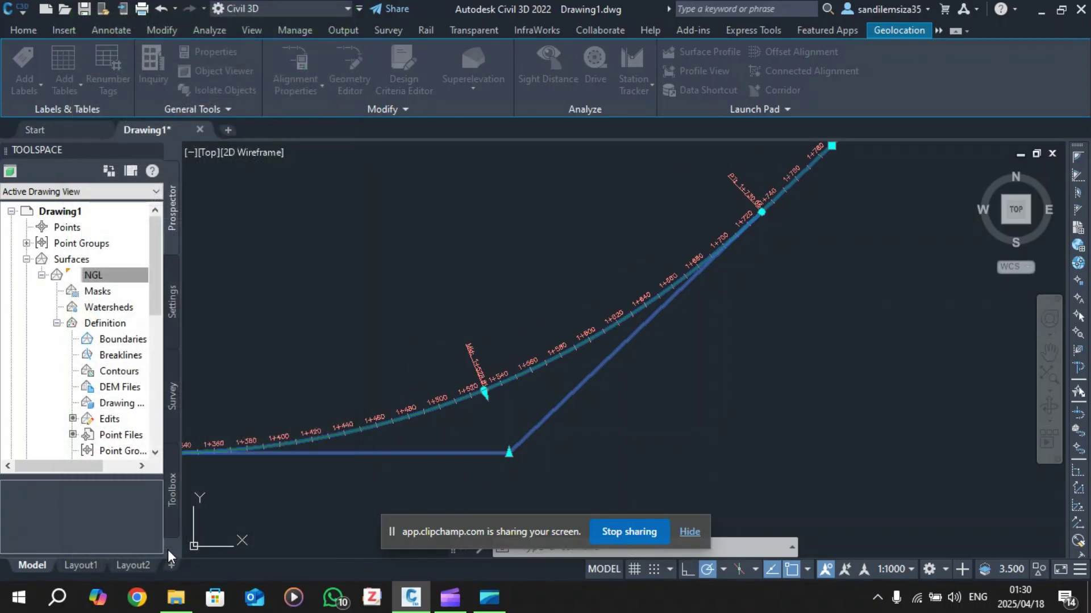
scroll(489, 414, up, 5)
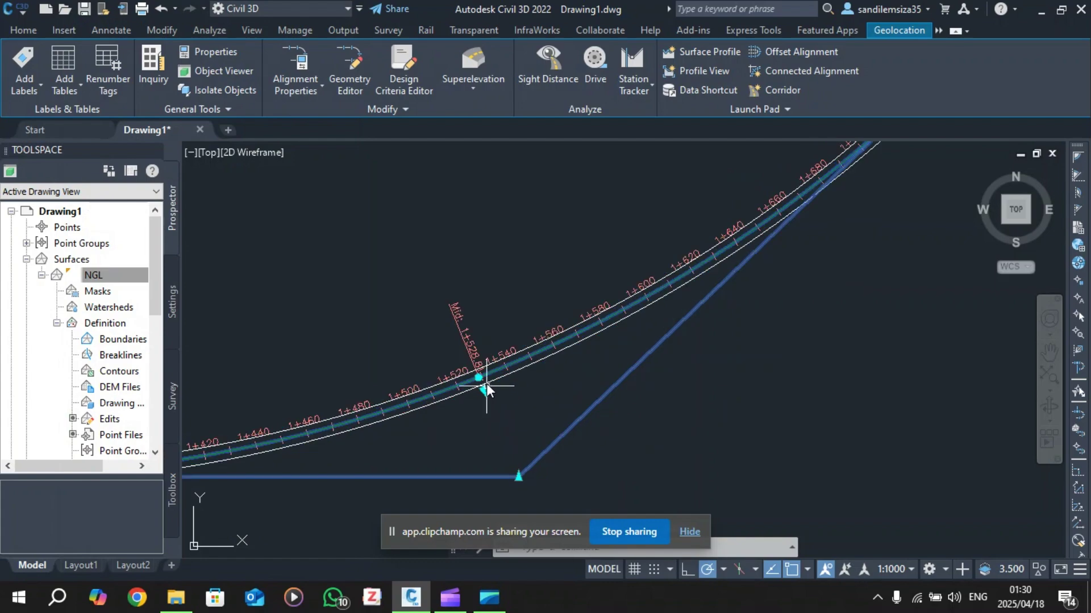
Step: Inspect the new offset alignments along the curves near stations 1+540 and 2+380, and clear the centerline selection
scroll(480, 372, down, 5)
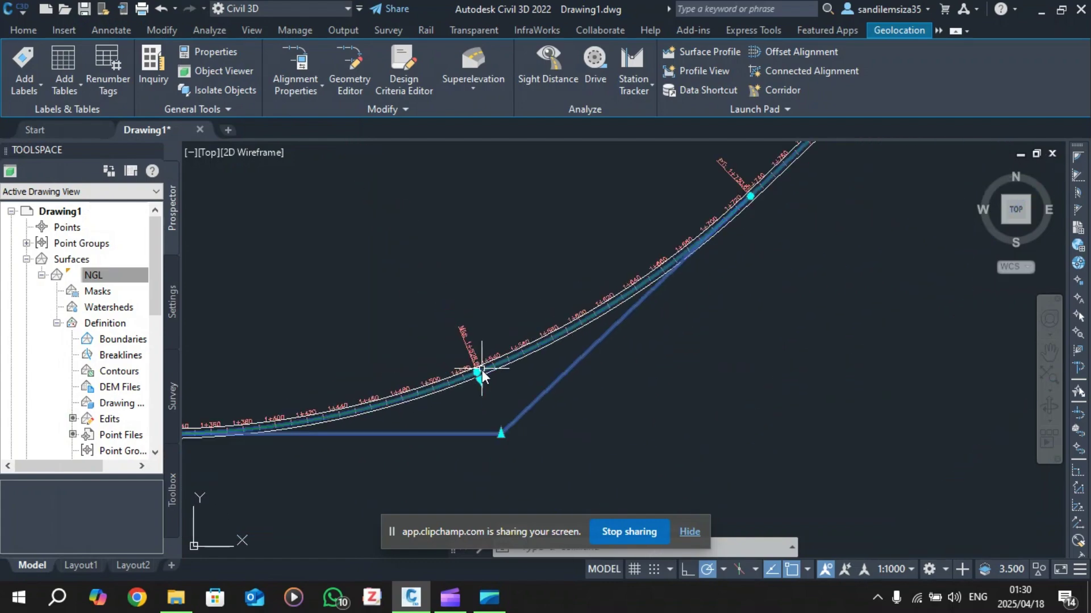
scroll(482, 375, down, 1)
scroll(568, 292, up, 3)
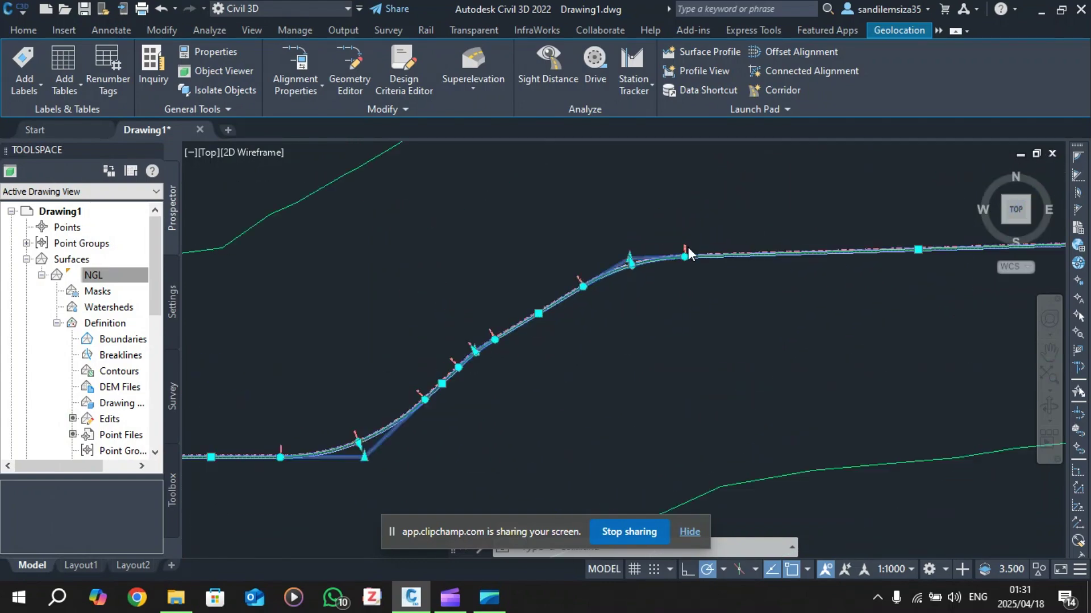
scroll(554, 301, up, 4)
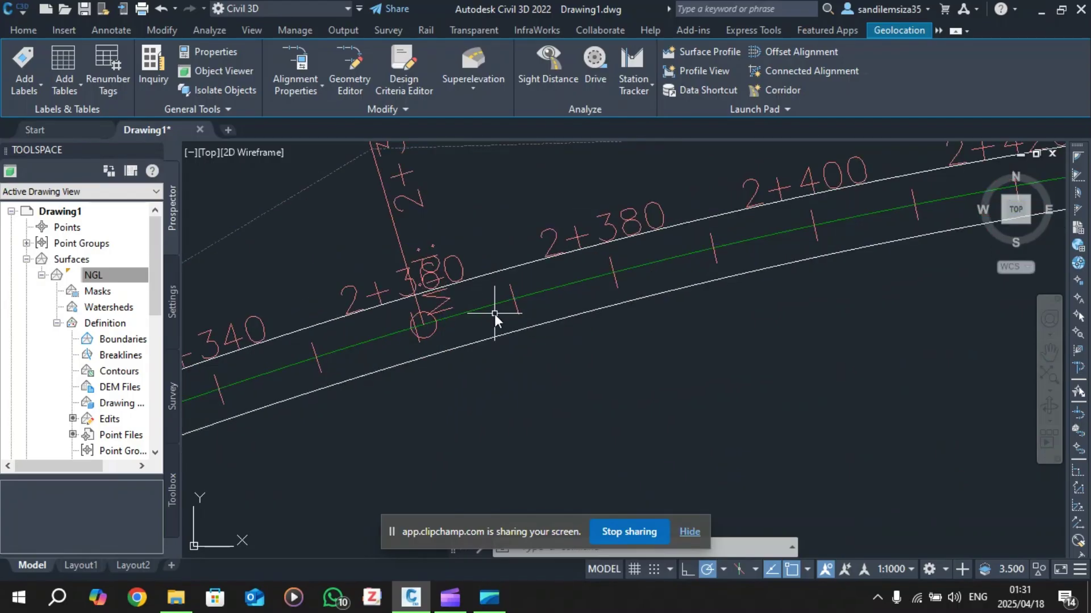
key(Escape)
scroll(490, 291, down, 5)
scroll(490, 292, down, 3)
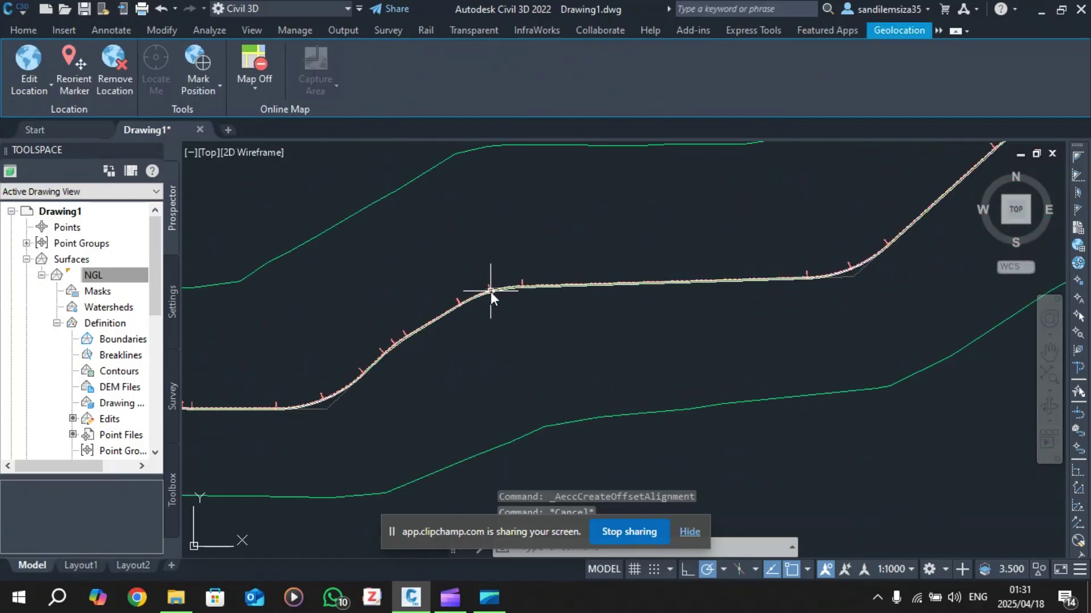
Step: Examine the offsets on both sides of the centerline from about station 4+820 through the curve near 5+600 to the road's end
scroll(788, 227, down, 2)
scroll(765, 223, up, 5)
scroll(764, 223, up, 2)
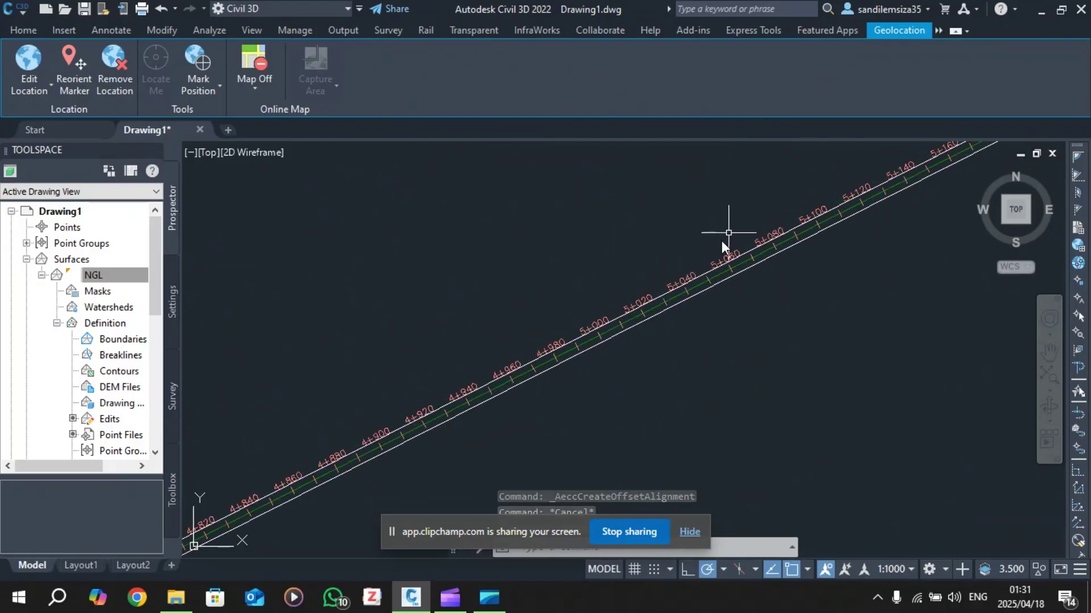
scroll(721, 264, up, 3)
scroll(720, 264, down, 5)
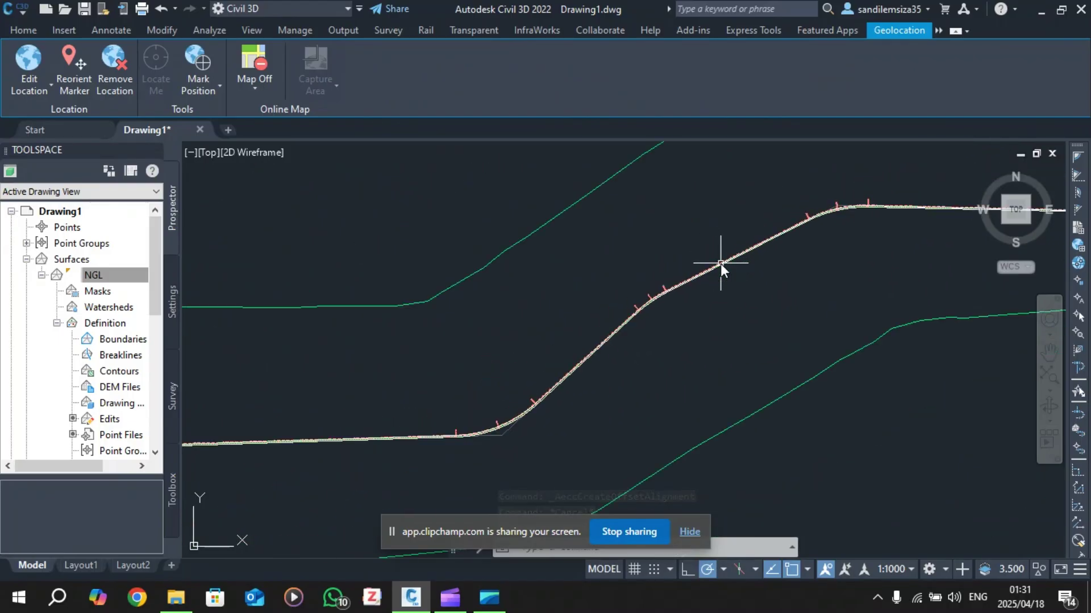
scroll(808, 227, up, 1)
scroll(894, 223, up, 2)
scroll(847, 224, up, 2)
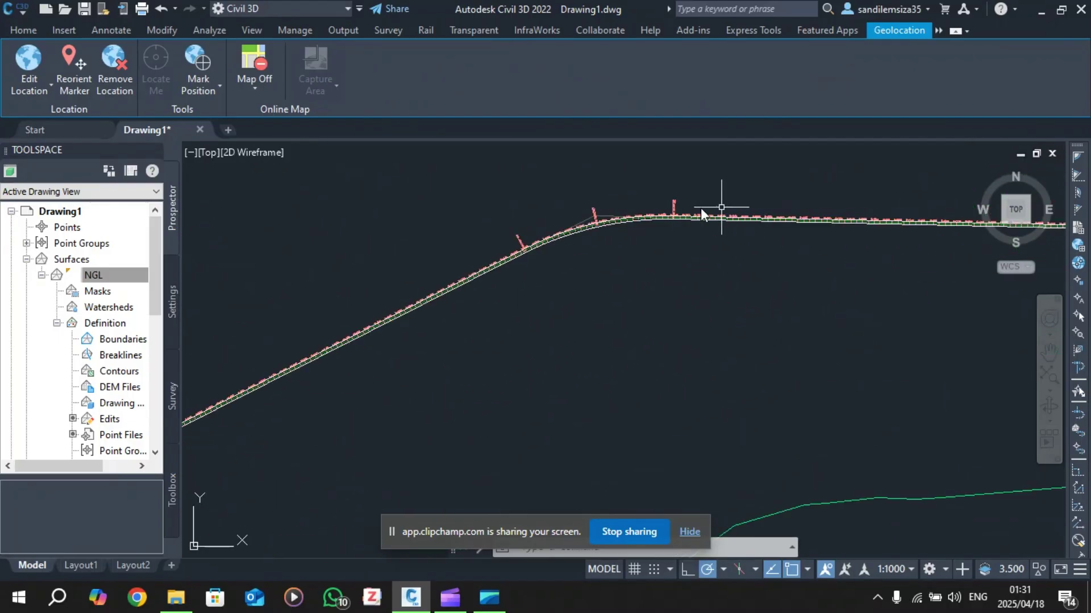
scroll(701, 208, up, 2)
scroll(500, 260, down, 4)
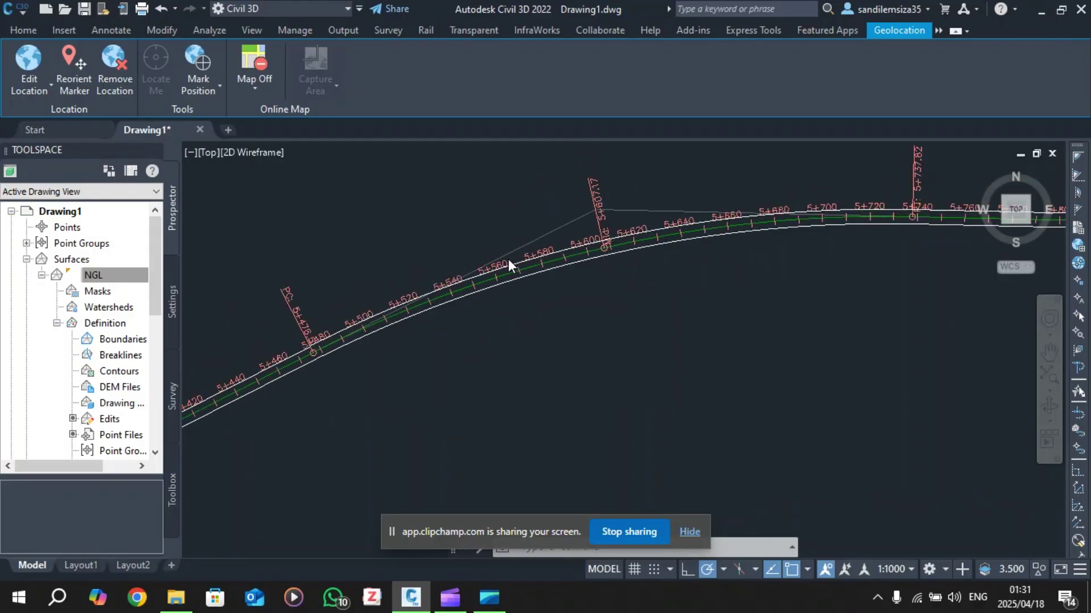
scroll(981, 264, up, 5)
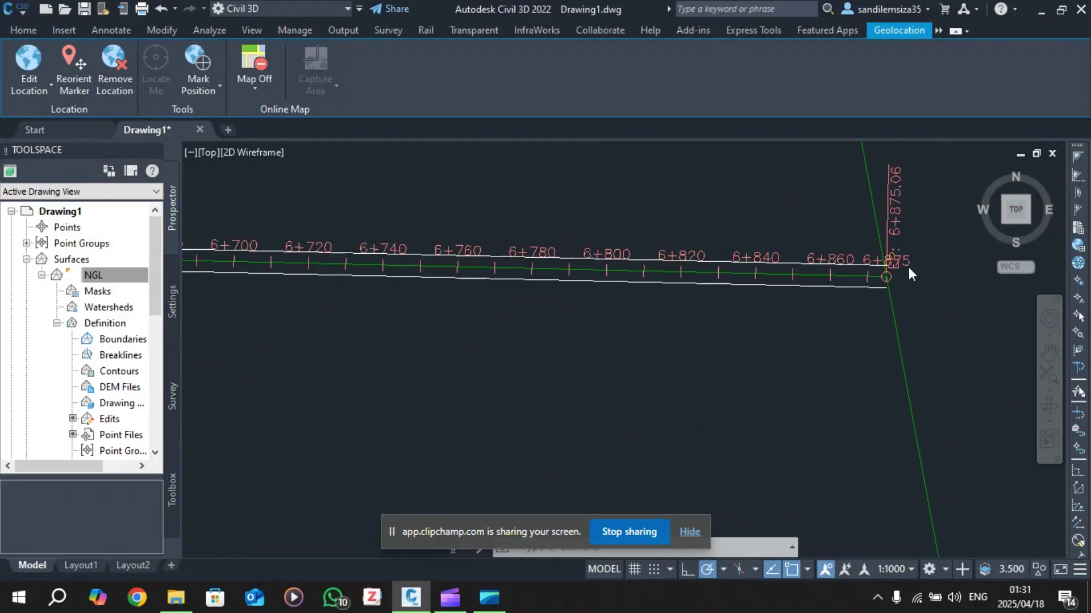
scroll(794, 261, down, 6)
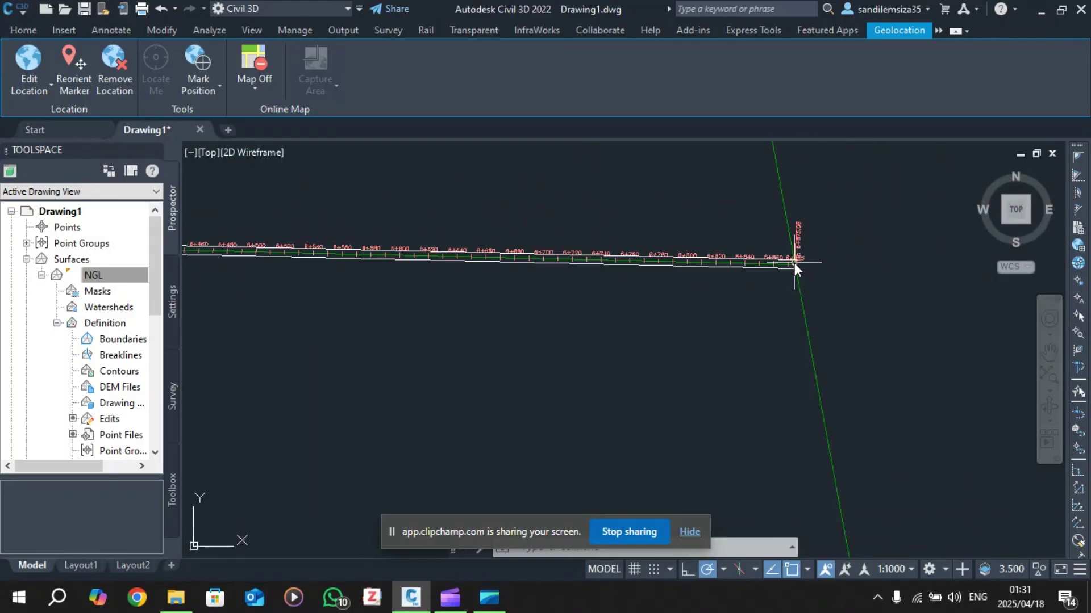
scroll(499, 394, down, 2)
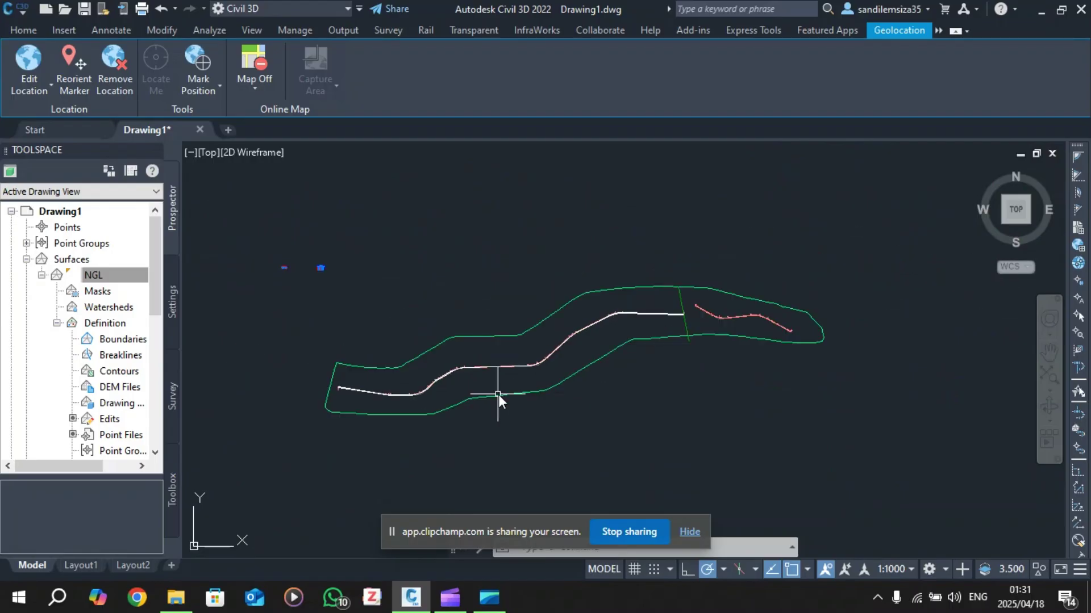
Step: Review the whole road within the surface boundary and examine both offset edges around the curve near station 1+540
scroll(532, 378, up, 2)
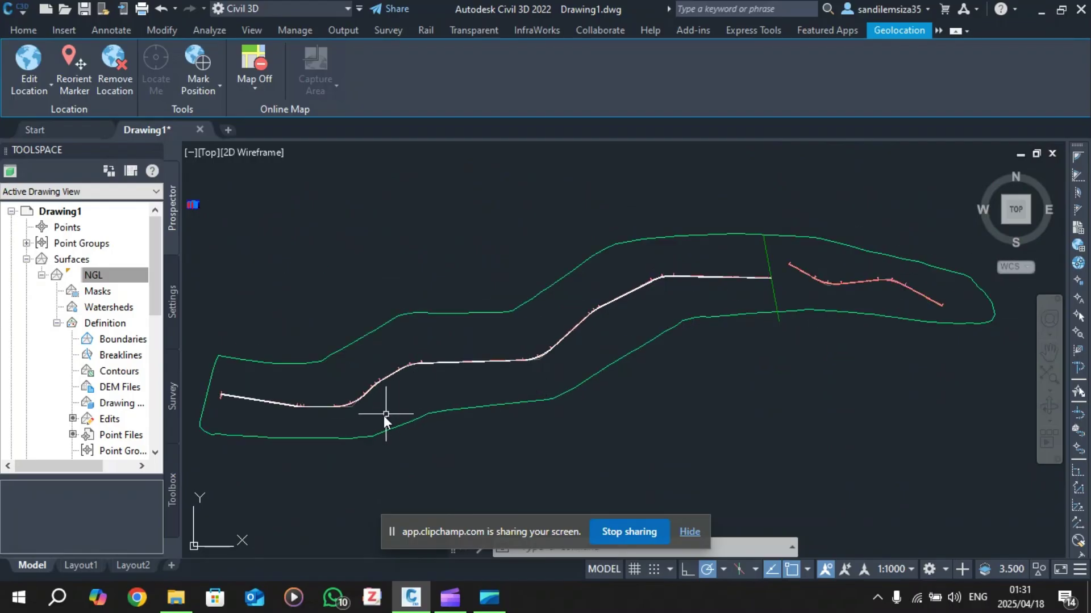
scroll(370, 421, up, 2)
scroll(498, 380, down, 2)
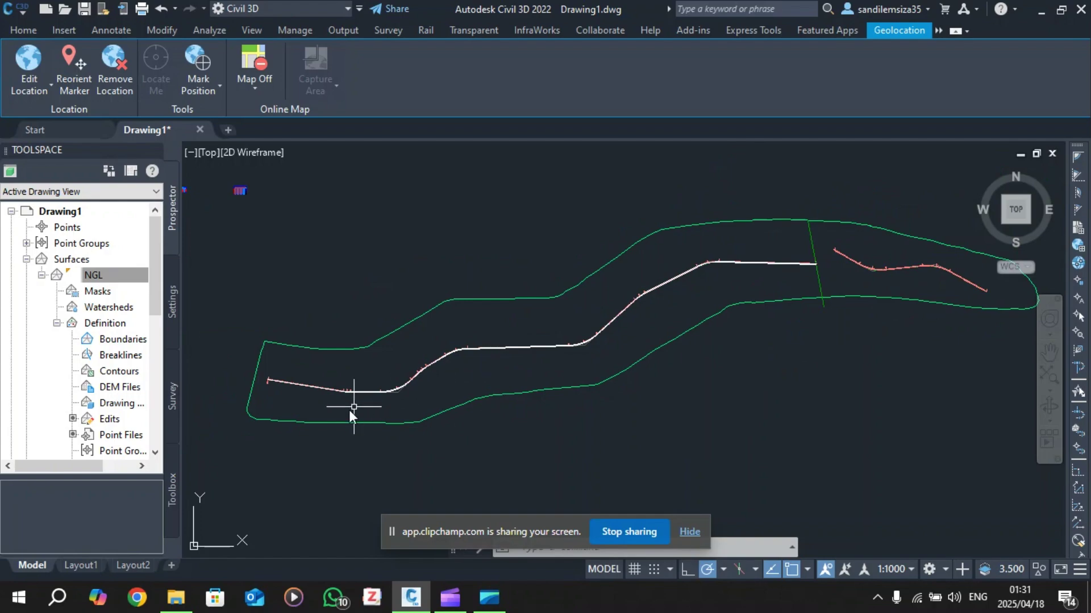
scroll(257, 403, up, 3)
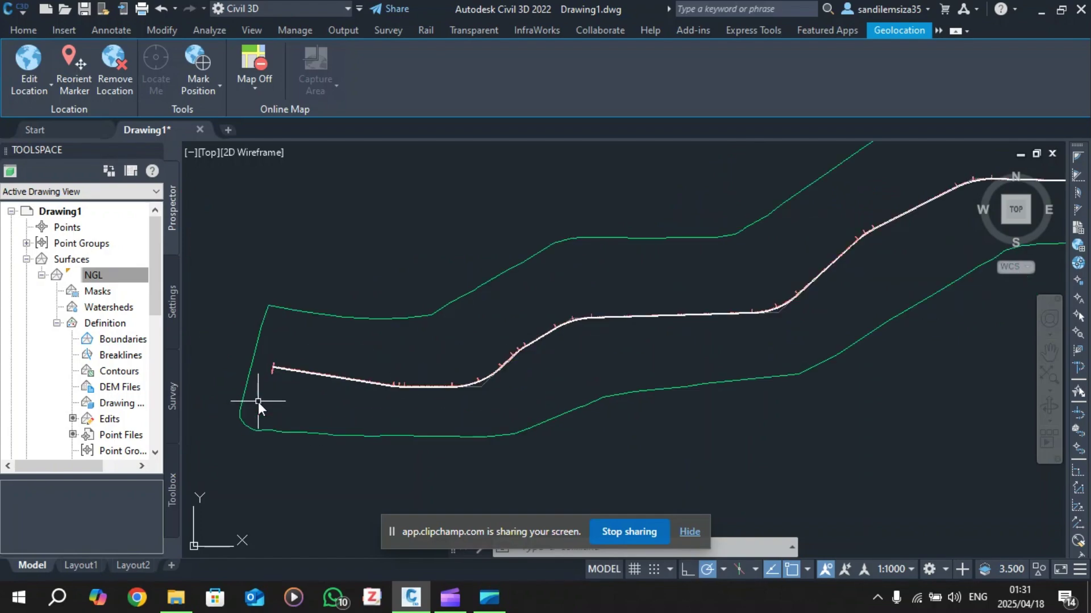
scroll(592, 370, up, 3)
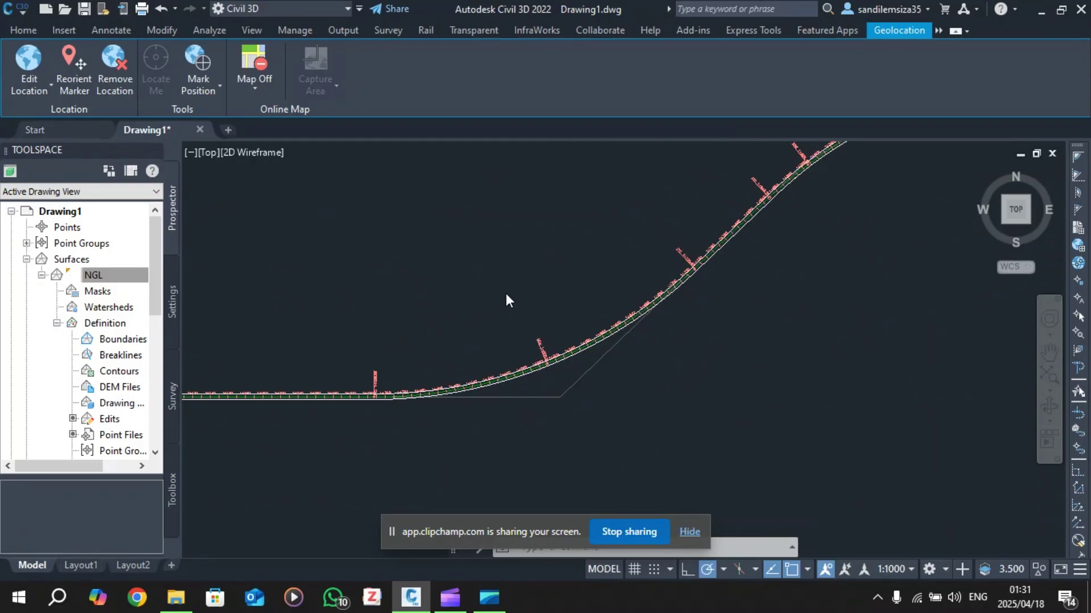
scroll(506, 293, up, 2)
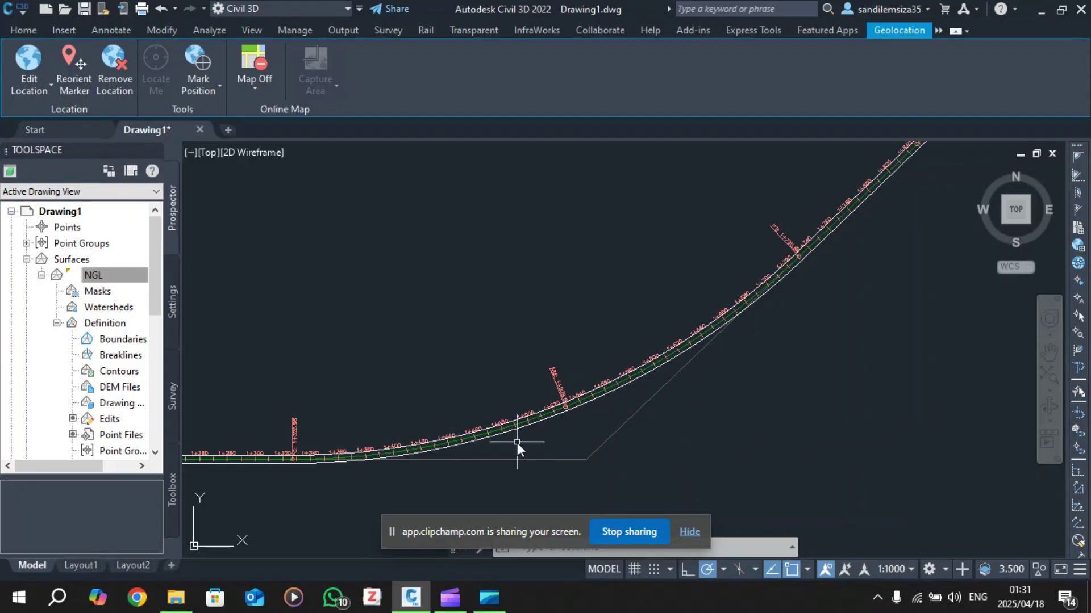
scroll(517, 442, up, 2)
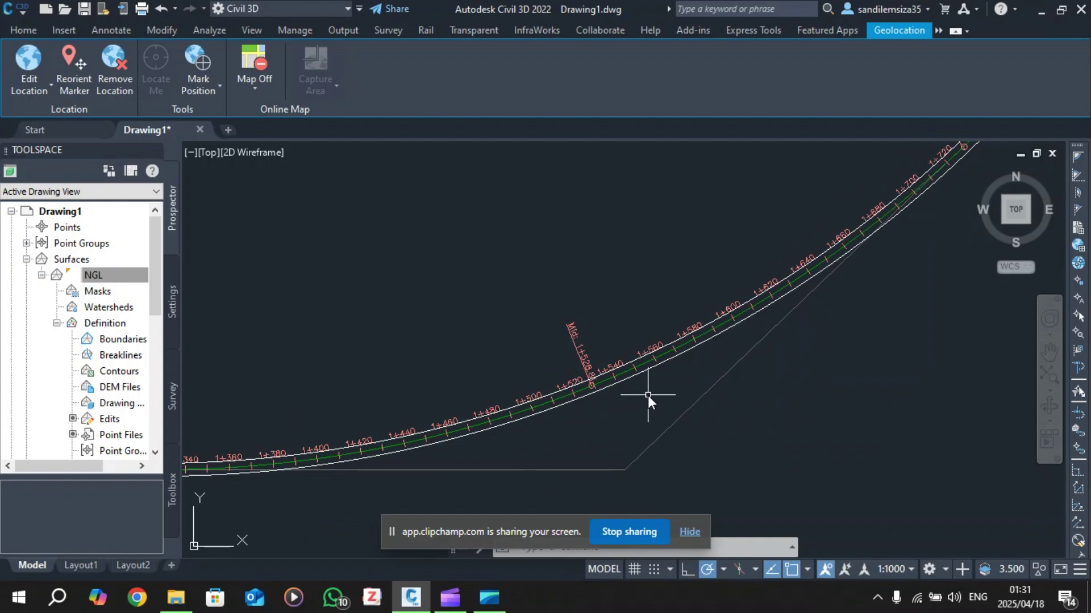
scroll(625, 386, up, 2)
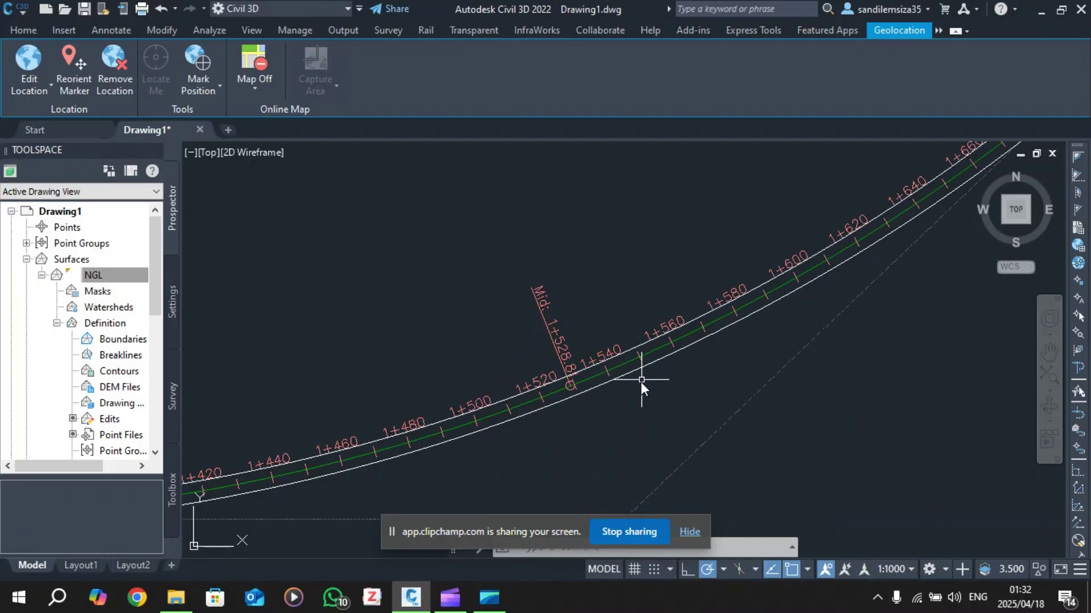
scroll(598, 380, down, 5)
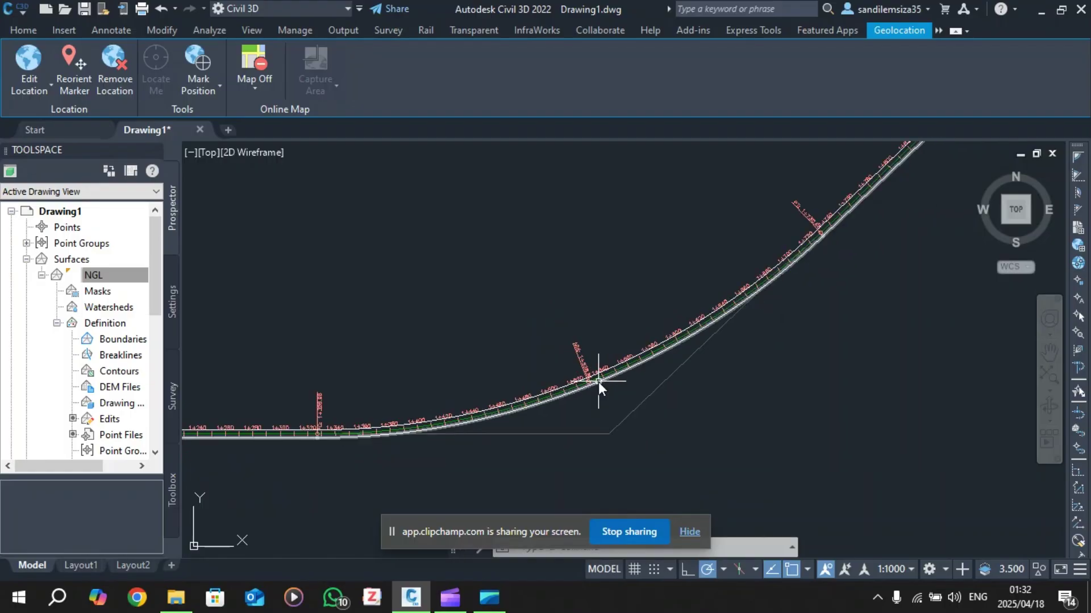
scroll(598, 382, down, 3)
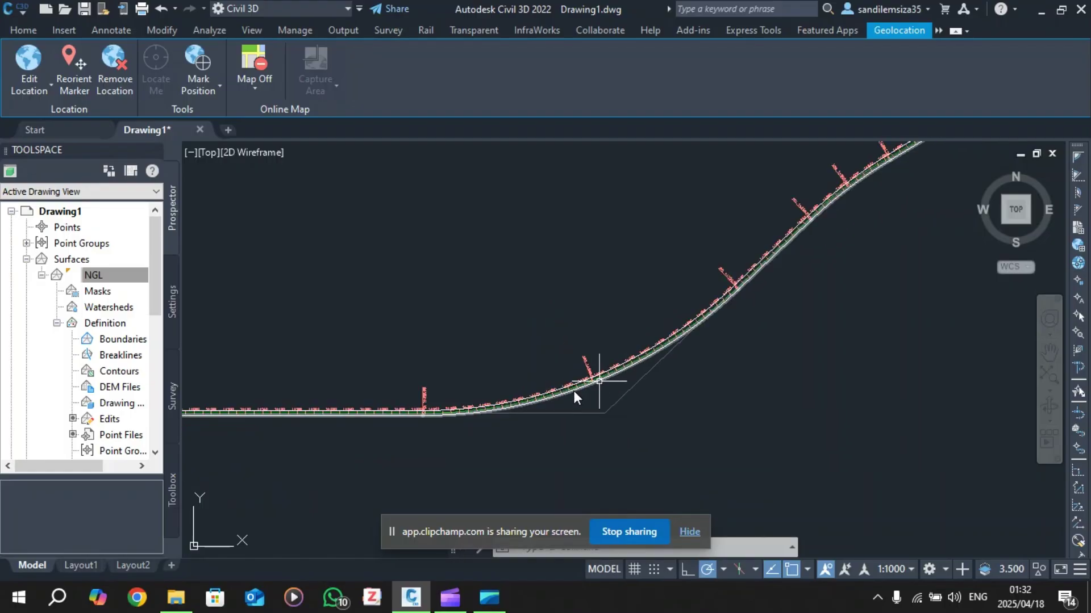
scroll(577, 390, down, 5)
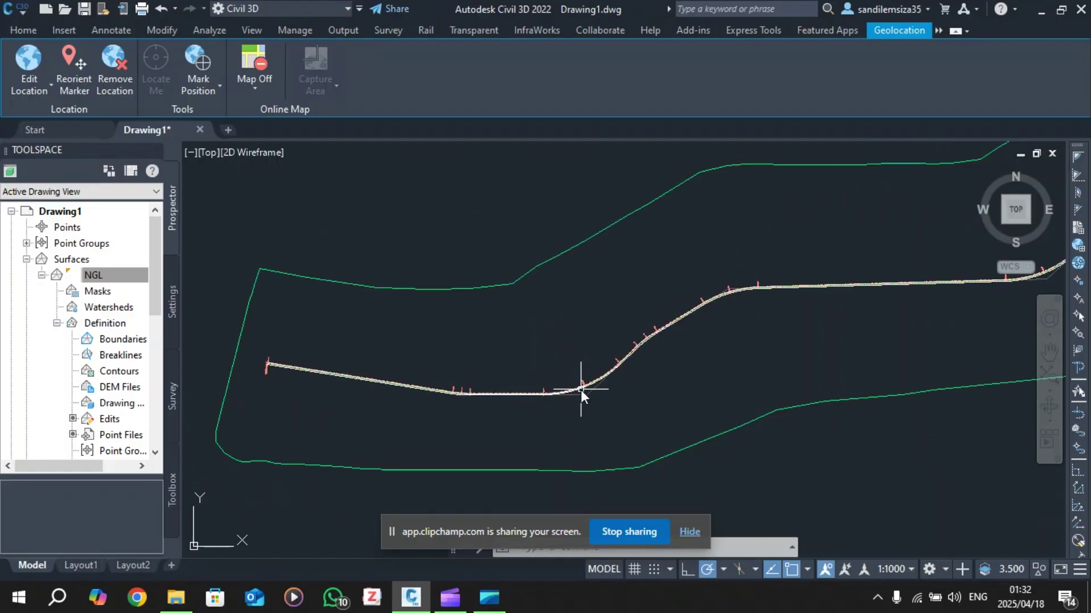
scroll(580, 389, up, 3)
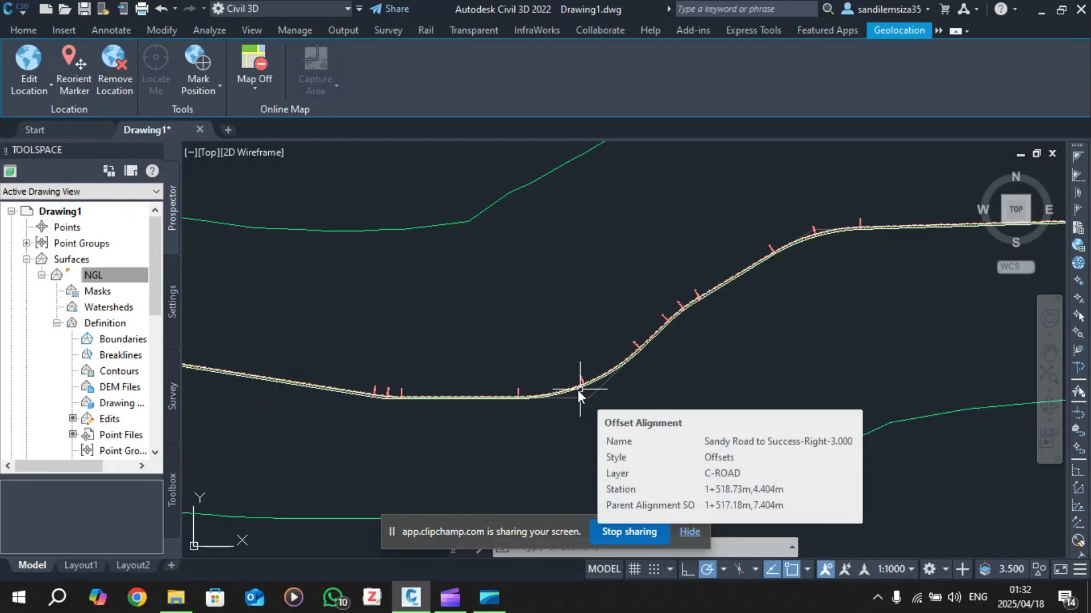
scroll(574, 388, down, 5)
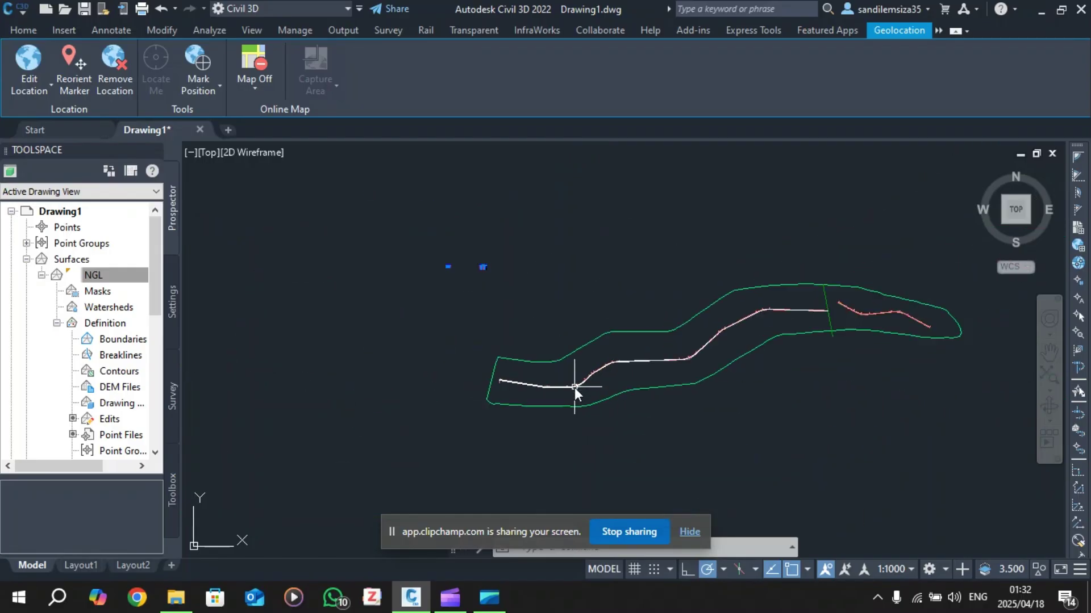
scroll(830, 350, up, 2)
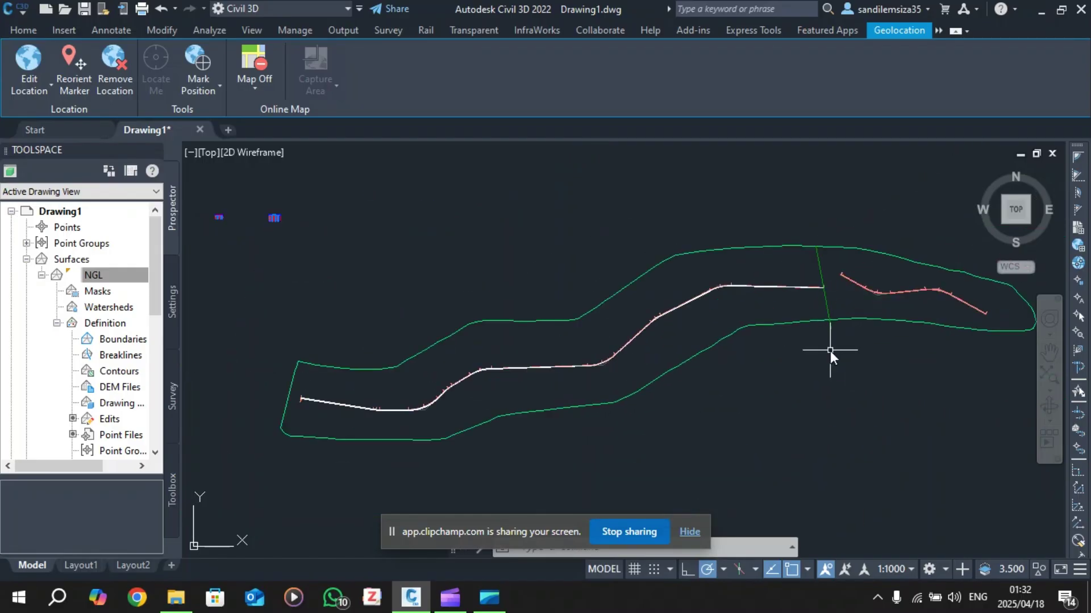